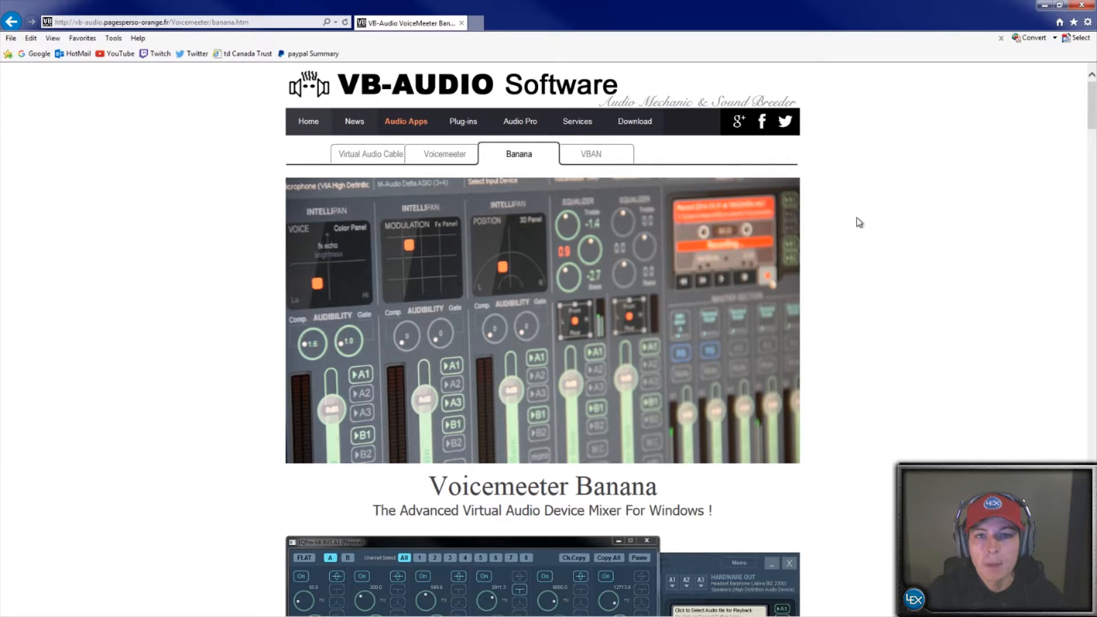
# Step: Look through the Voicemeeter Banana web page down to the install and licence section, and minimise the browser
pyautogui.scroll(-10, 846, 242)
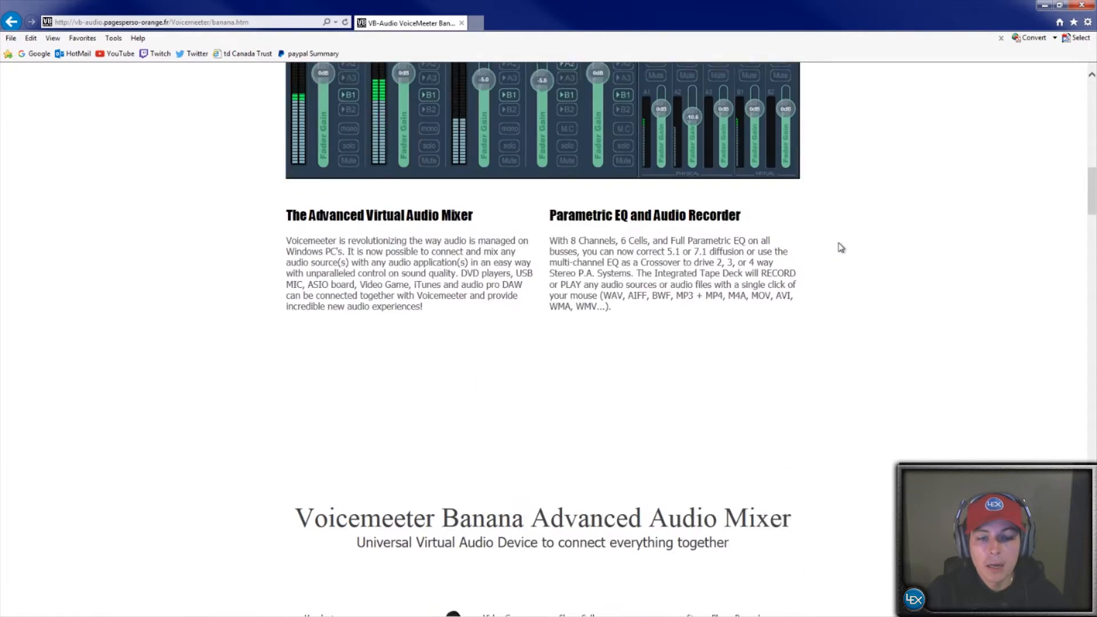
pyautogui.scroll(-15, 841, 248)
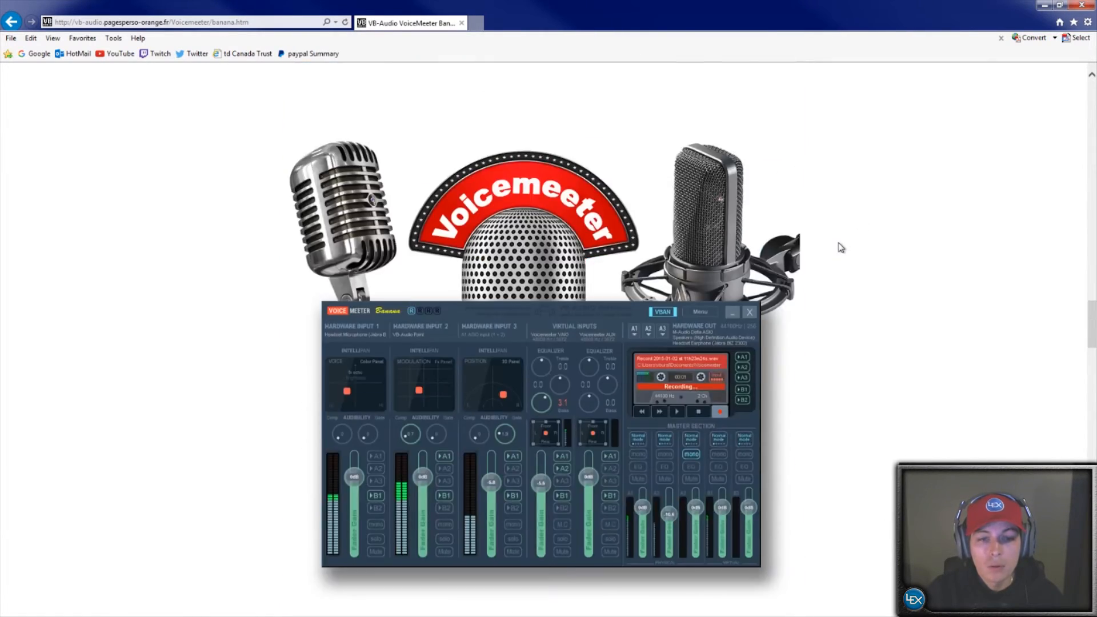
pyautogui.scroll(-12, 841, 247)
pyautogui.scroll(5, 841, 248)
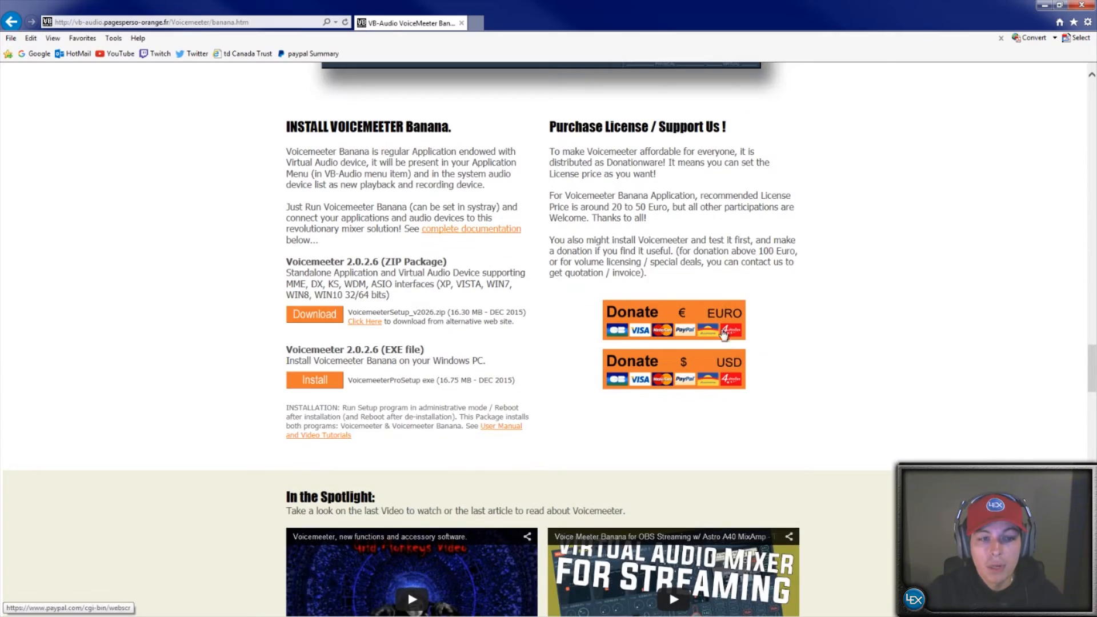
pyautogui.scroll(10, 843, 301)
pyautogui.scroll(5, 845, 304)
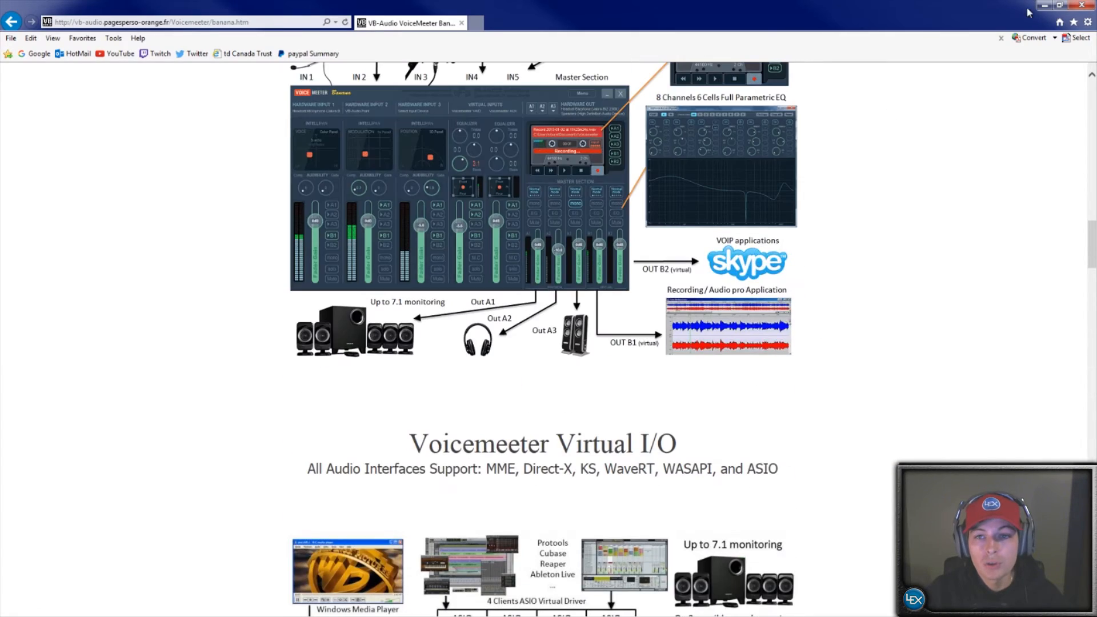
pyautogui.click(1045, 5)
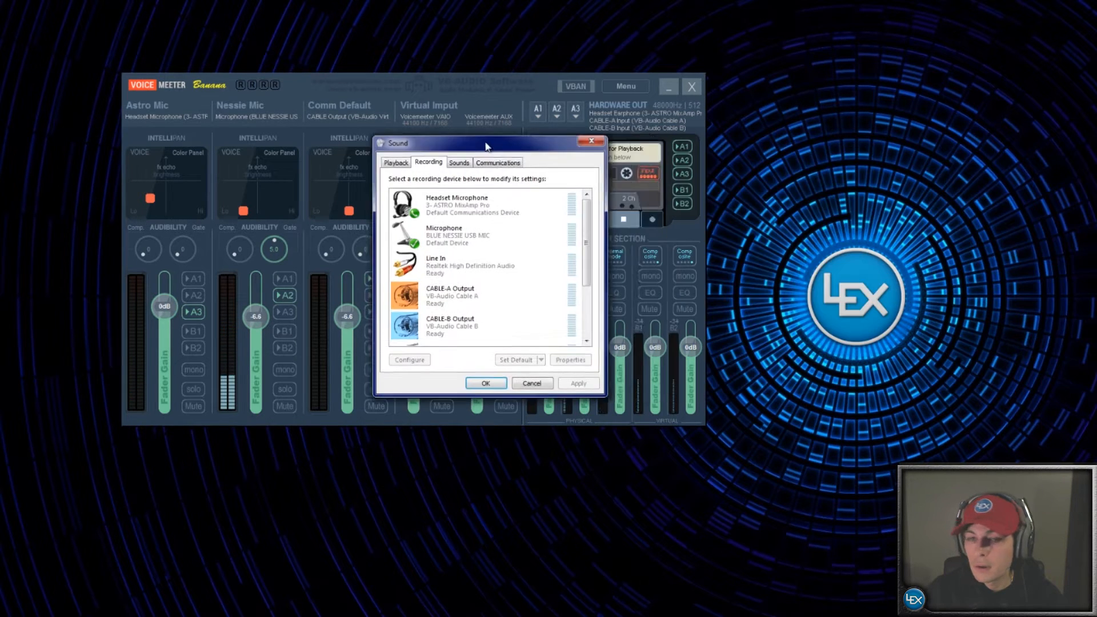
# Step: Review the recording devices in the Windows Sound settings and close the dialog
pyautogui.moveTo(505, 154); pyautogui.dragTo(833, 156)
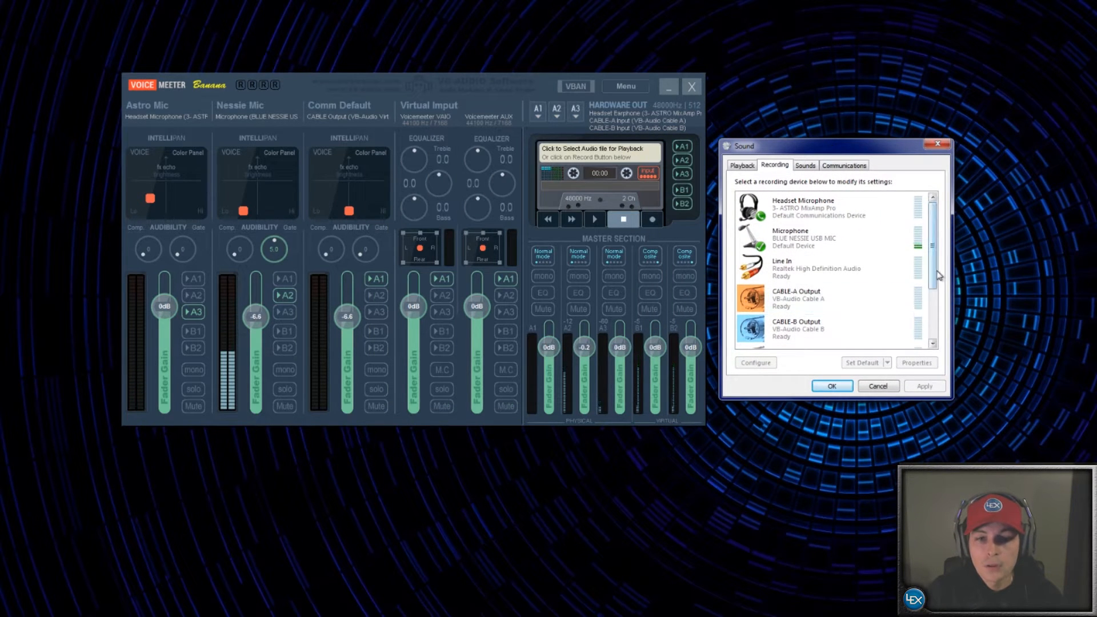
pyautogui.scroll(-2, 829, 298)
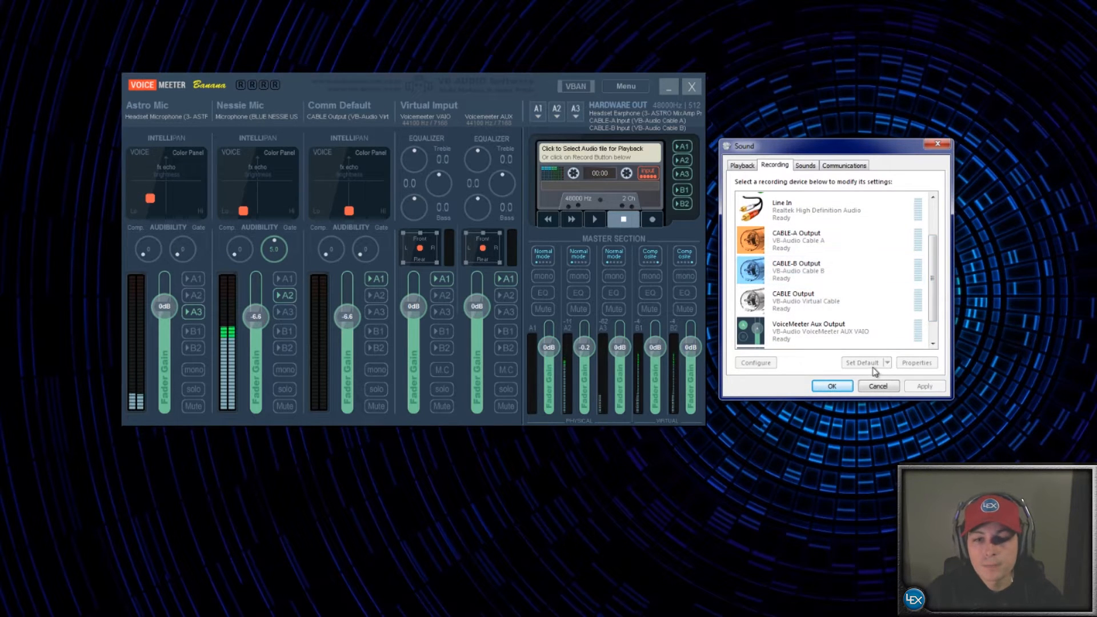
pyautogui.click(937, 145)
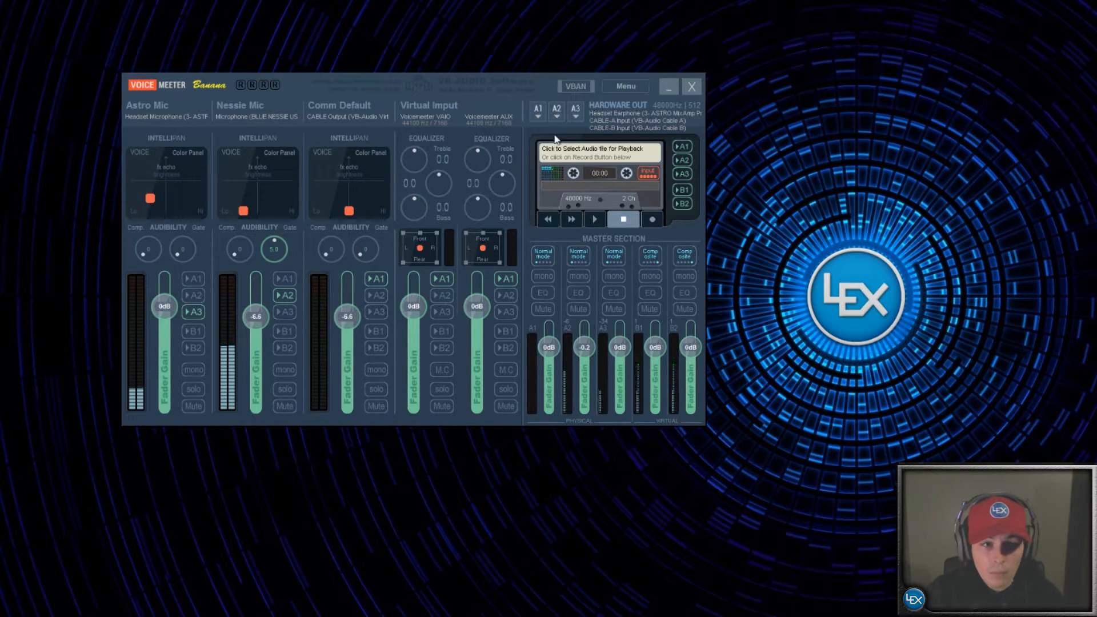
# Step: Reposition the Voicemeeter Banana mixer window on the desktop
pyautogui.moveTo(497, 82); pyautogui.dragTo(639, 92)
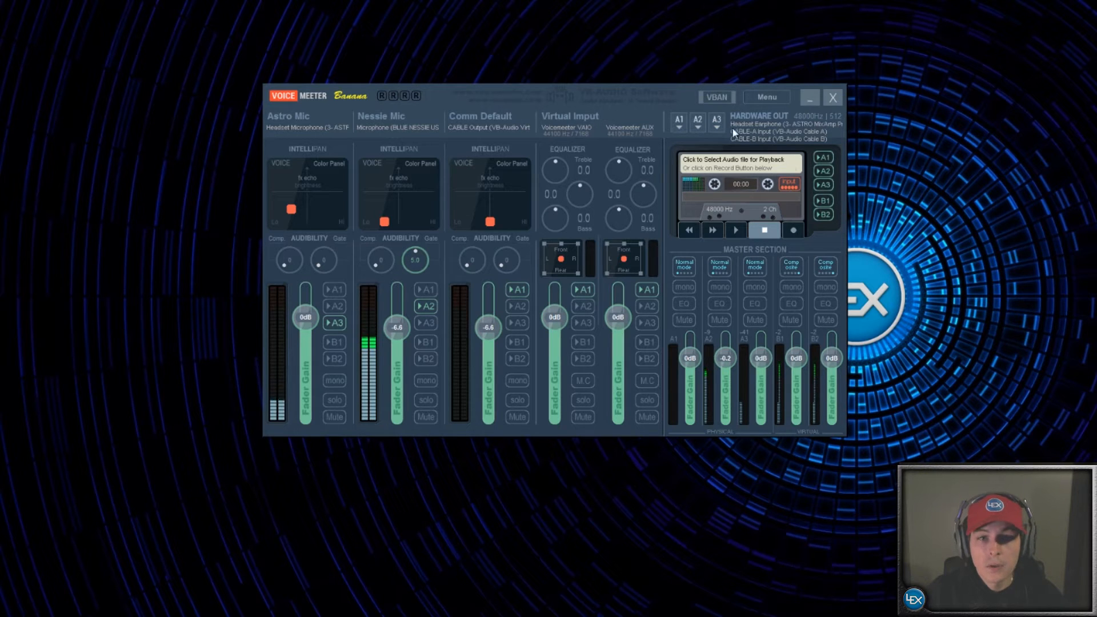
pyautogui.click(517, 290)
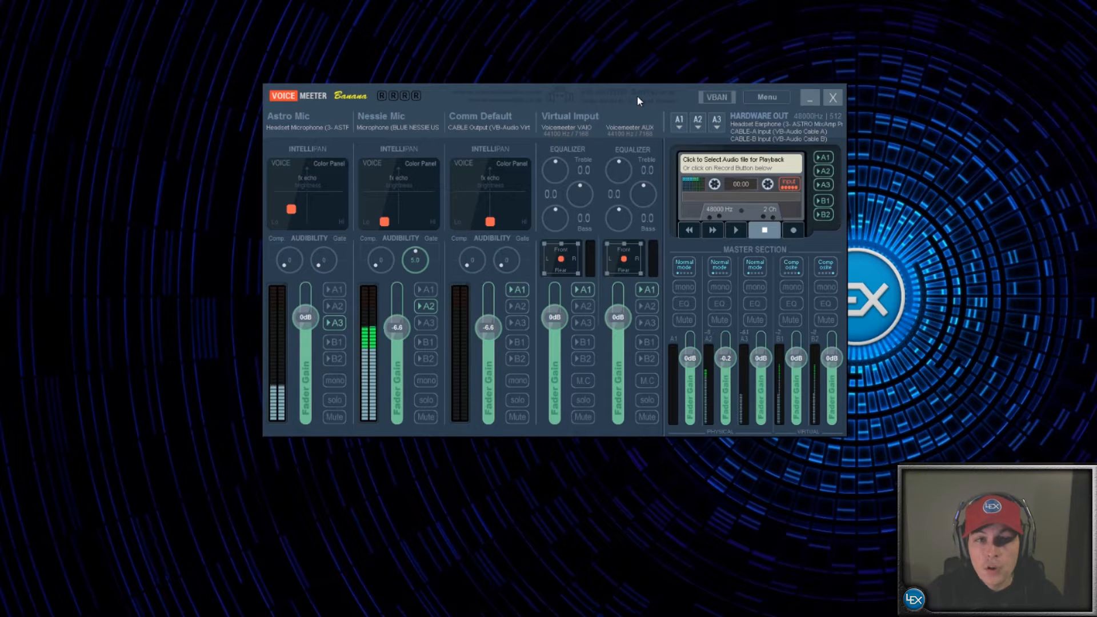
pyautogui.moveTo(637, 95); pyautogui.dragTo(844, 115)
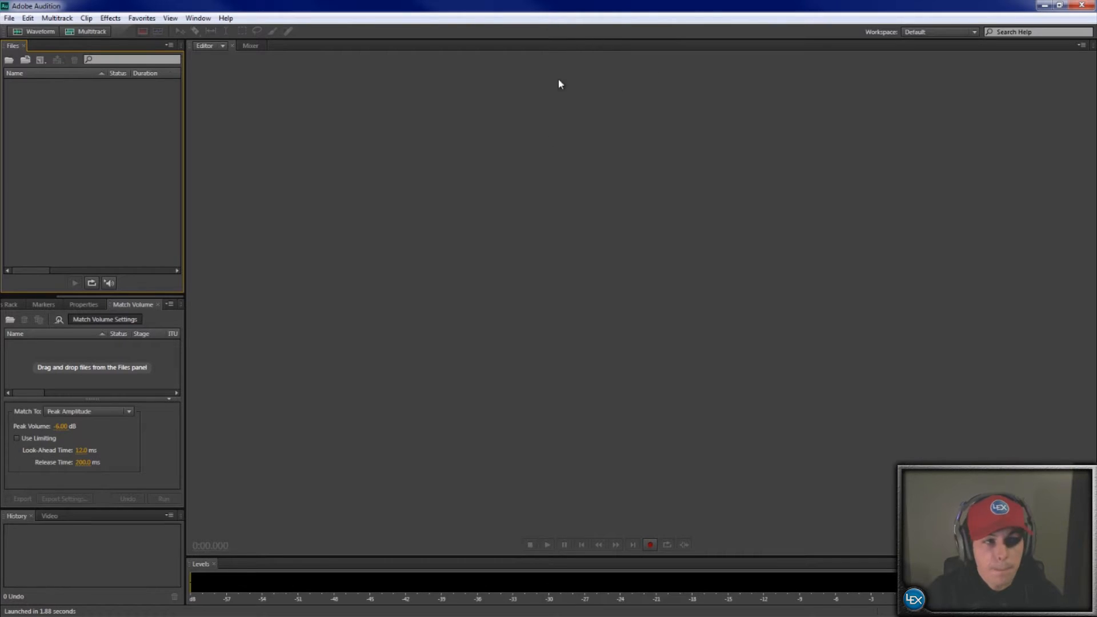
# Step: Check Adobe Audition's audio hardware preferences, keeping device class ASIO and device Voicemeeter Virtual ASIO, and accept them
pyautogui.click(27, 18)
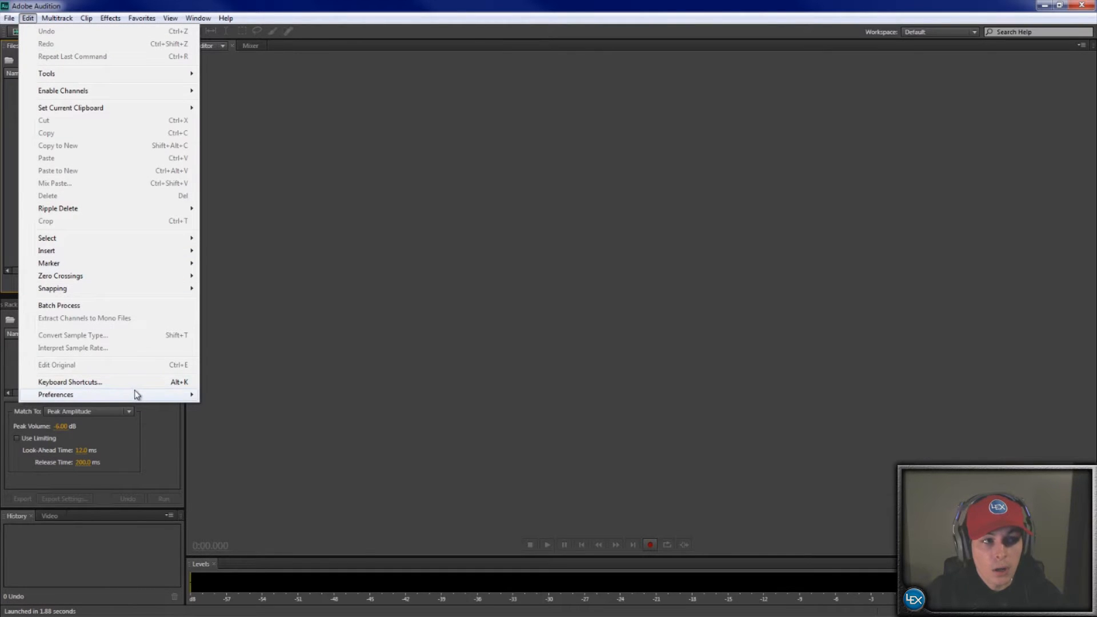
pyautogui.moveTo(138, 397)
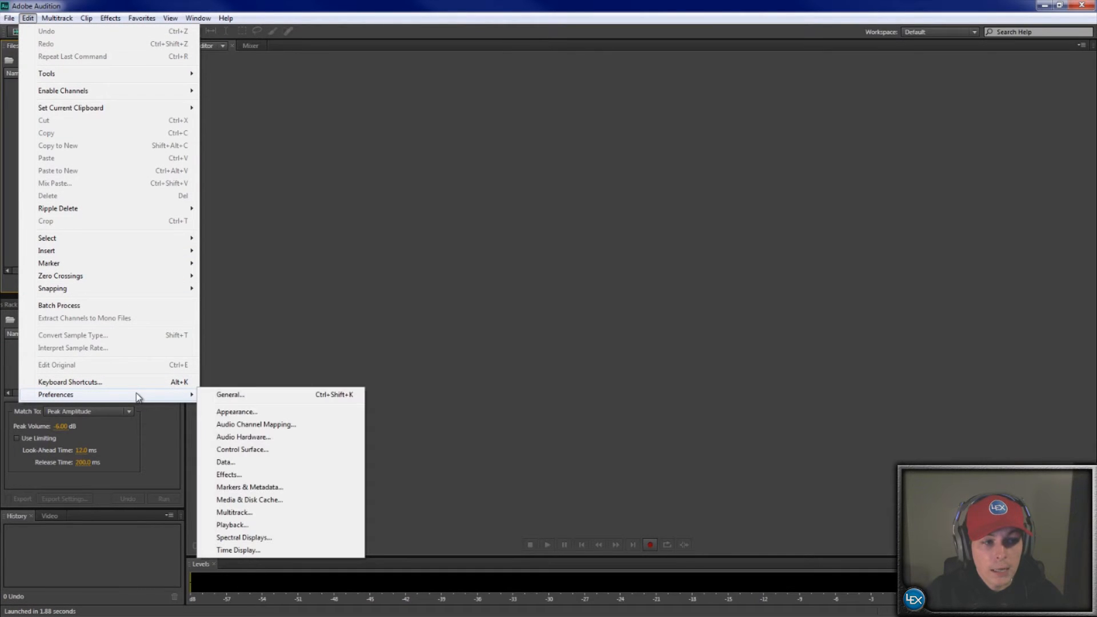
pyautogui.click(275, 439)
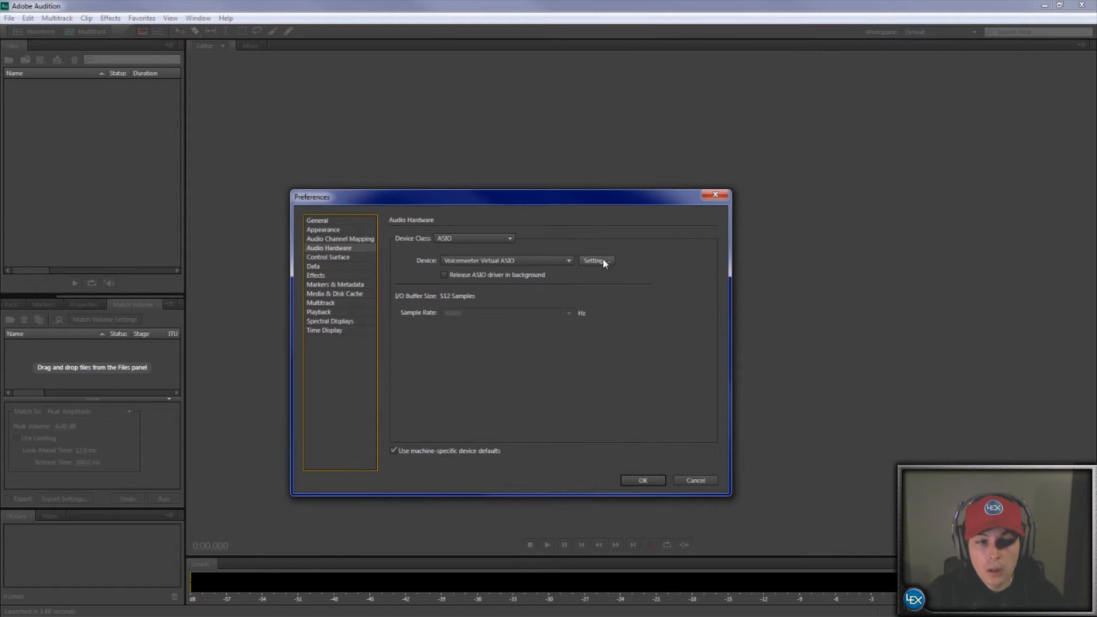
pyautogui.click(509, 239)
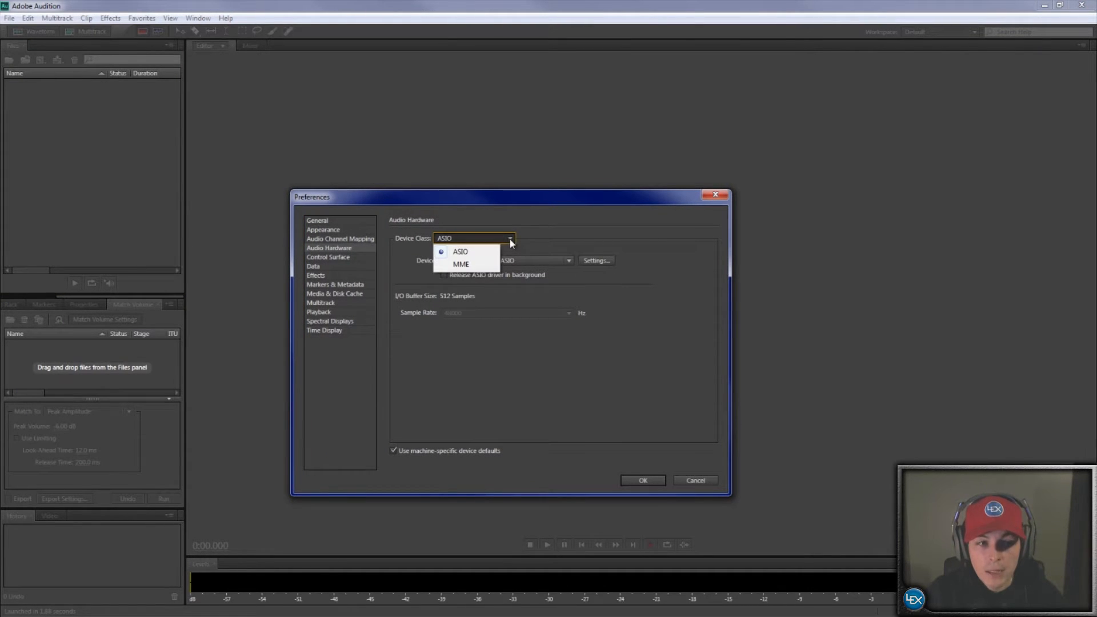
pyautogui.click(509, 239)
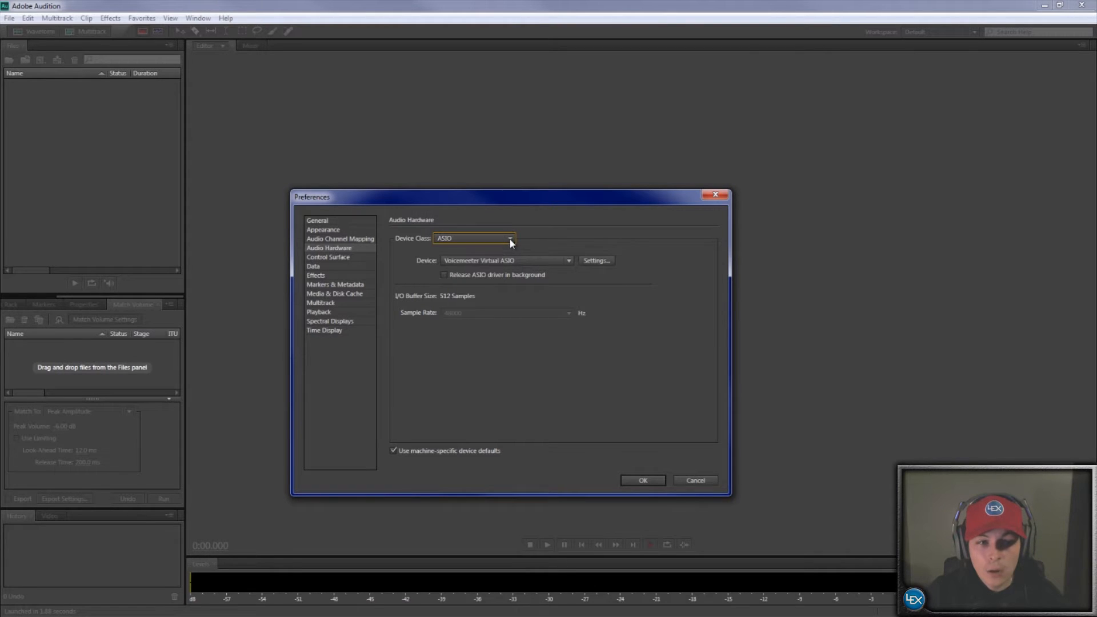
pyautogui.click(568, 262)
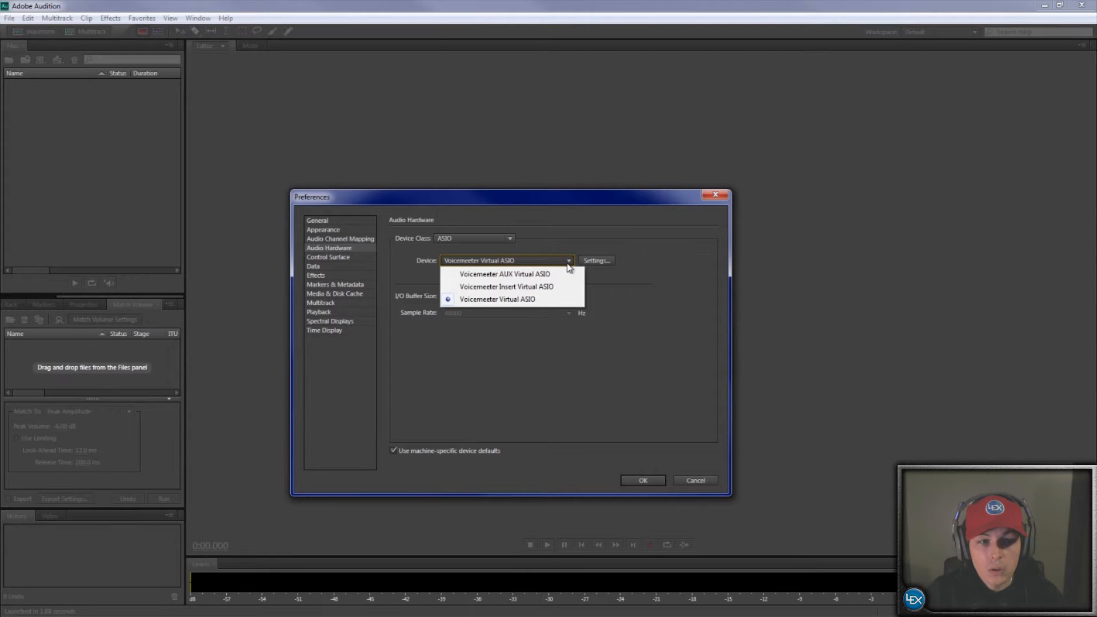
pyautogui.click(568, 263)
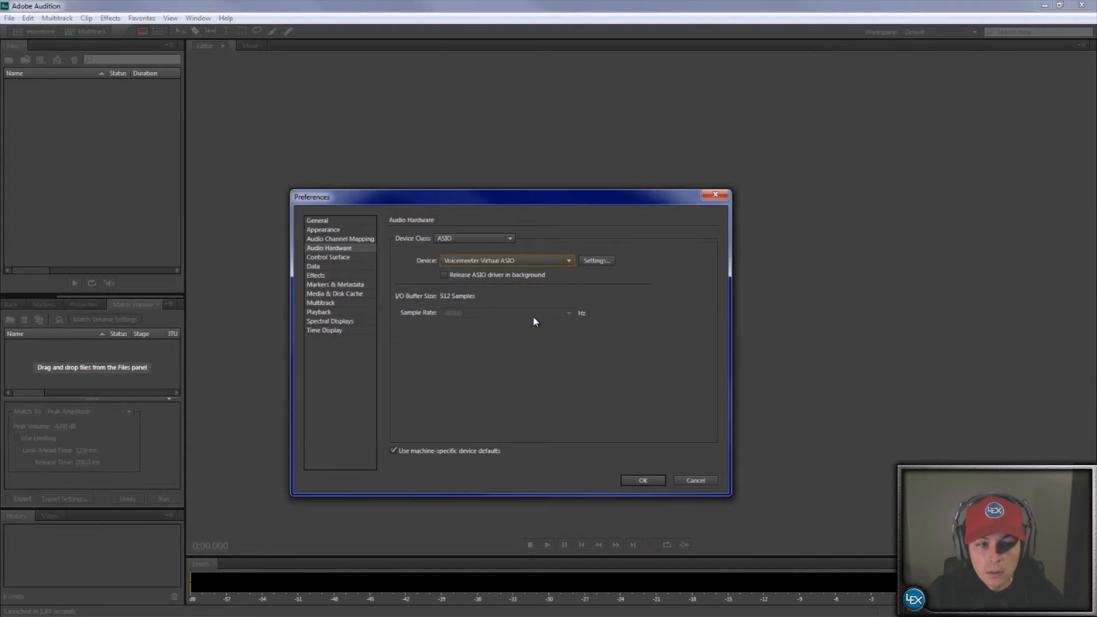
pyautogui.click(568, 262)
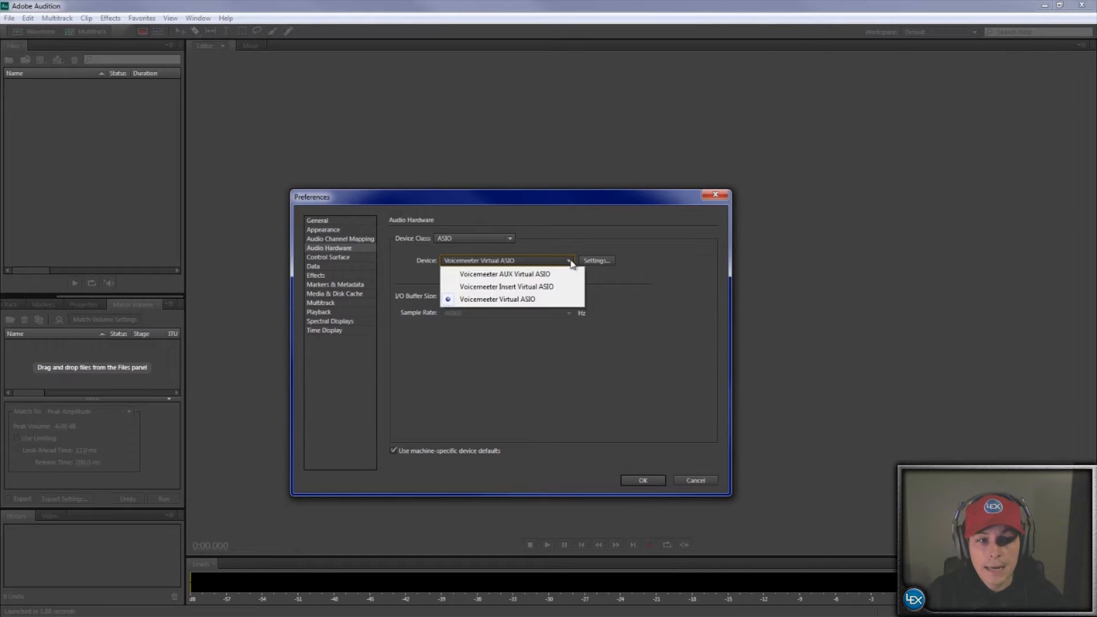
pyautogui.click(571, 263)
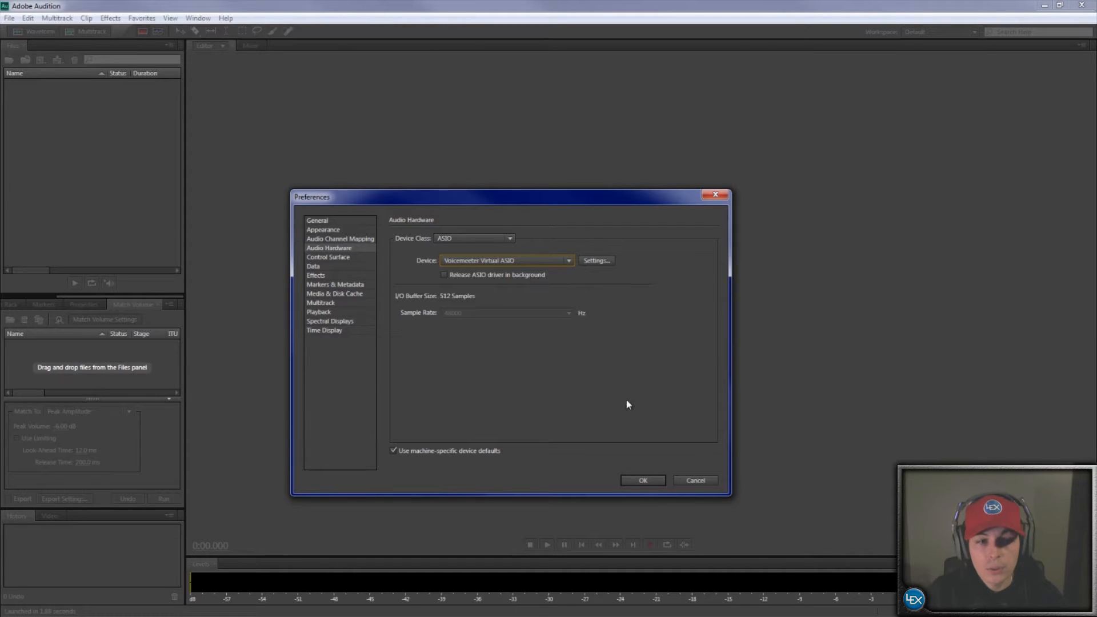
pyautogui.click(641, 481)
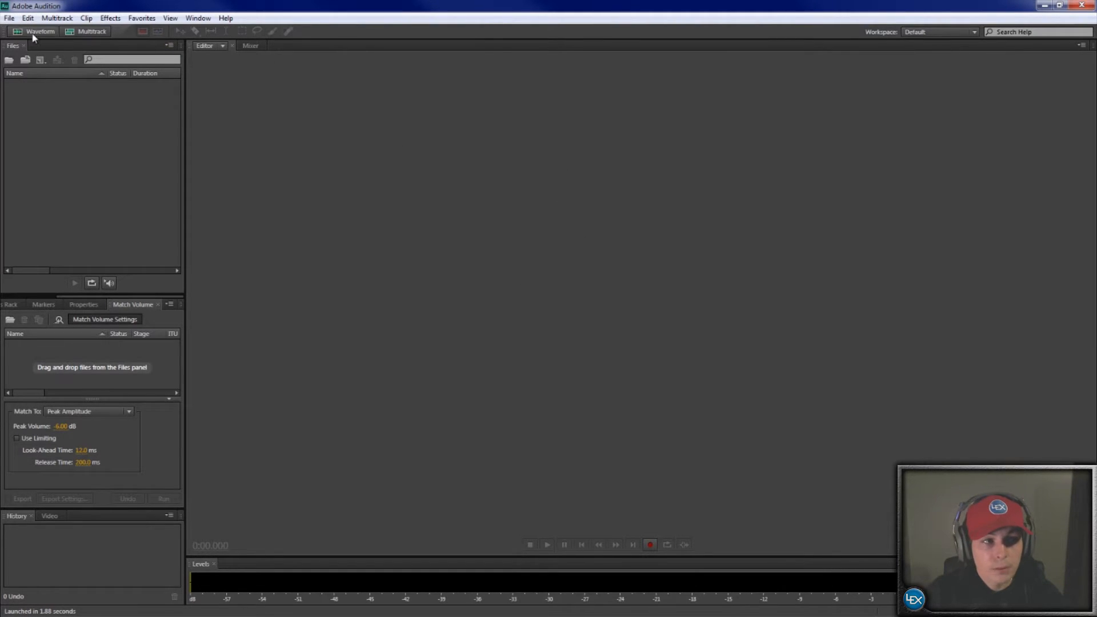
# Step: Create a new audio file in Adobe Audition
pyautogui.click(11, 18)
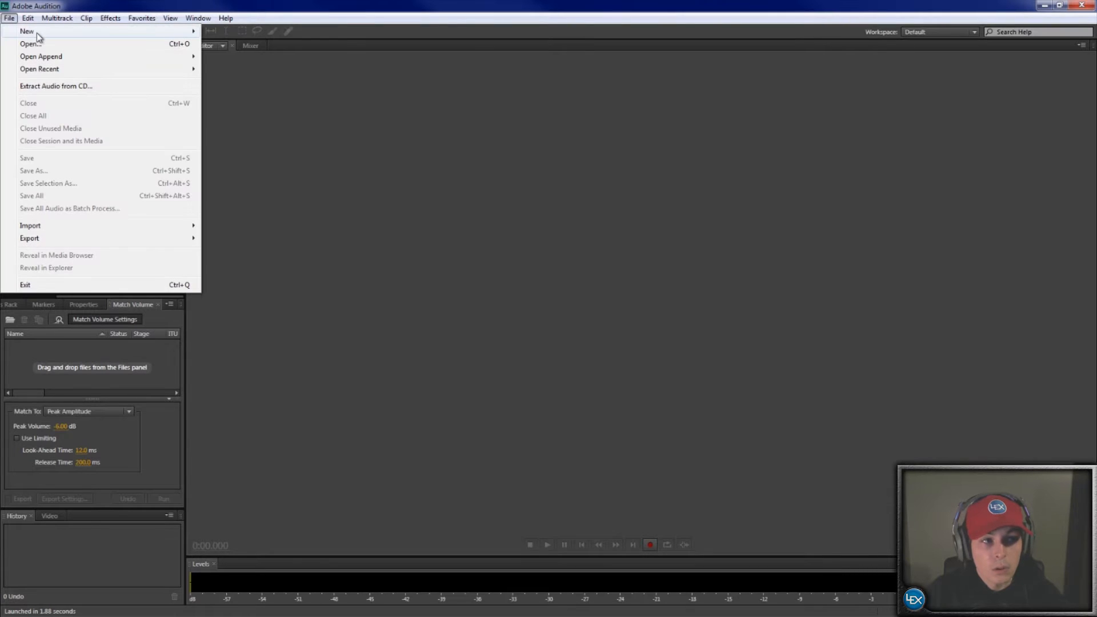
pyautogui.moveTo(38, 37)
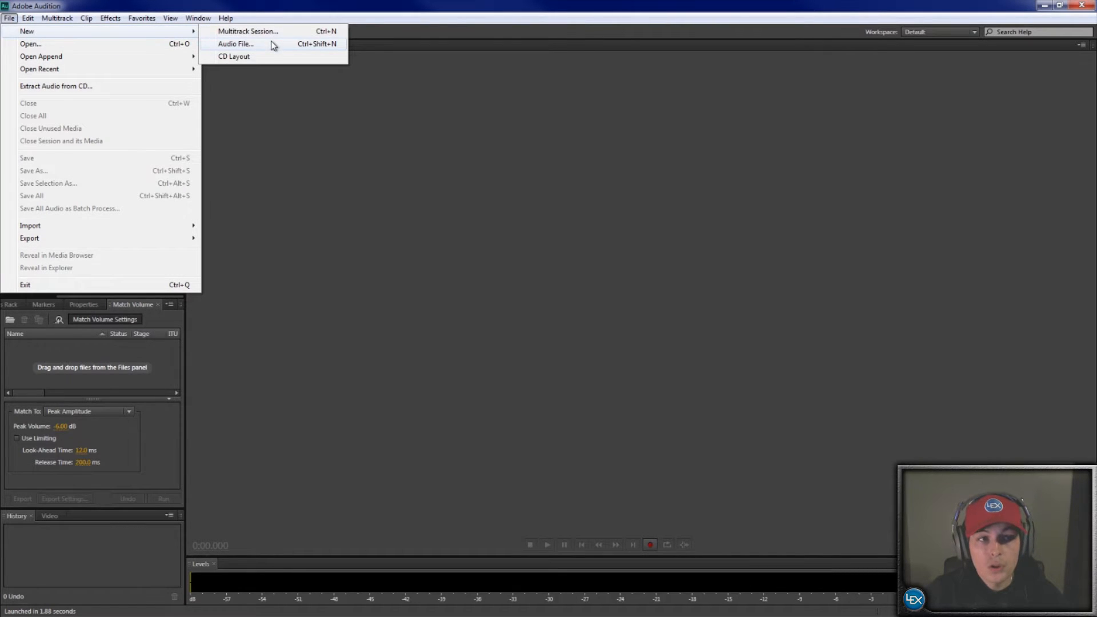
pyautogui.click(236, 44)
pyautogui.click(550, 351)
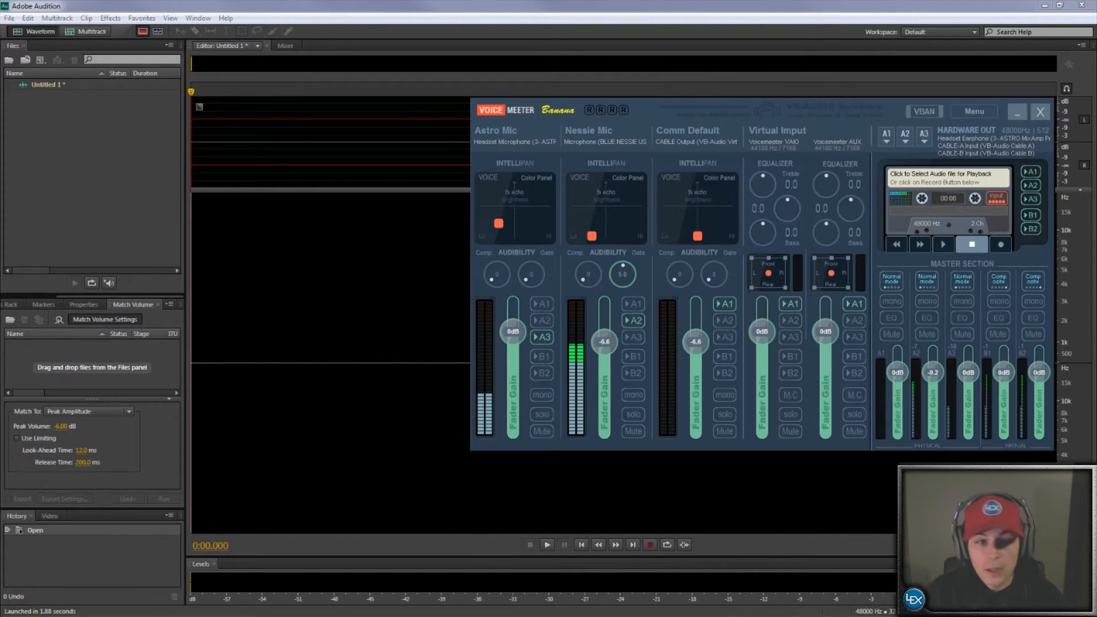
# Step: Route the Astro Mic to B1 in Voicemeeter Banana and start recording in Adobe Audition
pyautogui.moveTo(720, 112); pyautogui.dragTo(738, 188)
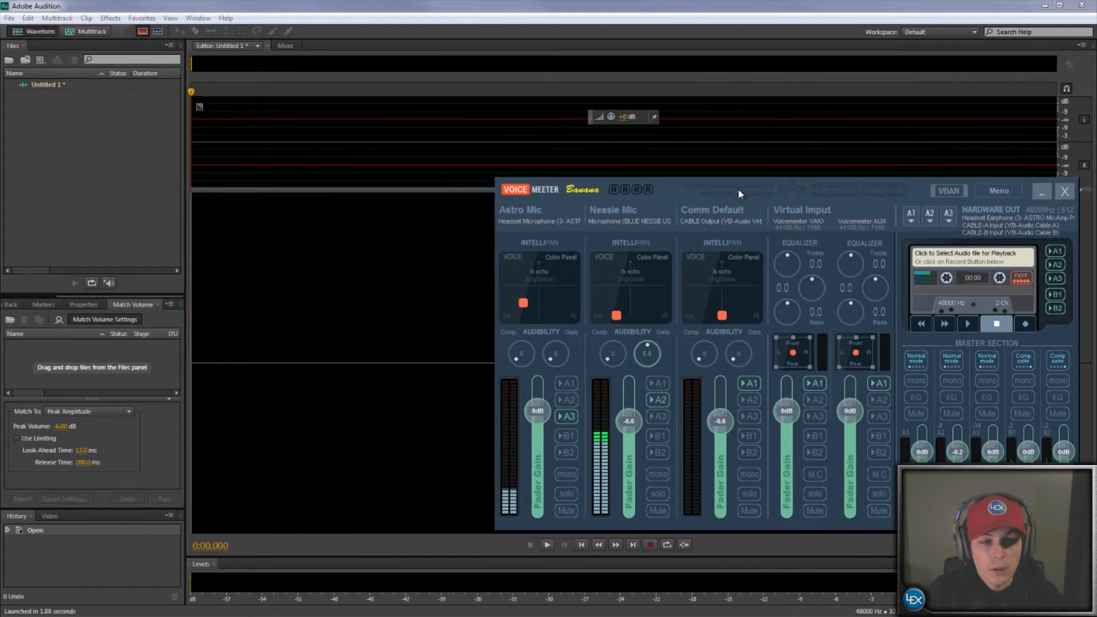
pyautogui.click(567, 436)
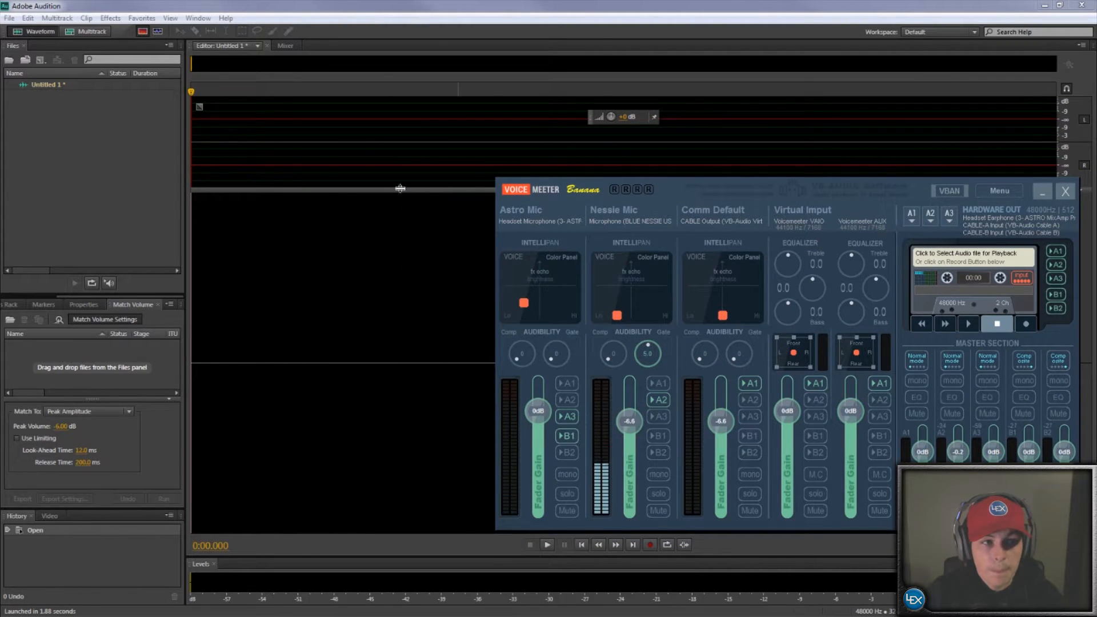
pyautogui.click(650, 544)
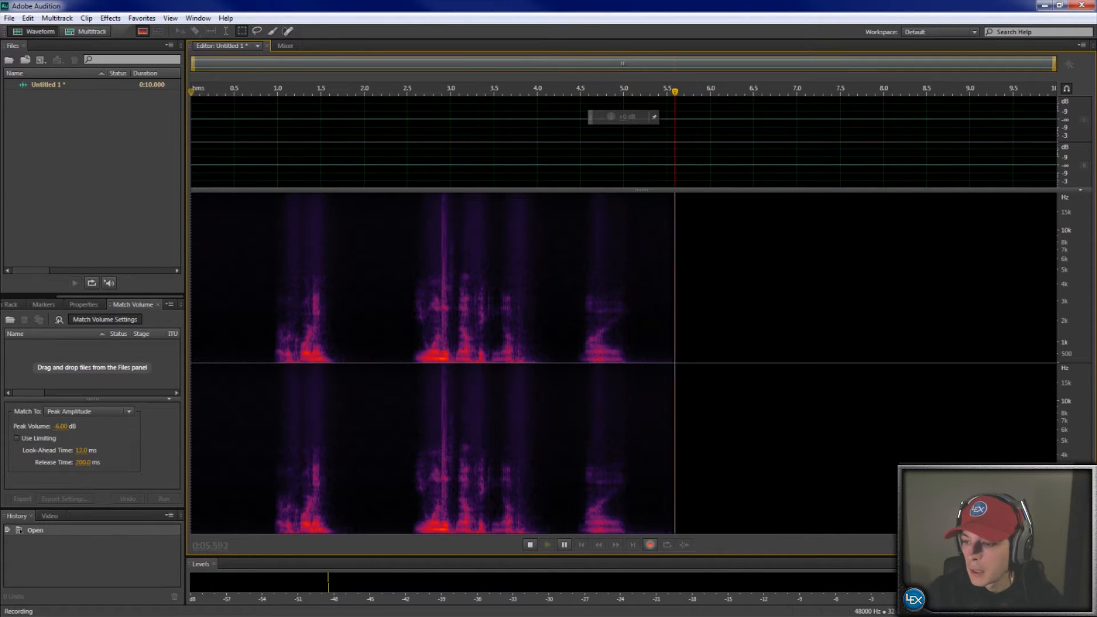
# Step: Switch the B1 routing in Voicemeeter Banana from Astro Mic to Nessie Mic during recording, and stop the Audition recording
pyautogui.hotkey('alt', 'Tab')
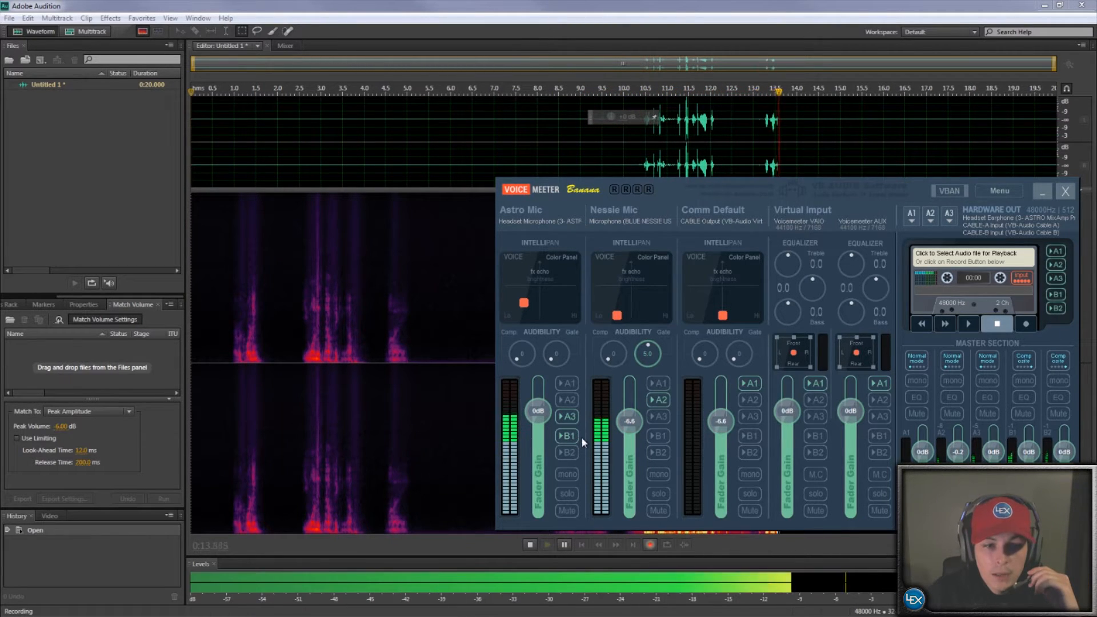
pyautogui.click(657, 436)
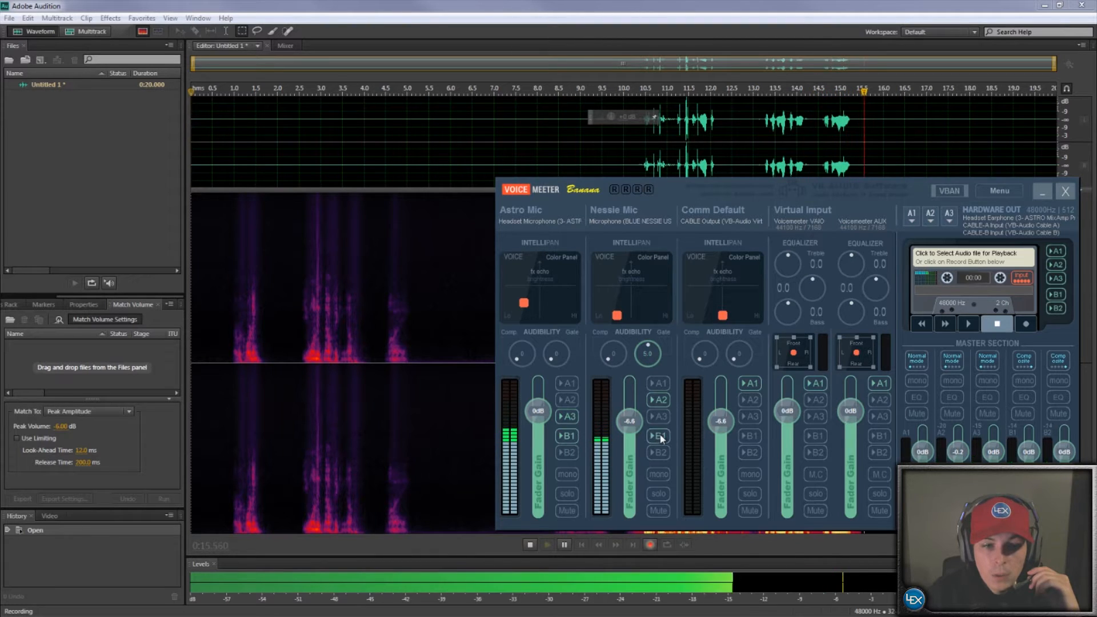
pyautogui.click(567, 435)
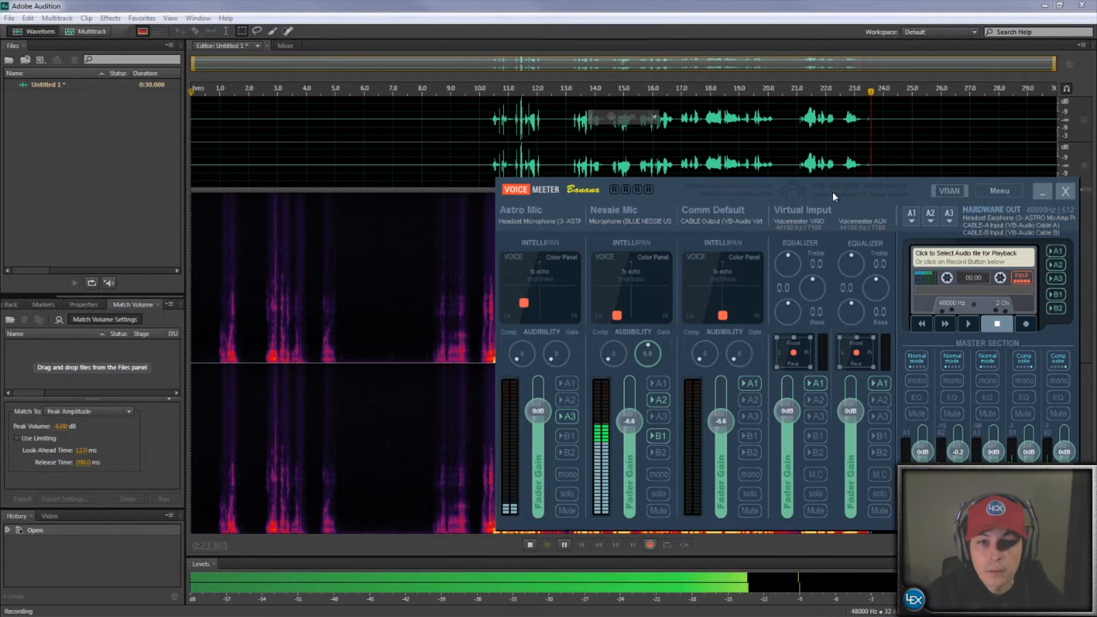
pyautogui.click(529, 544)
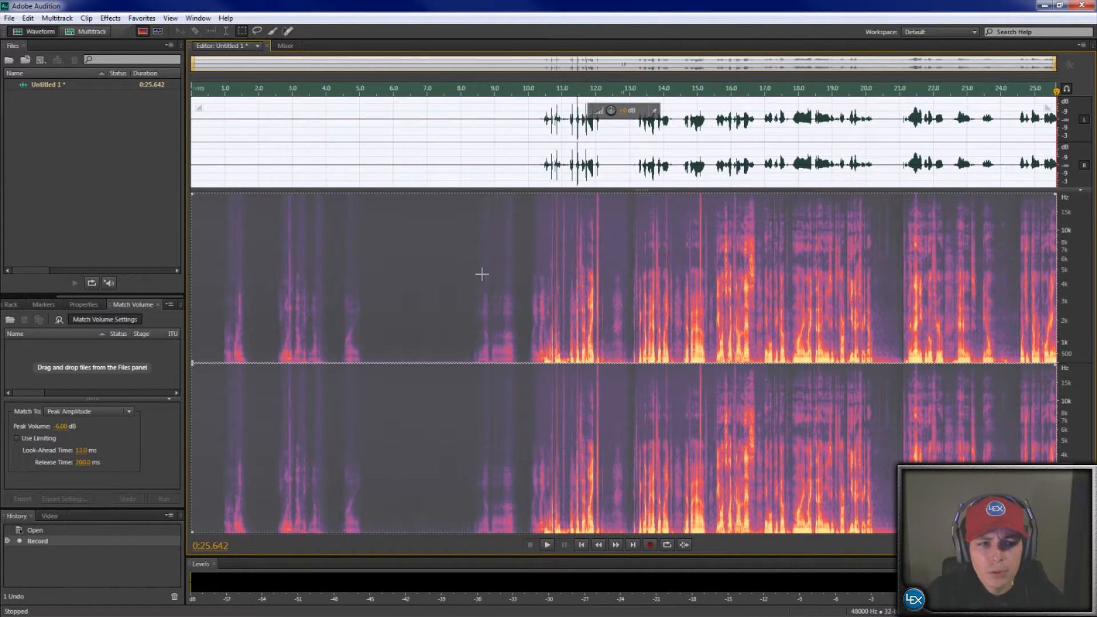
pyautogui.click(506, 153)
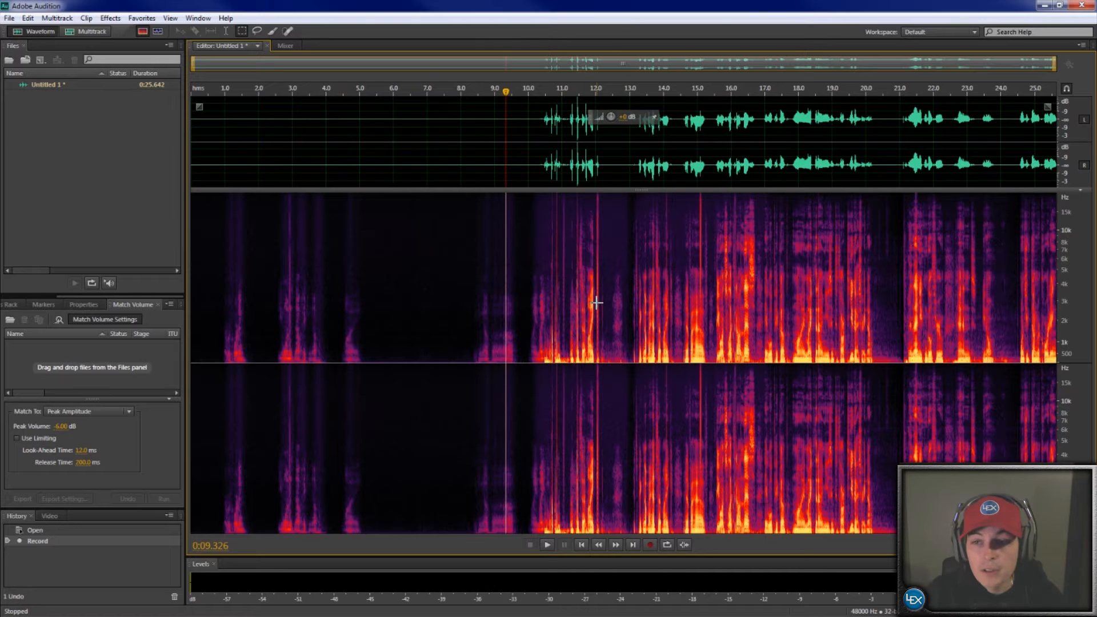
# Step: Move the Voicemeeter Banana window out of the way and start a new multitrack session in Adobe Audition
pyautogui.hotkey('alt', 'Tab')
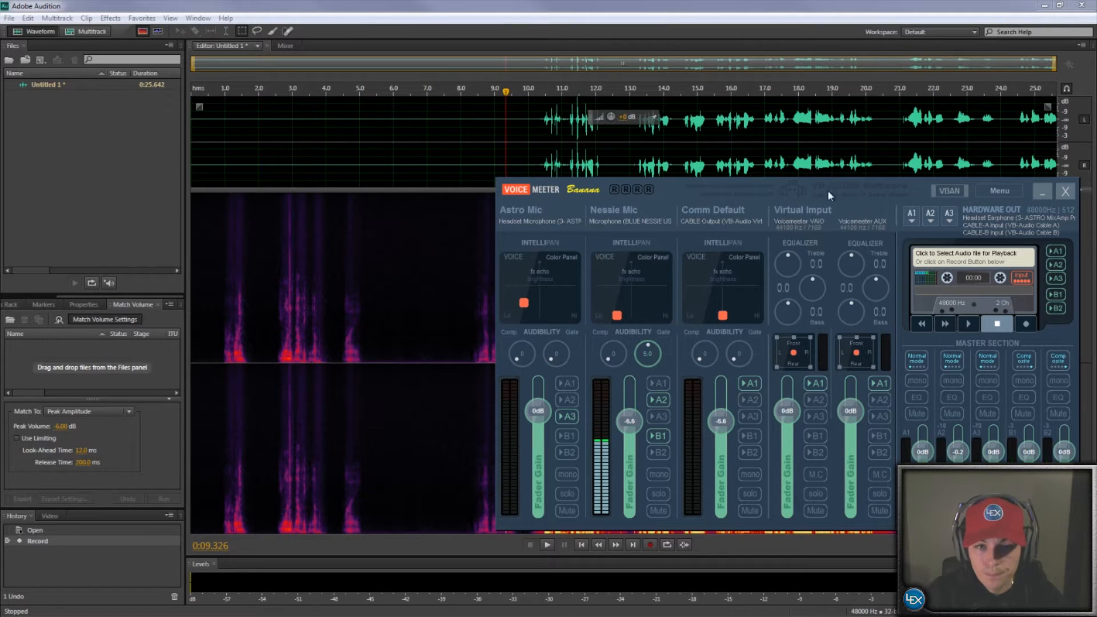
pyautogui.moveTo(857, 190); pyautogui.dragTo(1096, 191)
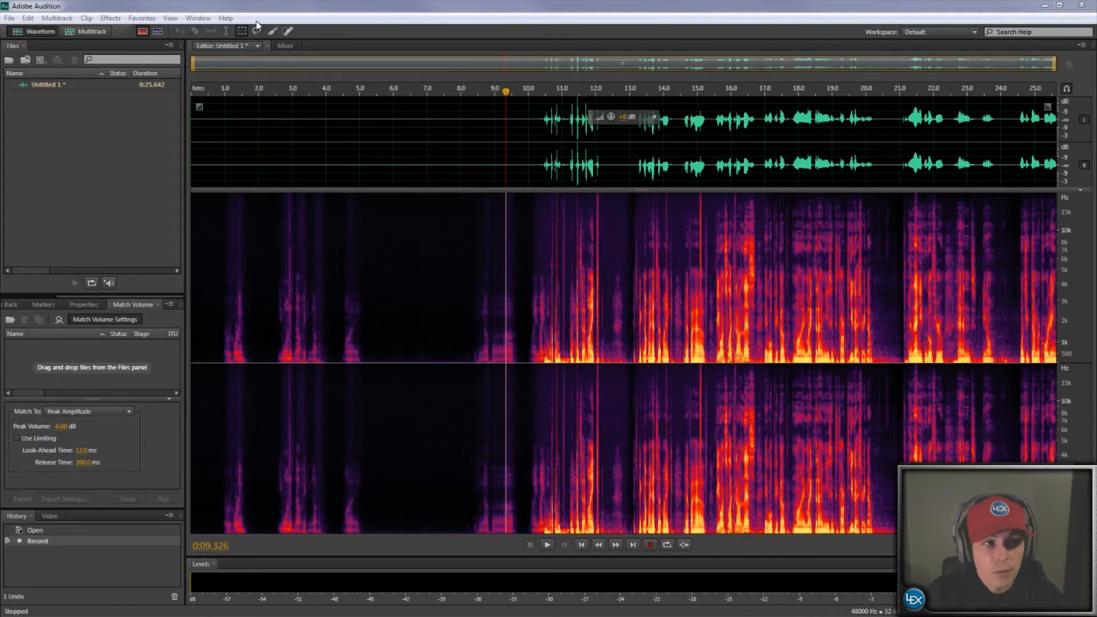
pyautogui.click(10, 18)
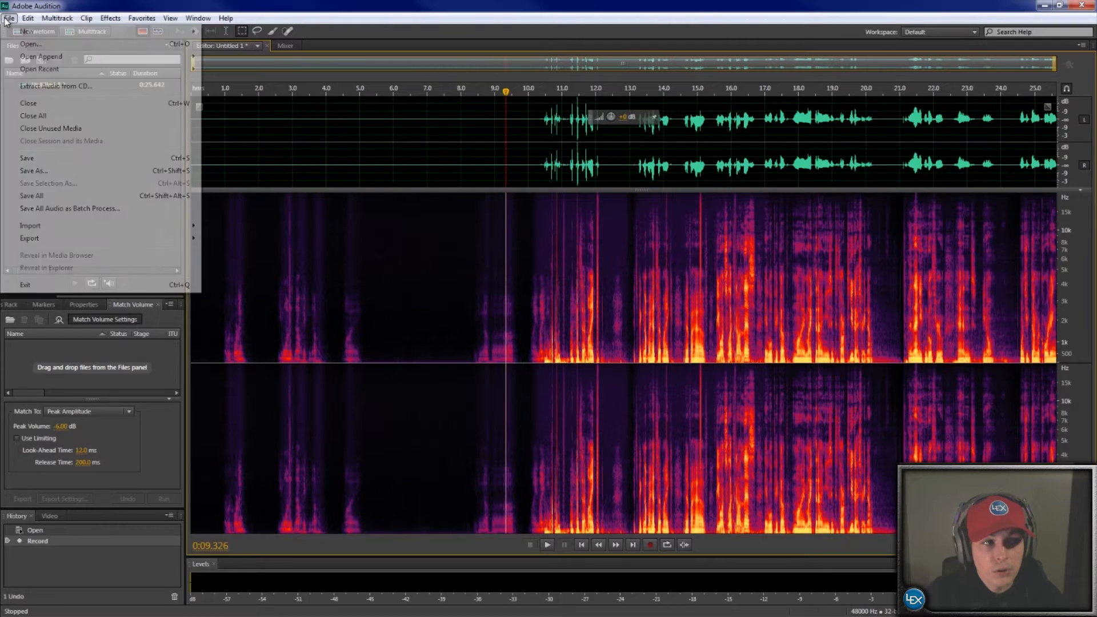
pyautogui.moveTo(63, 33)
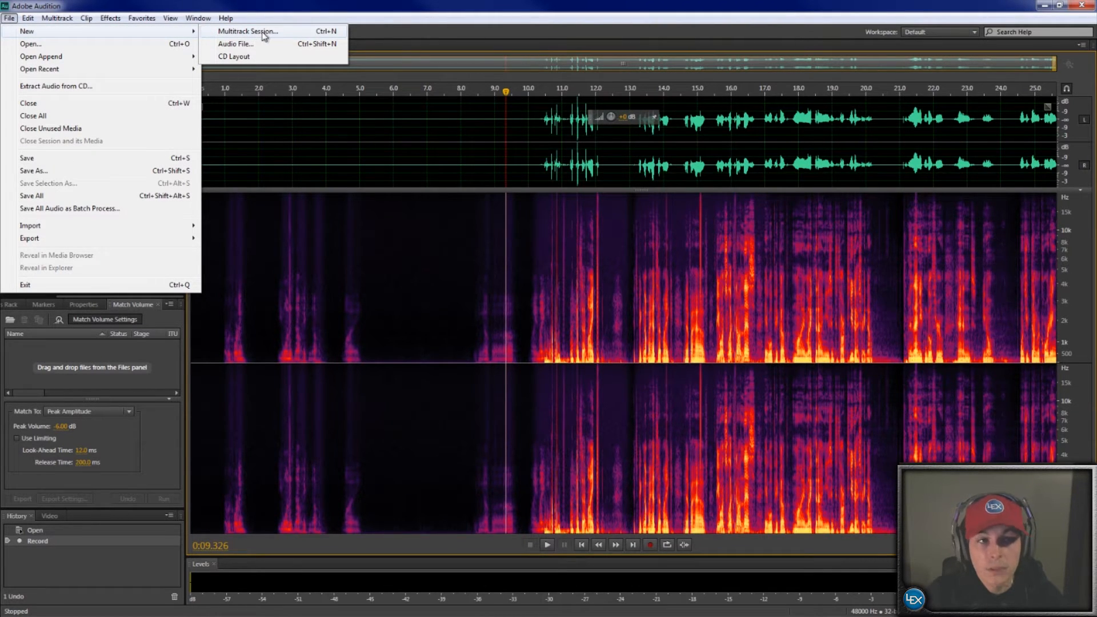
pyautogui.click(264, 32)
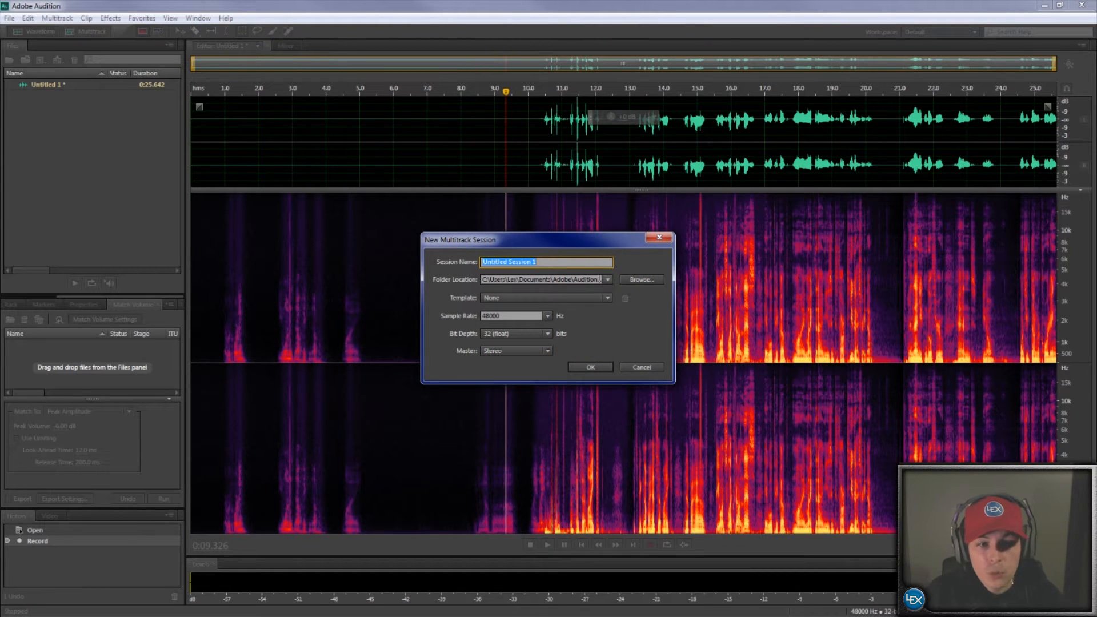
# Step: Set the new session's folder location to the VoiceMeeter folder on Local Disk (E:)
pyautogui.click(641, 280)
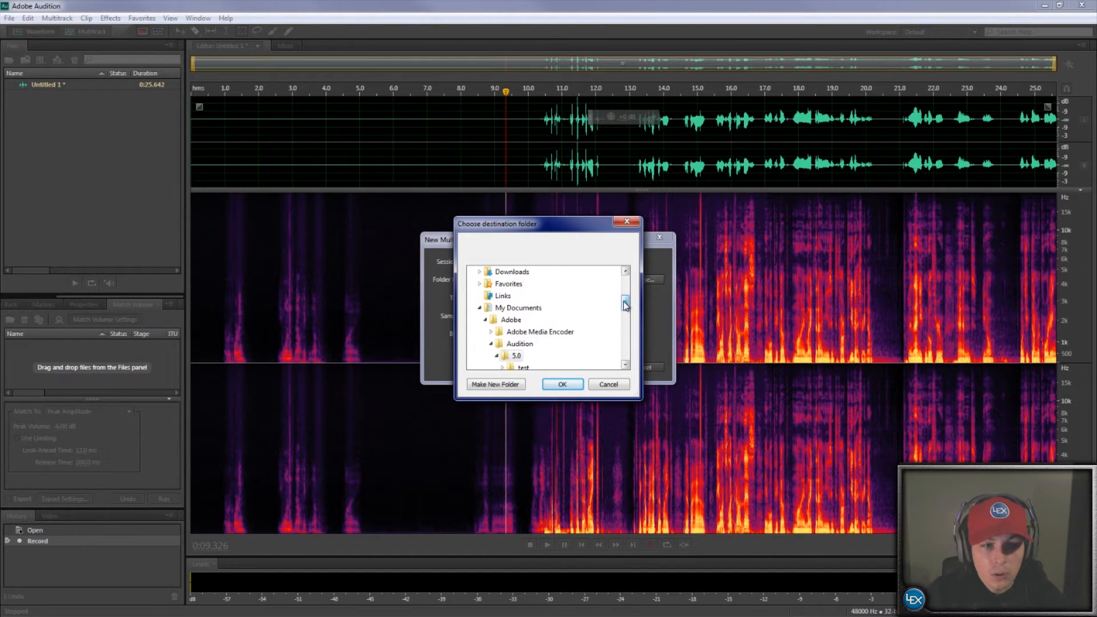
pyautogui.moveTo(625, 307); pyautogui.dragTo(625, 283)
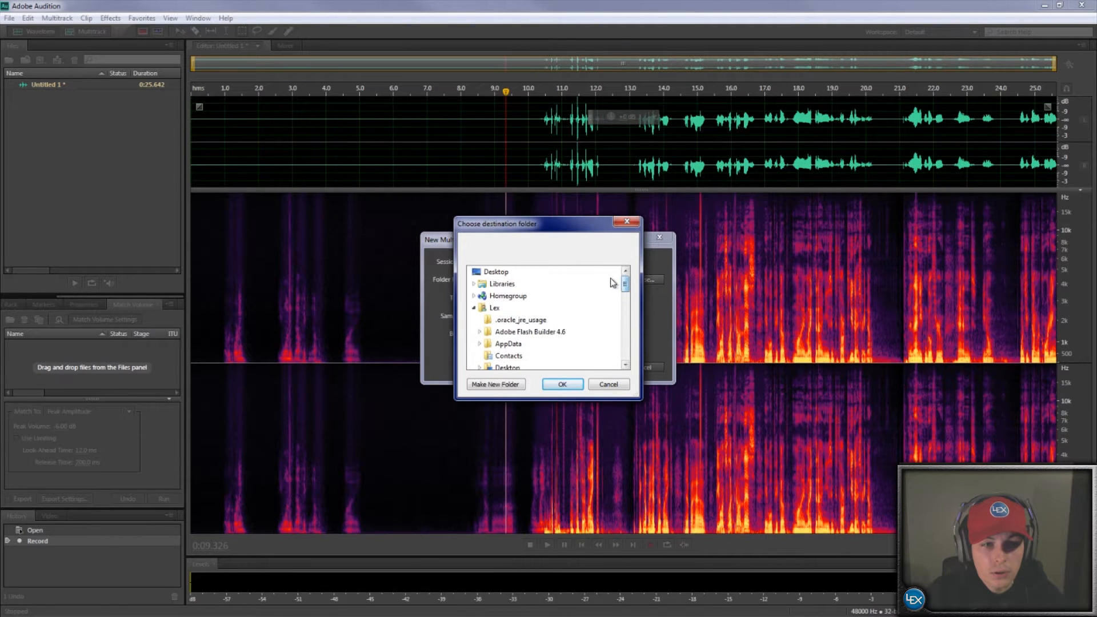
pyautogui.click(474, 309)
pyautogui.click(474, 320)
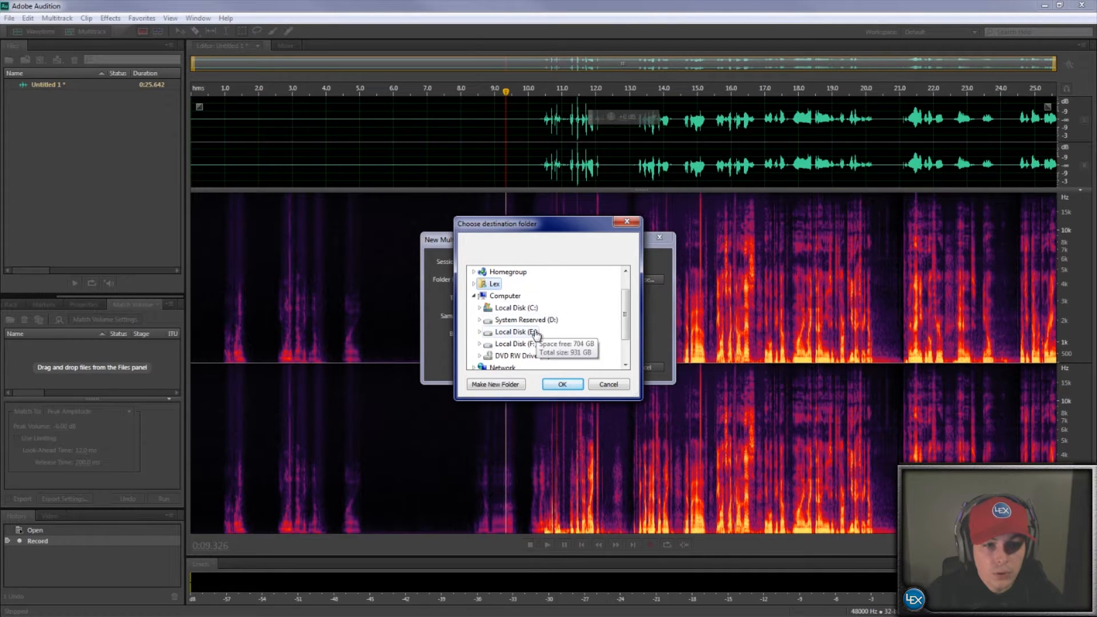
pyautogui.click(510, 332)
pyautogui.moveTo(624, 297); pyautogui.dragTo(627, 335)
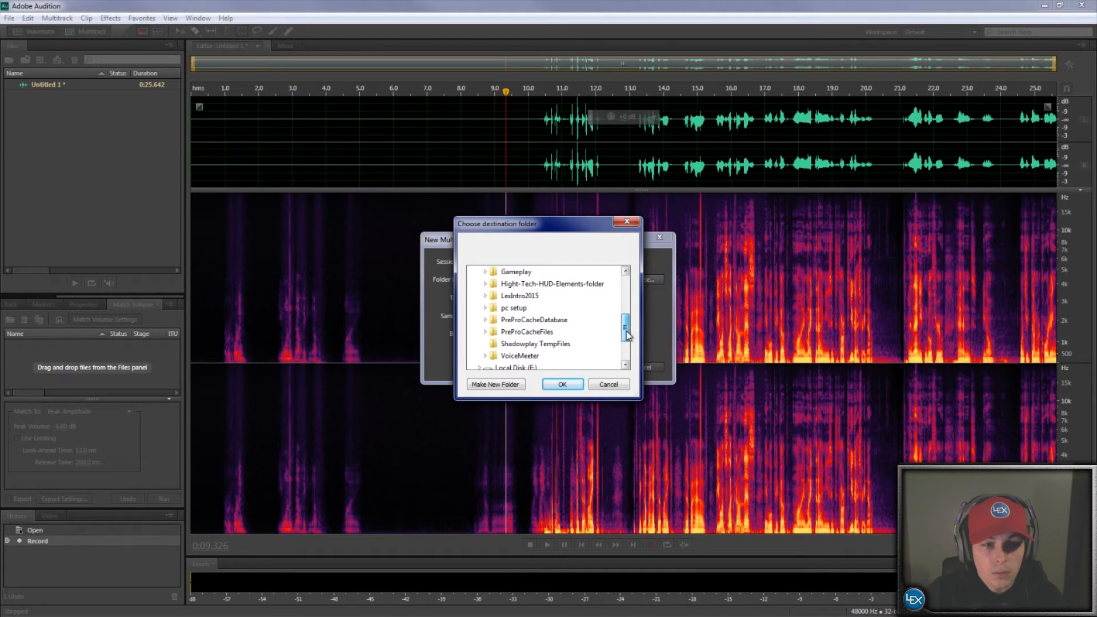
pyautogui.click(519, 356)
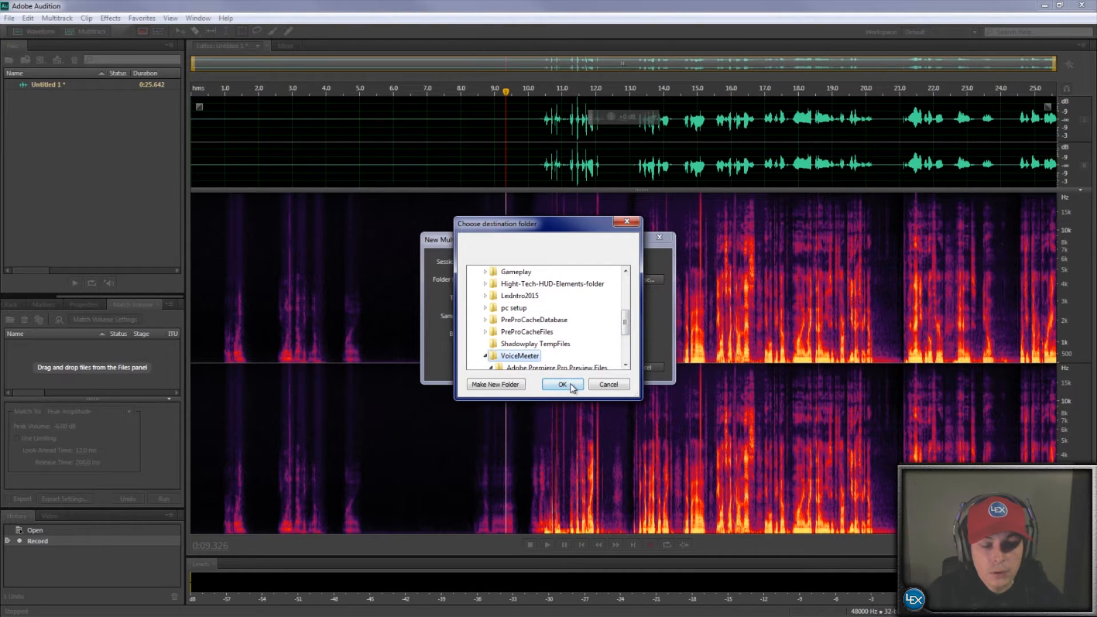
pyautogui.moveTo(626, 327); pyautogui.dragTo(627, 334)
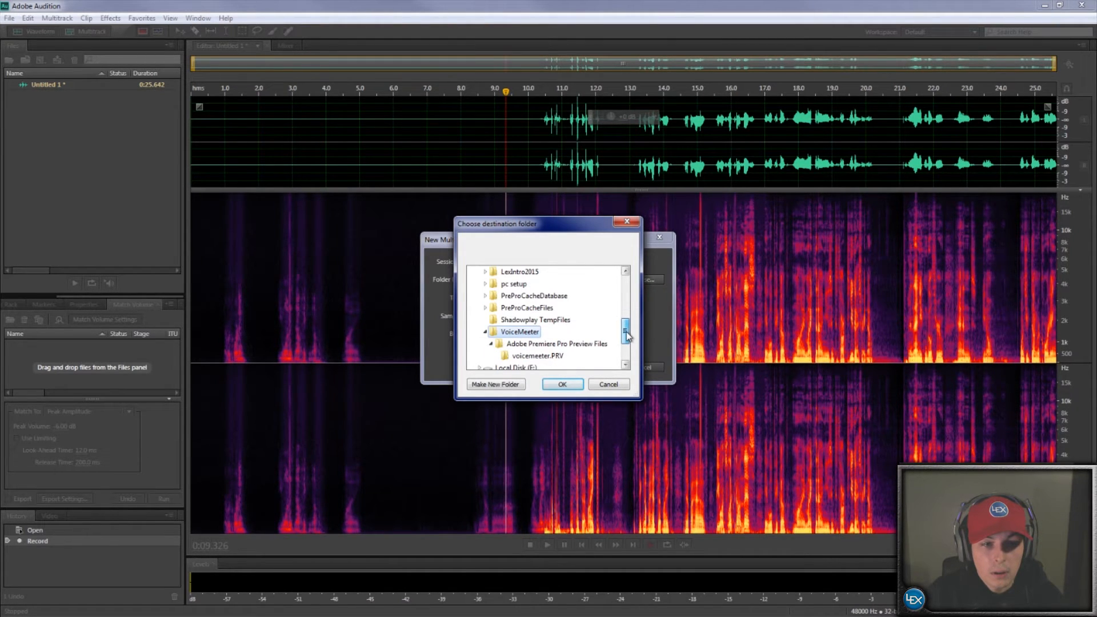
pyautogui.click(560, 387)
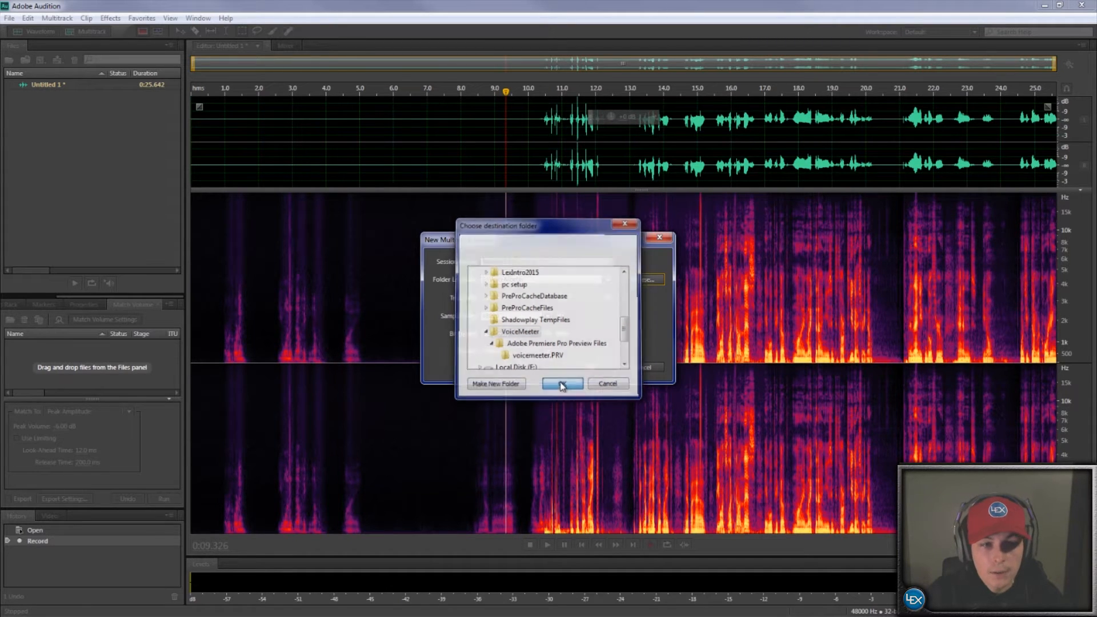
pyautogui.click(561, 384)
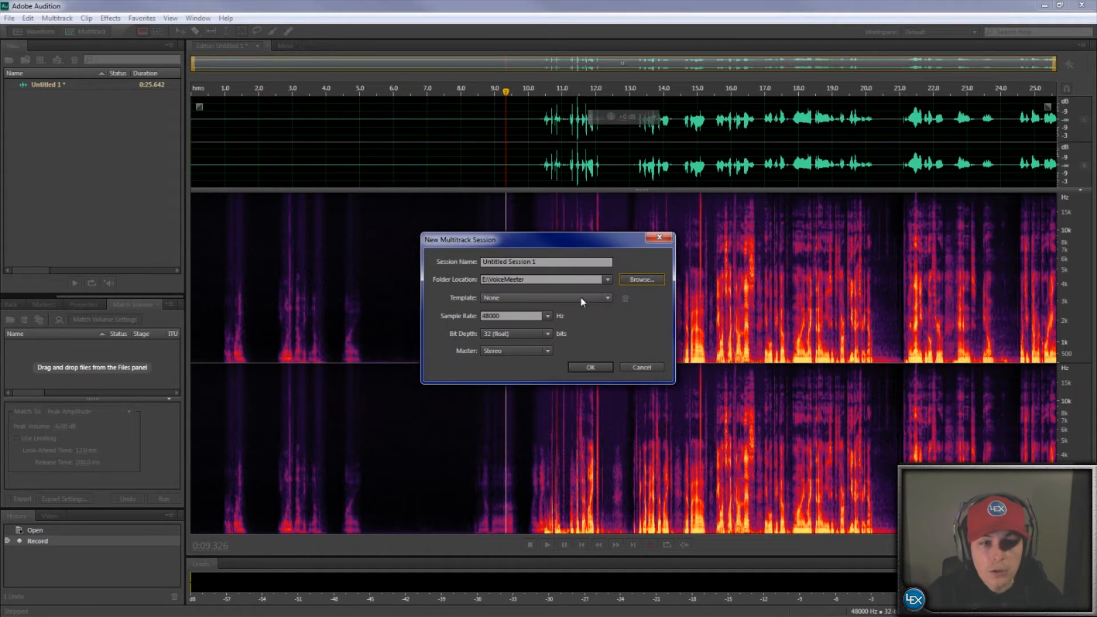
# Step: Name the multitrack session "mulittrack" and create it, keeping the 48000 Hz sample rate, 32-bit float depth and stereo master
pyautogui.click(550, 264)
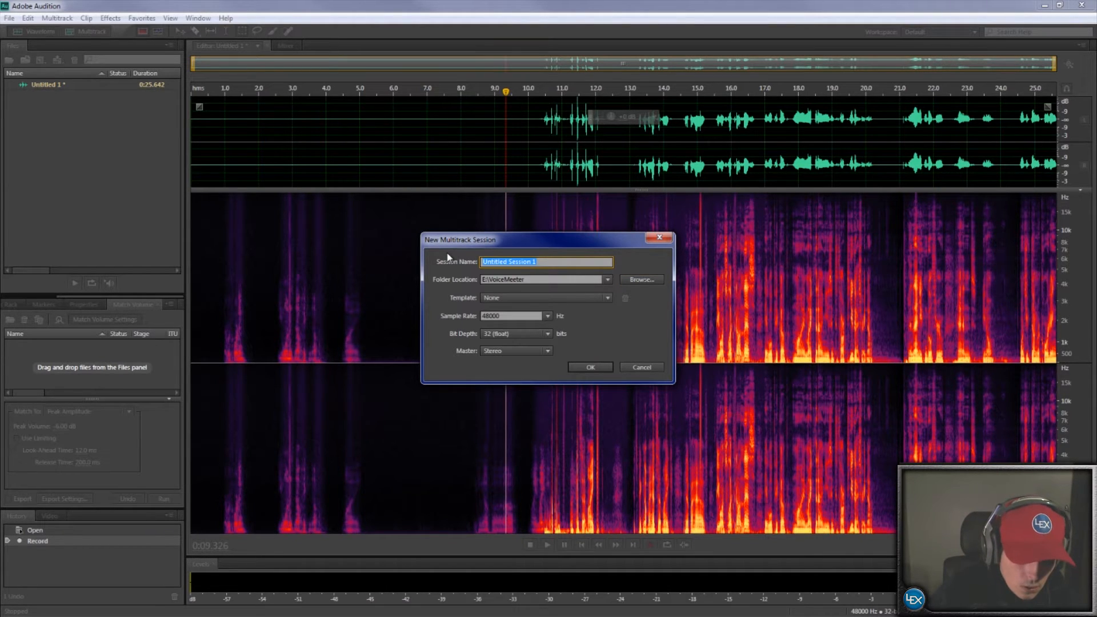
pyautogui.write('mulittrack')
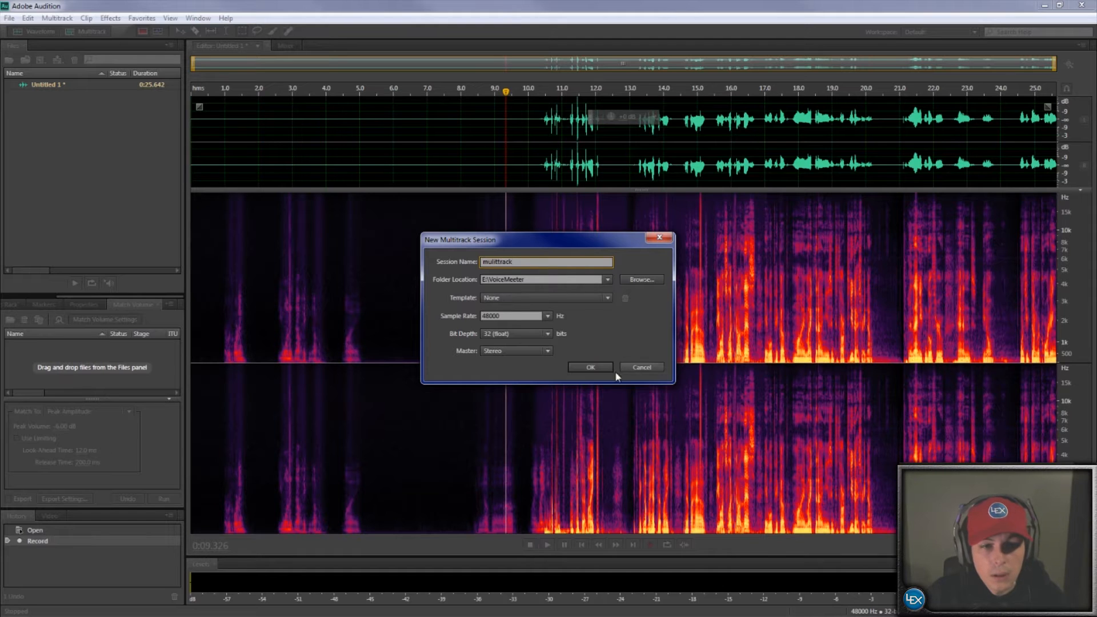
pyautogui.click(598, 371)
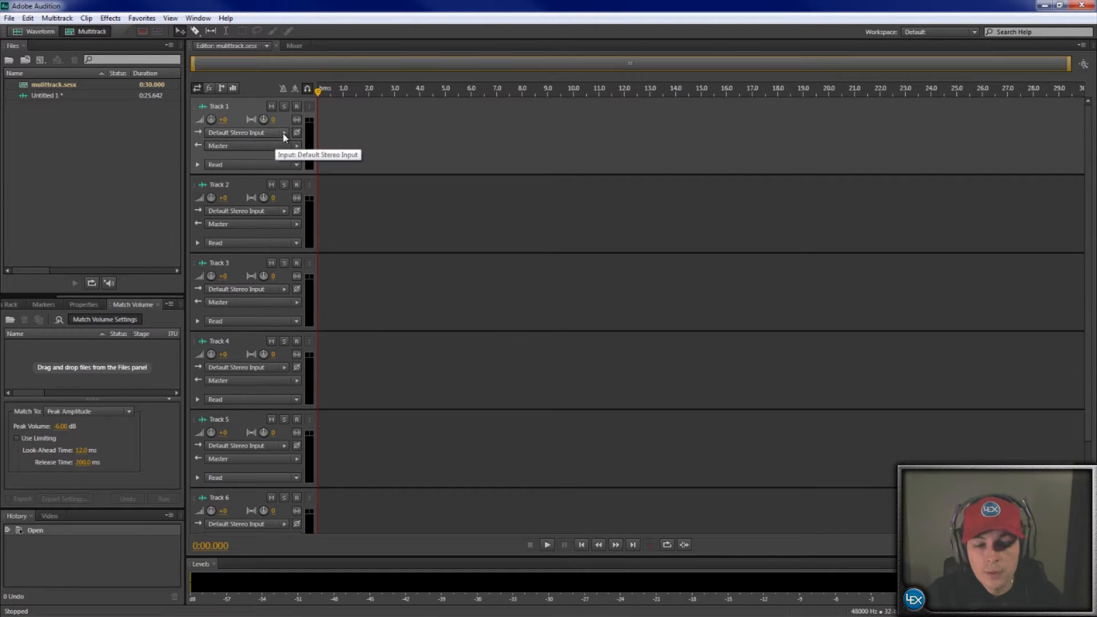
# Step: Arm Track 1 and Track 2 for recording, and review the microphone strips in Voicemeeter Banana
pyautogui.click(296, 107)
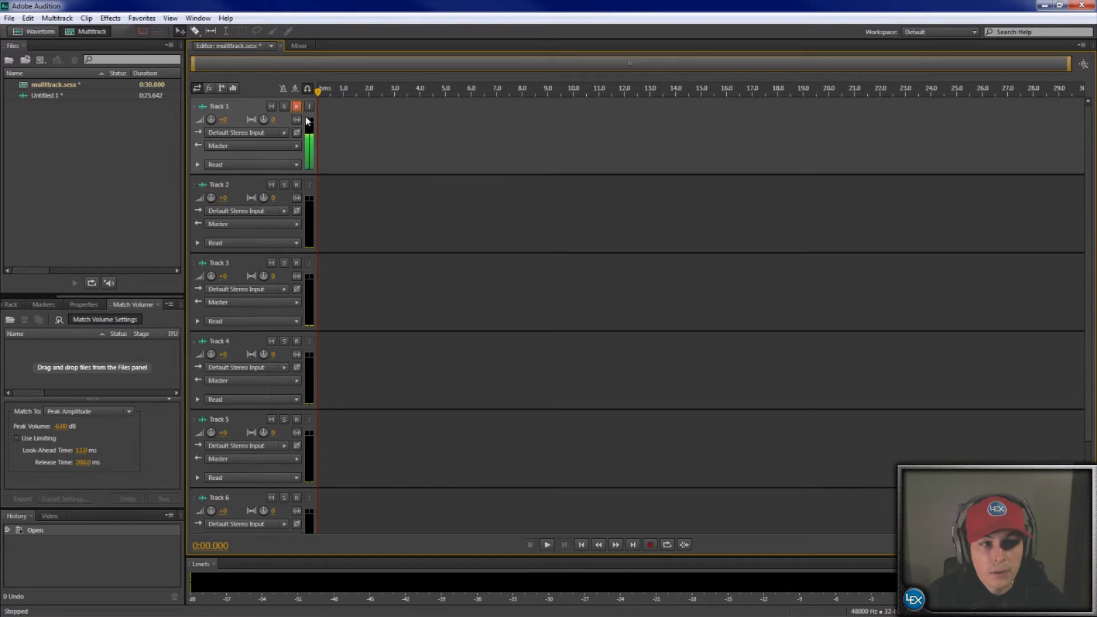
pyautogui.click(297, 185)
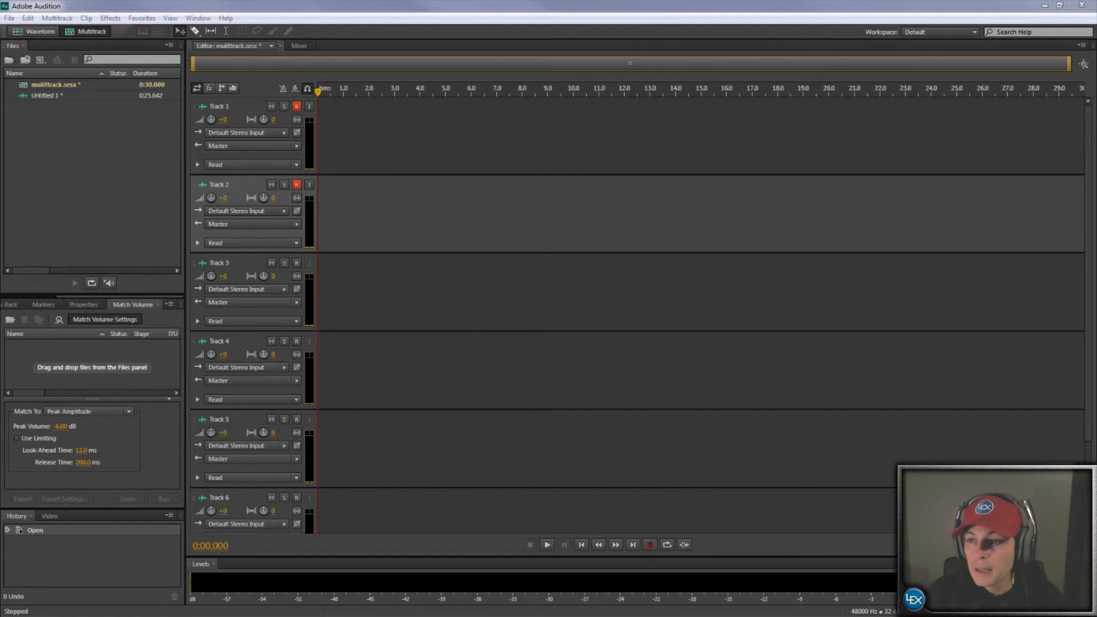
pyautogui.moveTo(1096, 189); pyautogui.dragTo(739, 197)
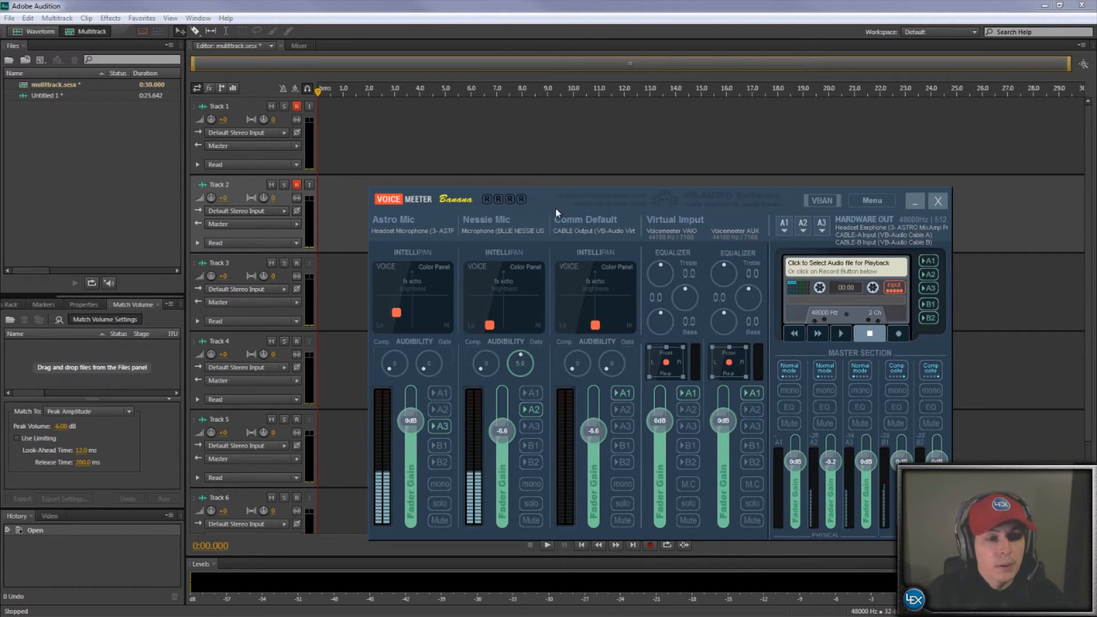
pyautogui.moveTo(543, 197); pyautogui.dragTo(617, 148)
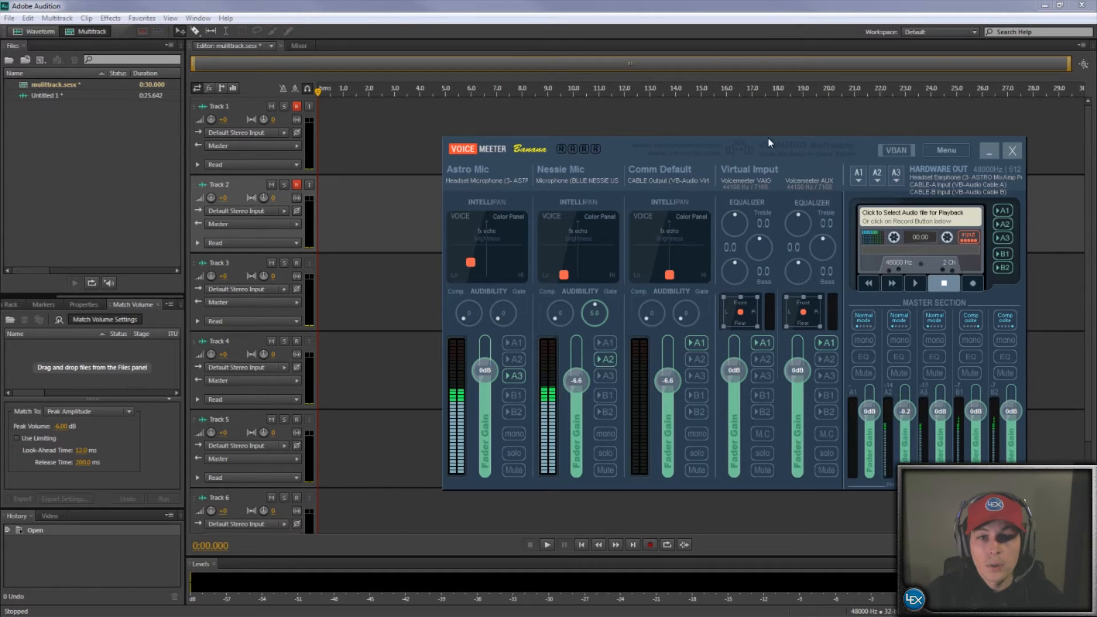
pyautogui.moveTo(801, 149); pyautogui.dragTo(1096, 139)
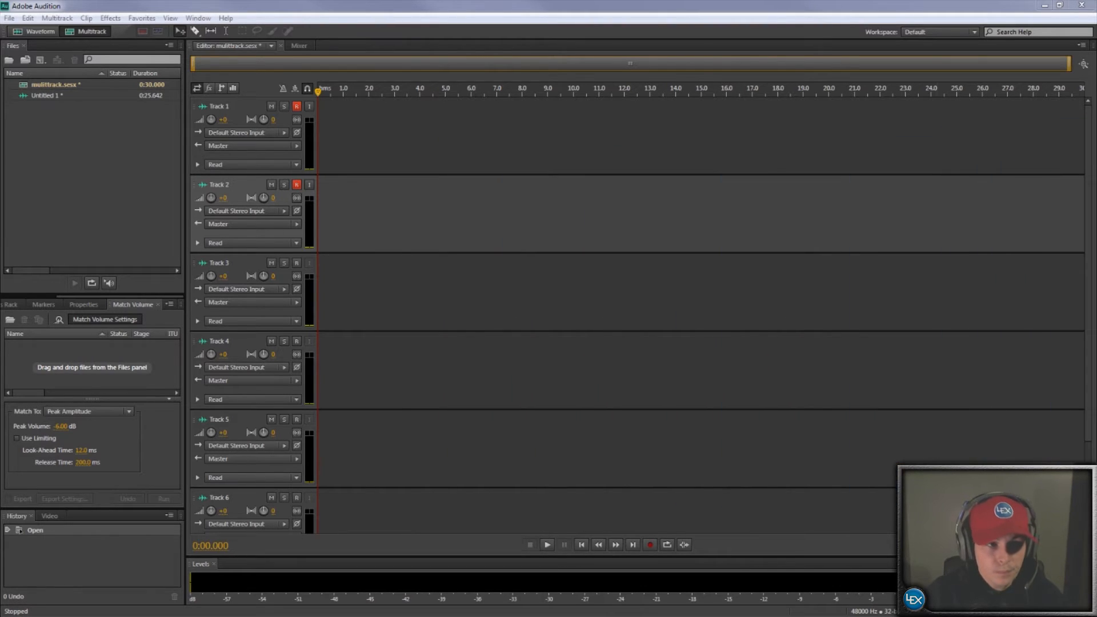
# Step: Set Track 1's input to the mono channel [01M] VM-VAIO 1
pyautogui.click(287, 135)
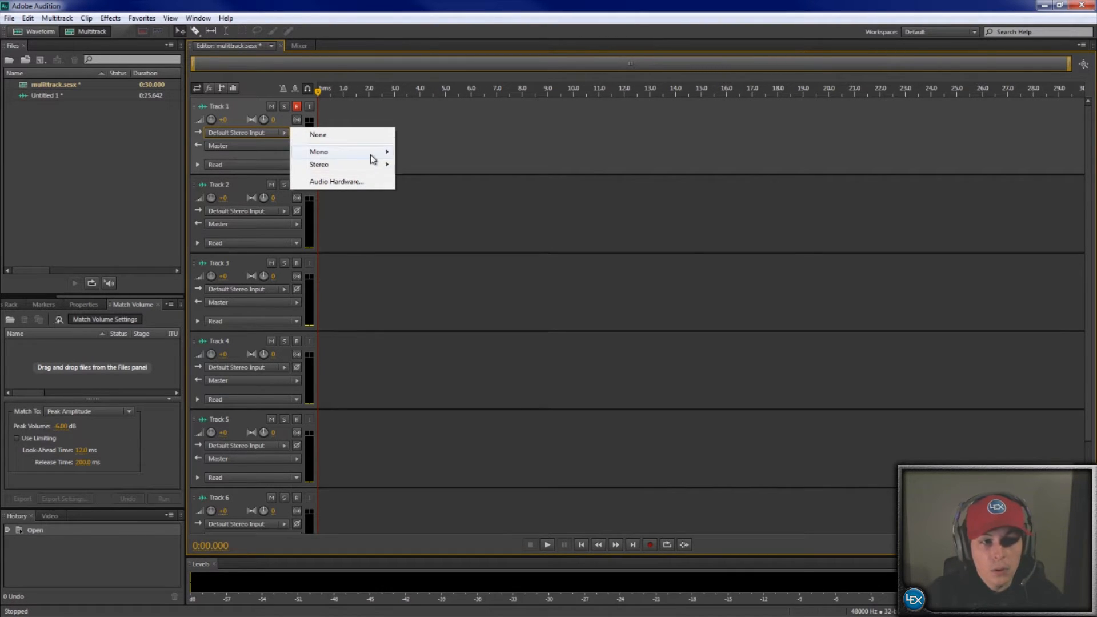
pyautogui.moveTo(374, 159)
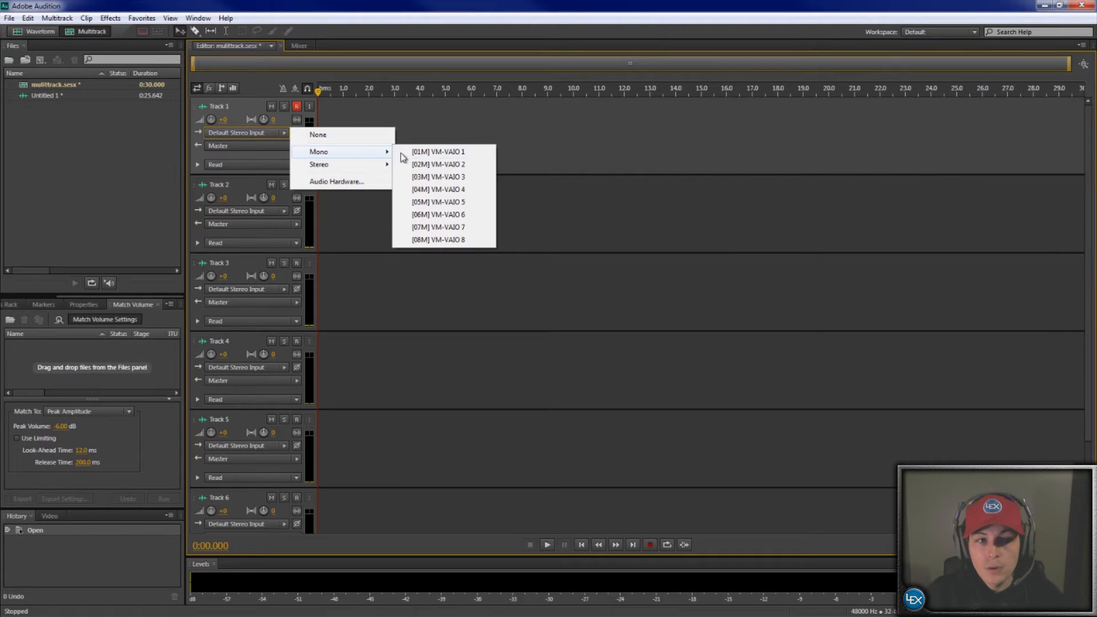
pyautogui.click(452, 153)
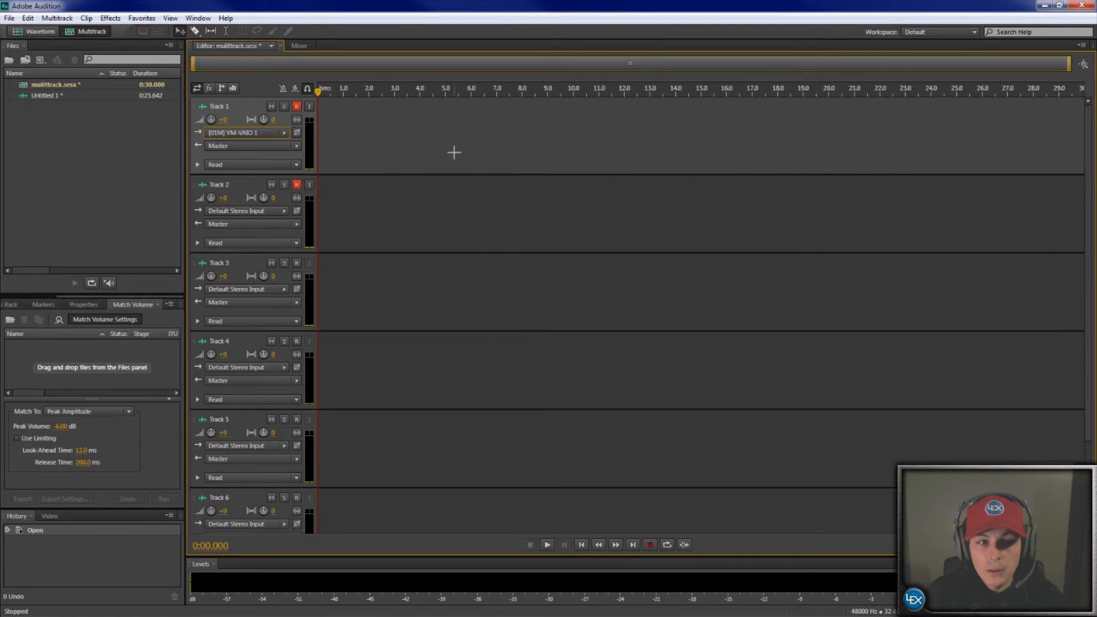
# Step: Test the Astro Mic's B1 and B2 routing in Voicemeeter Banana, leaving both outputs enabled
pyautogui.moveTo(1096, 143); pyautogui.dragTo(623, 192)
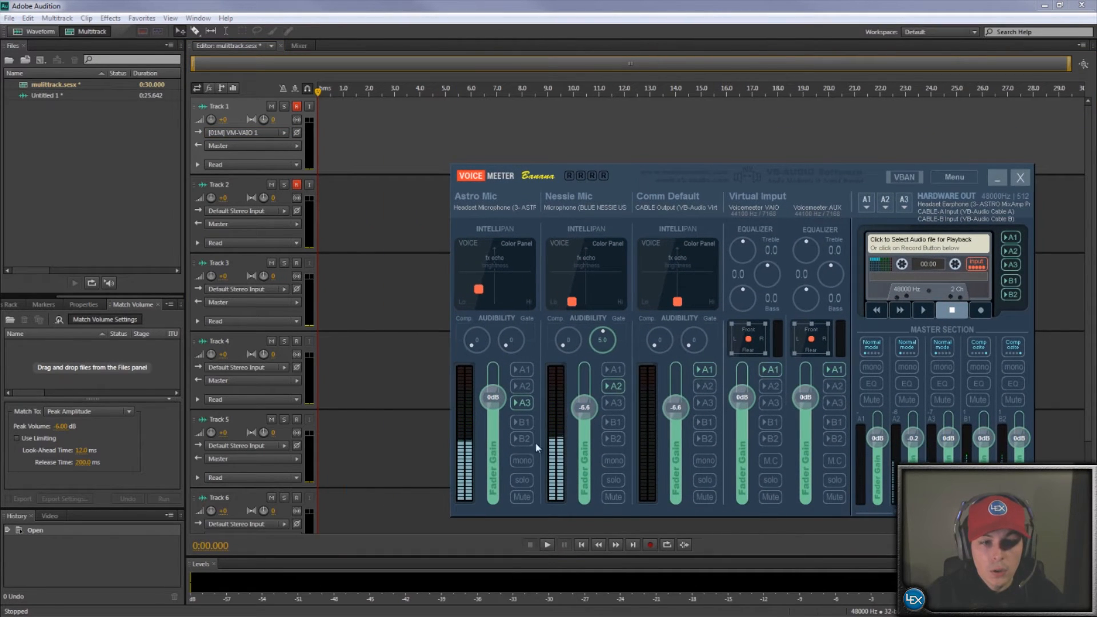
pyautogui.click(527, 422)
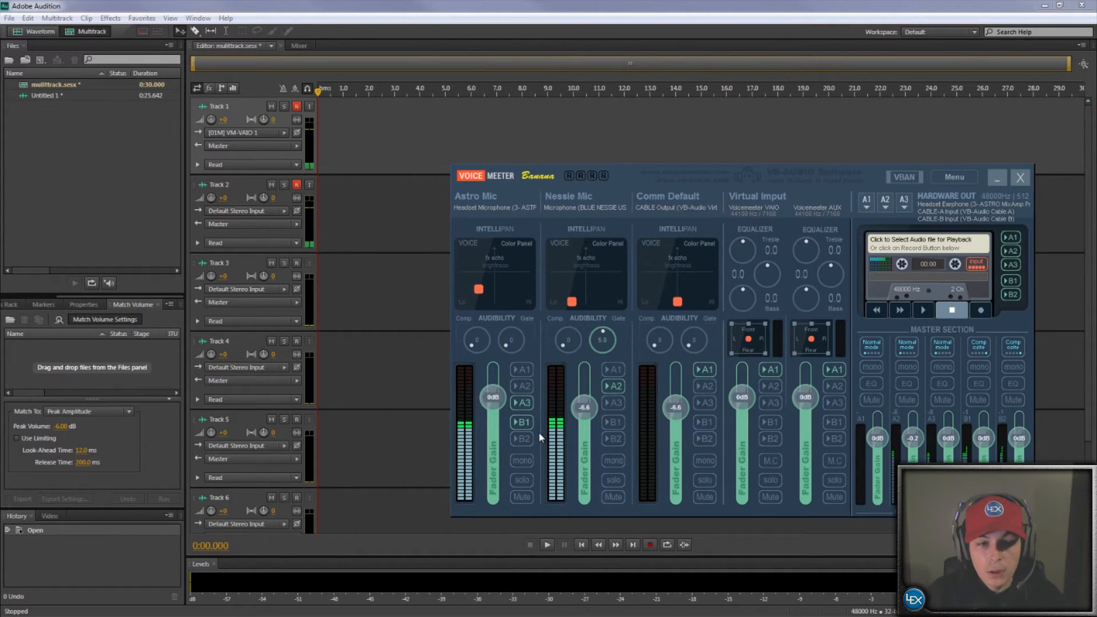
pyautogui.click(521, 426)
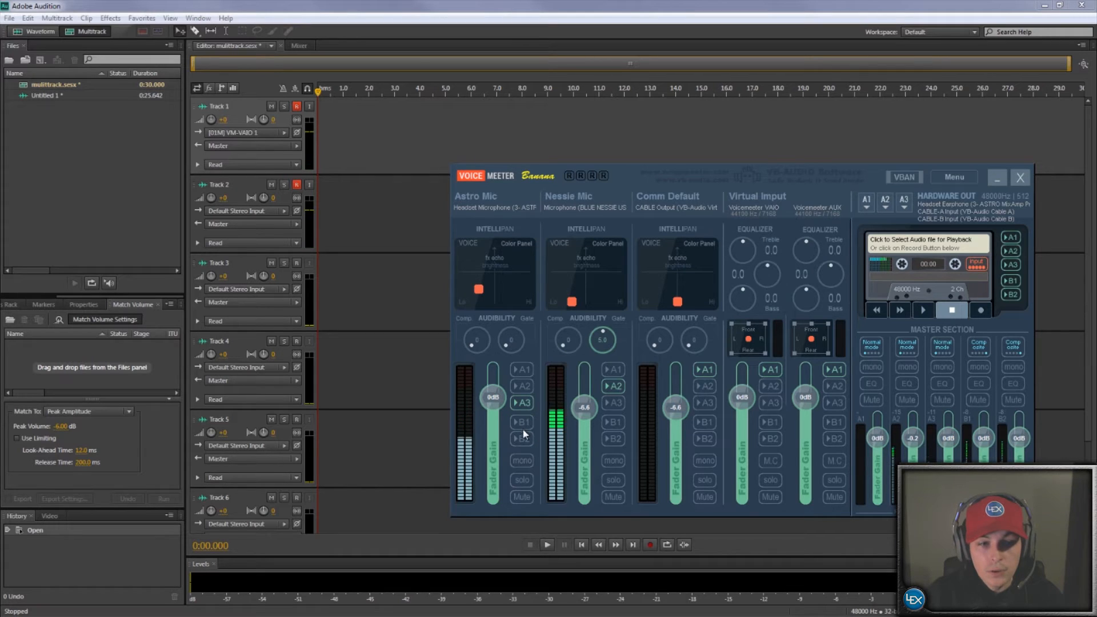
pyautogui.click(522, 439)
pyautogui.click(523, 424)
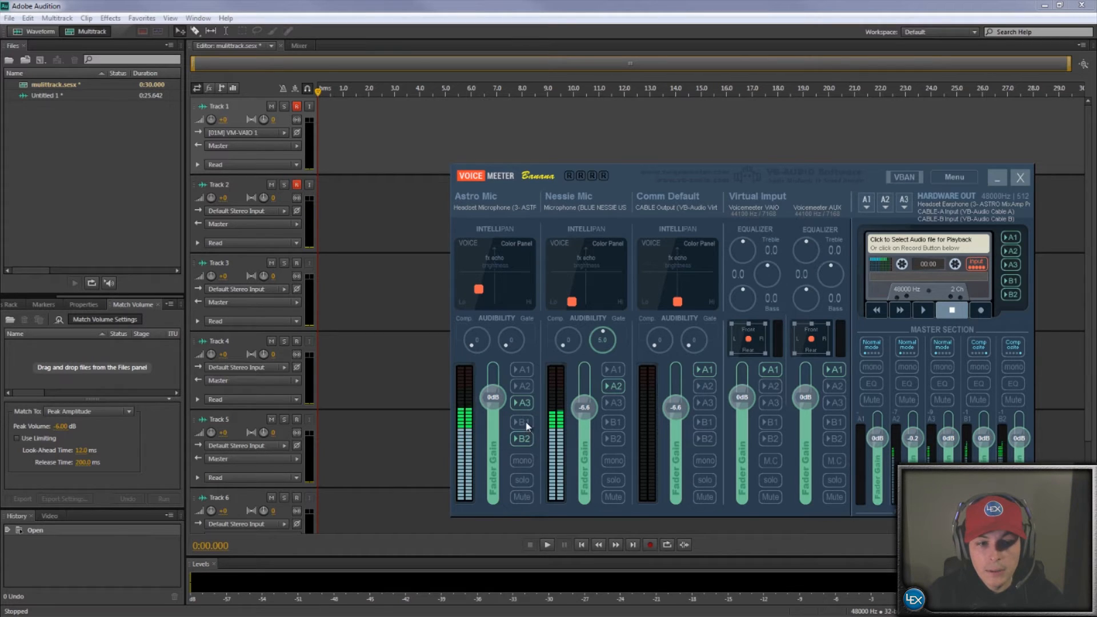
# Step: Switch Track 1's input monitoring on and back off in Audition, and disable the Astro Mic's B2 routing in Voicemeeter Banana
pyautogui.click(309, 106)
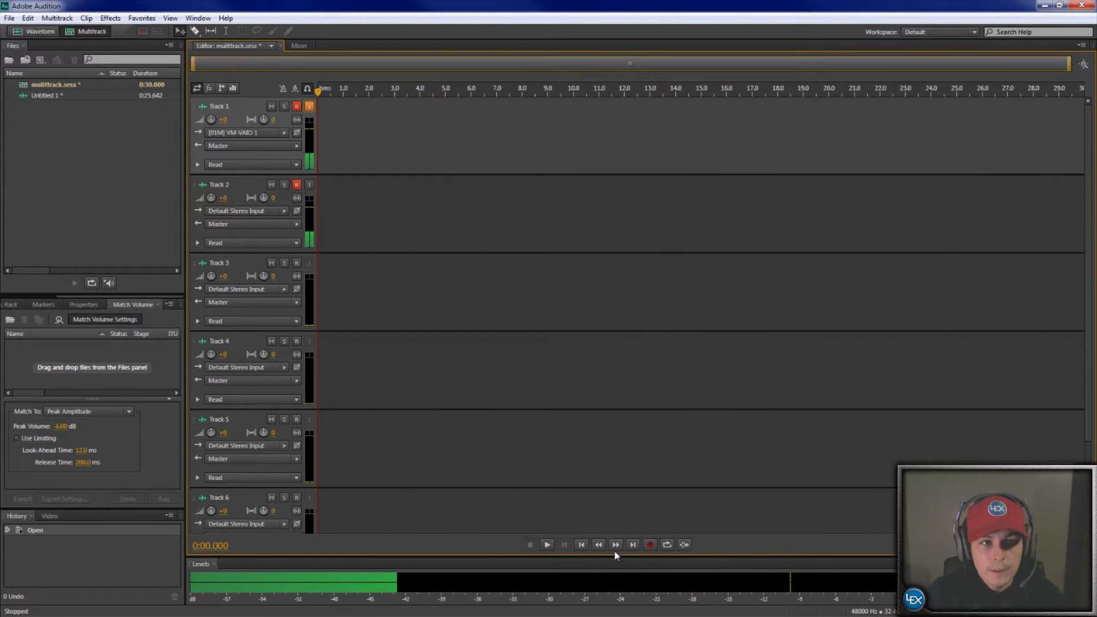
pyautogui.click(310, 107)
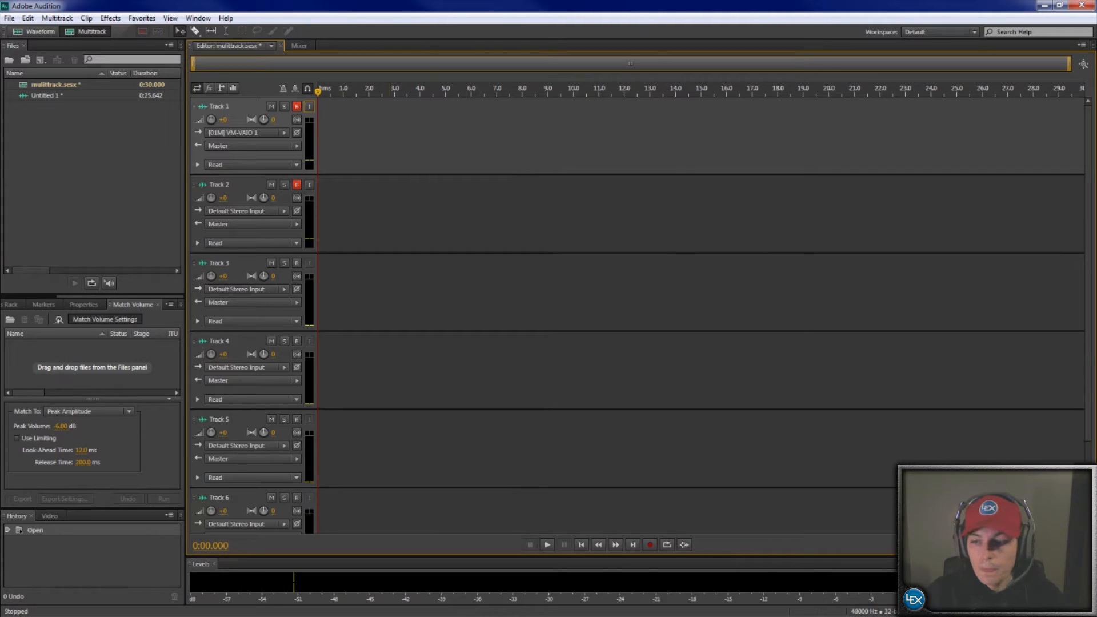
pyautogui.hotkey('alt', 'Tab')
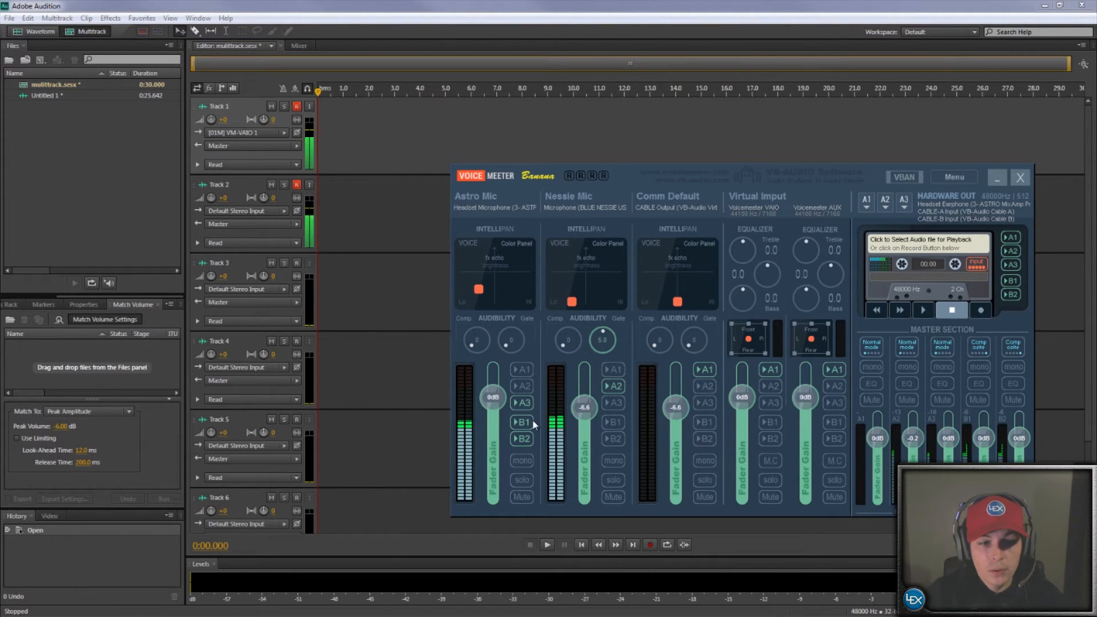
pyautogui.click(525, 439)
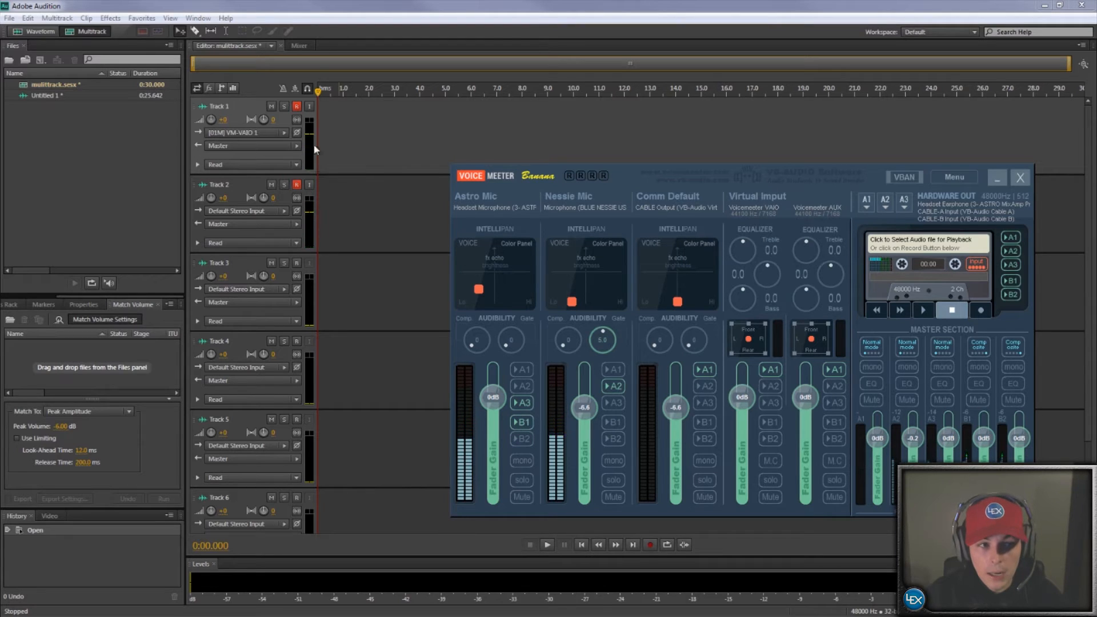
# Step: Set Track 1's input in Adobe Audition to the mono channel [02M] VM-VAIO 2
pyautogui.click(283, 132)
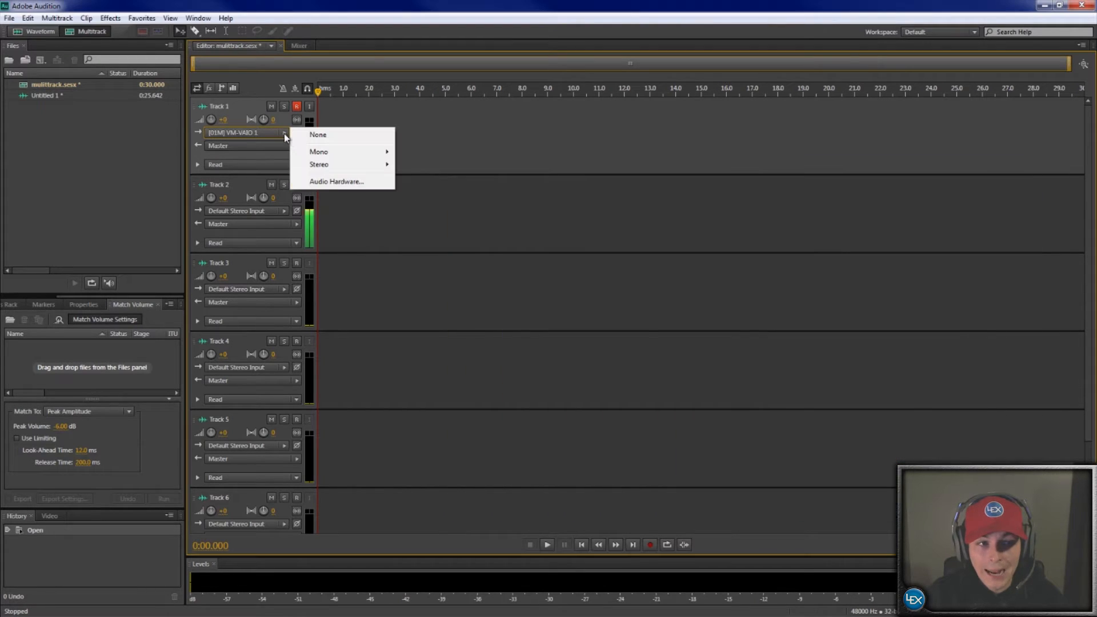
pyautogui.moveTo(336, 152)
pyautogui.click(423, 165)
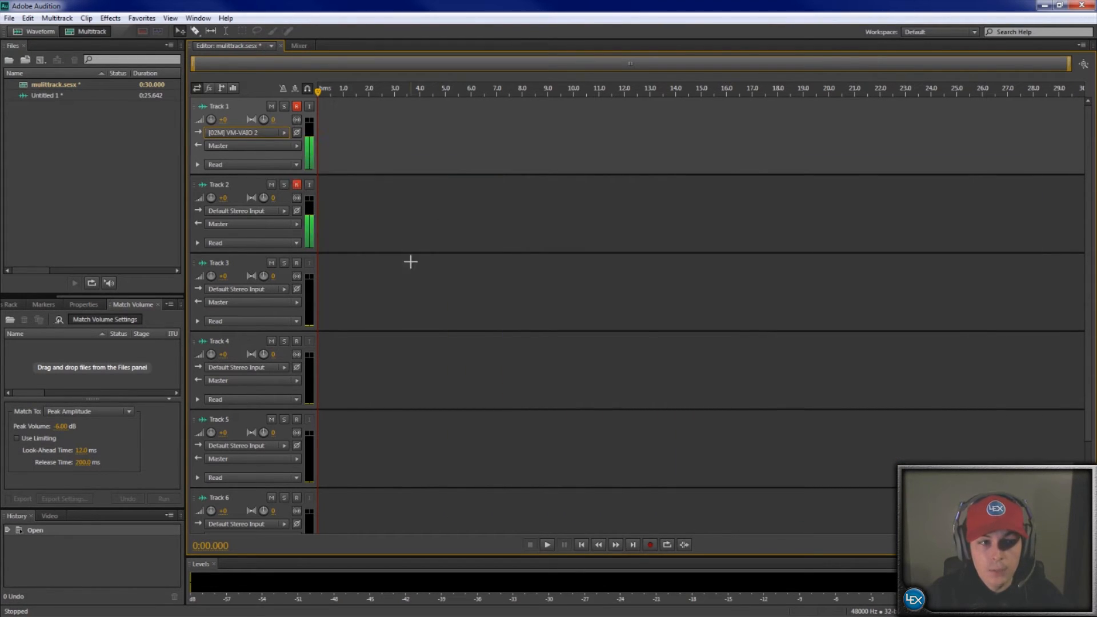
# Step: Set Track 1's input to the stereo channel [01S] VM-VAIO 1
pyautogui.click(284, 133)
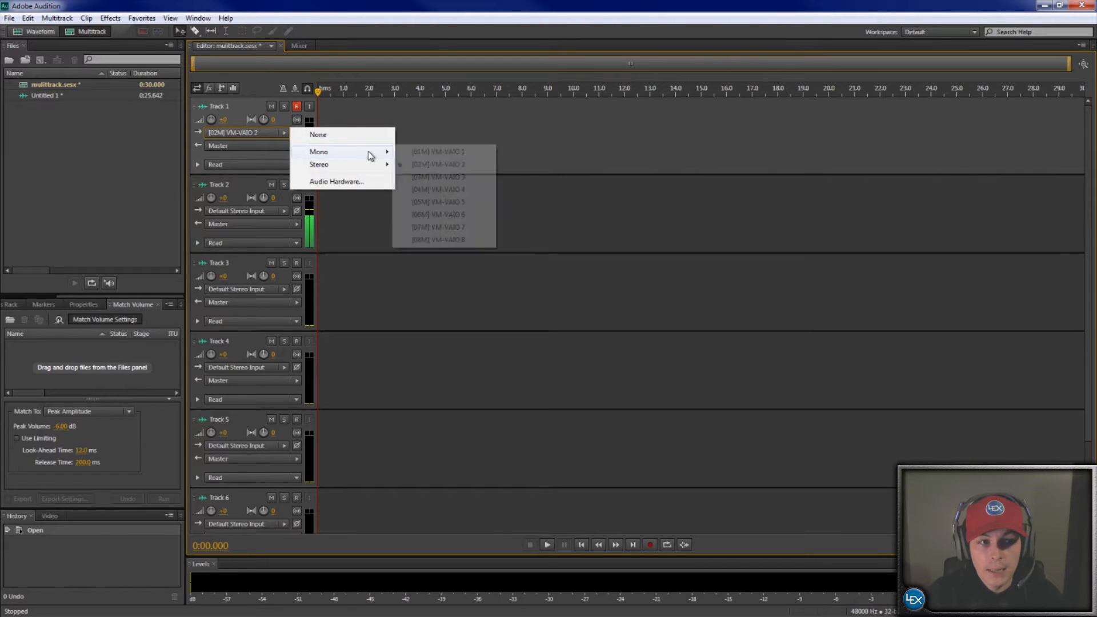
pyautogui.moveTo(375, 164)
pyautogui.click(434, 181)
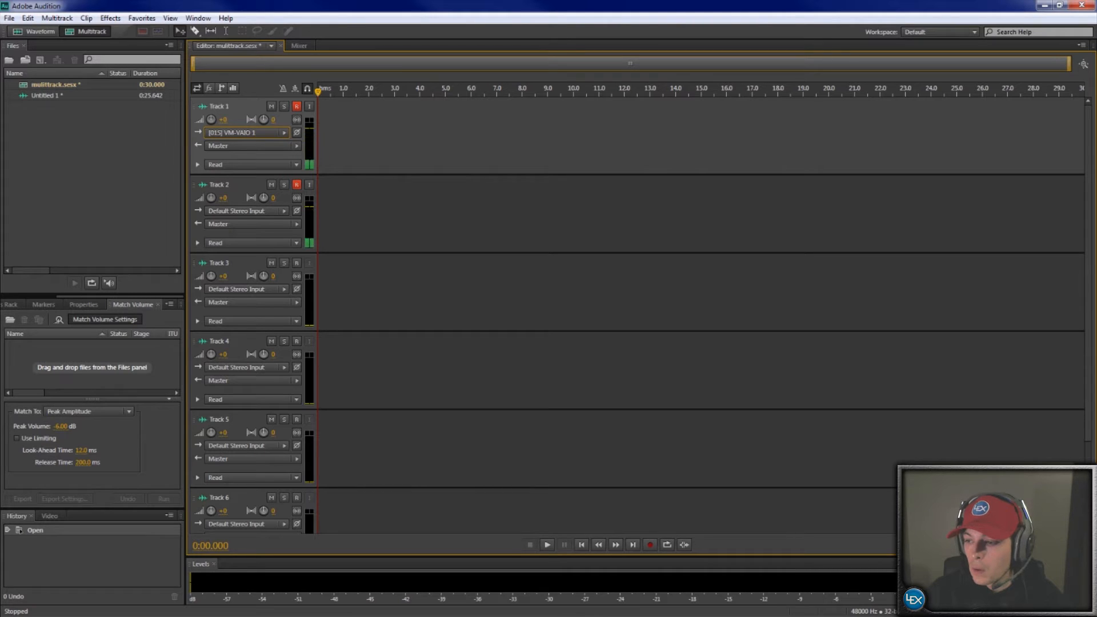
# Step: Switch to Voicemeeter Banana, examine its microphone strips and master section, and minimize its window
pyautogui.hotkey('alt', 'Tab')
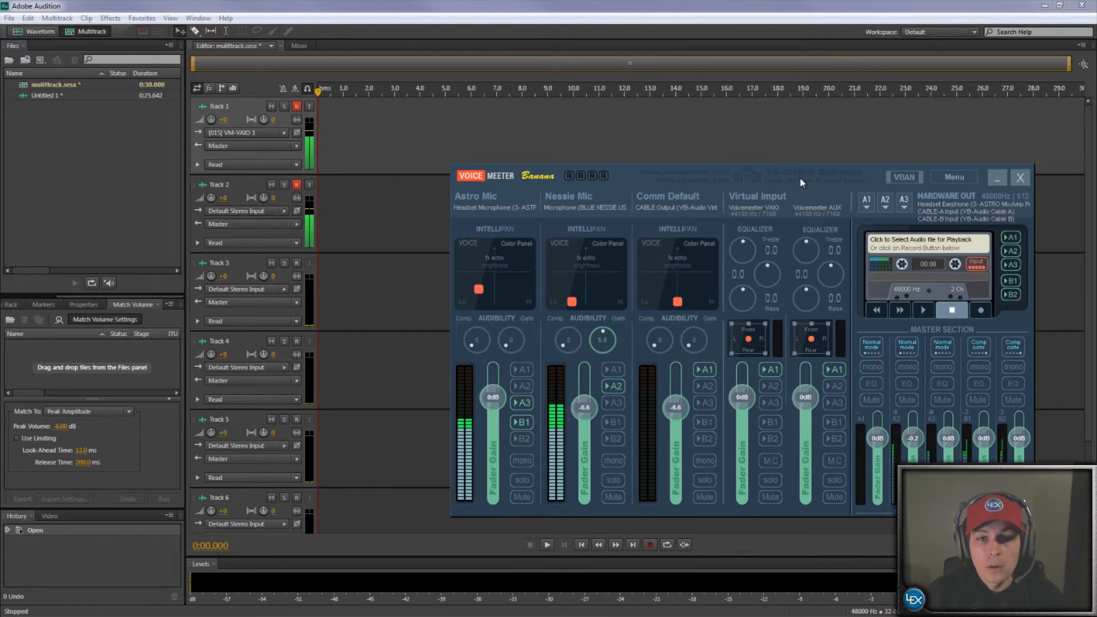
pyautogui.moveTo(800, 180); pyautogui.dragTo(699, 143)
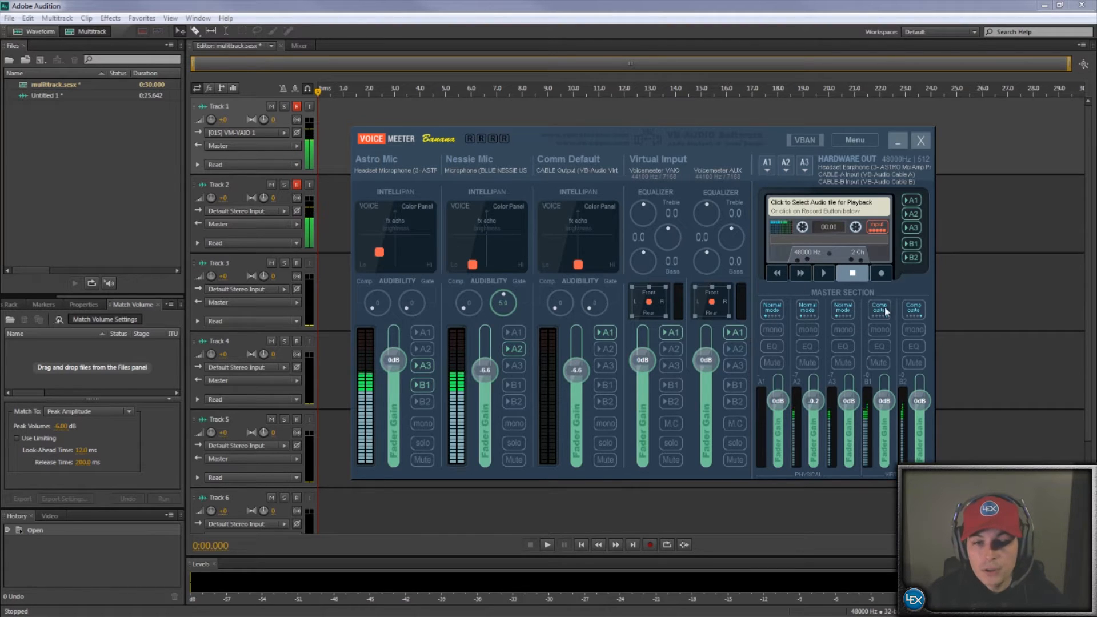
pyautogui.click(896, 141)
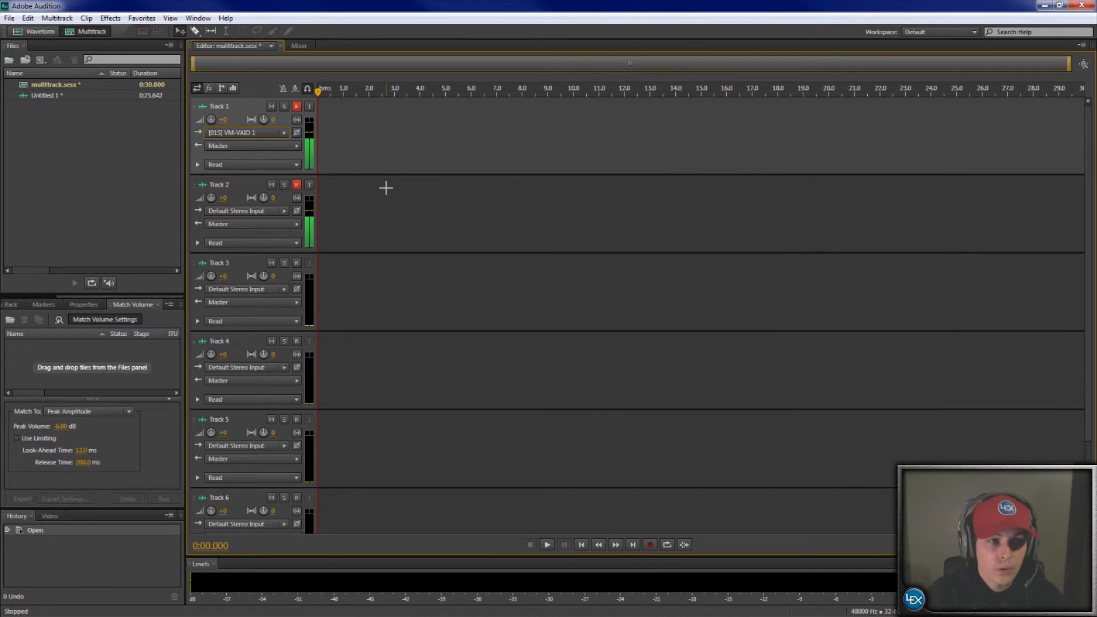
# Step: Set Track 1's input in Audition to the mono channel [03M] VM-VAIO 3 and check the microphone strips in Voicemeeter Banana
pyautogui.click(285, 132)
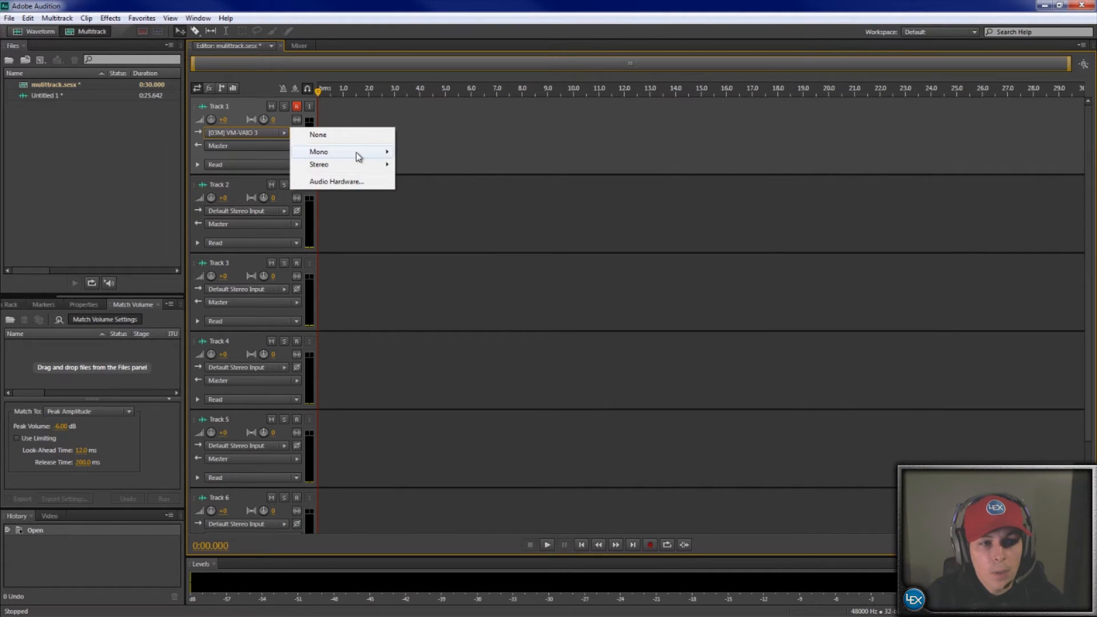
pyautogui.moveTo(358, 154)
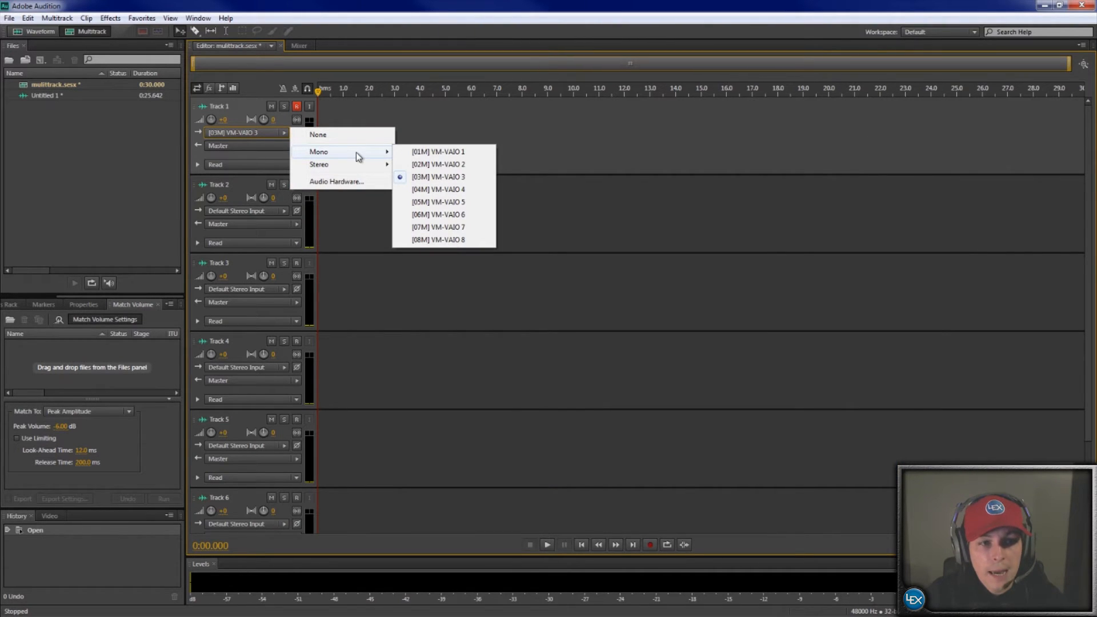
pyautogui.click(420, 177)
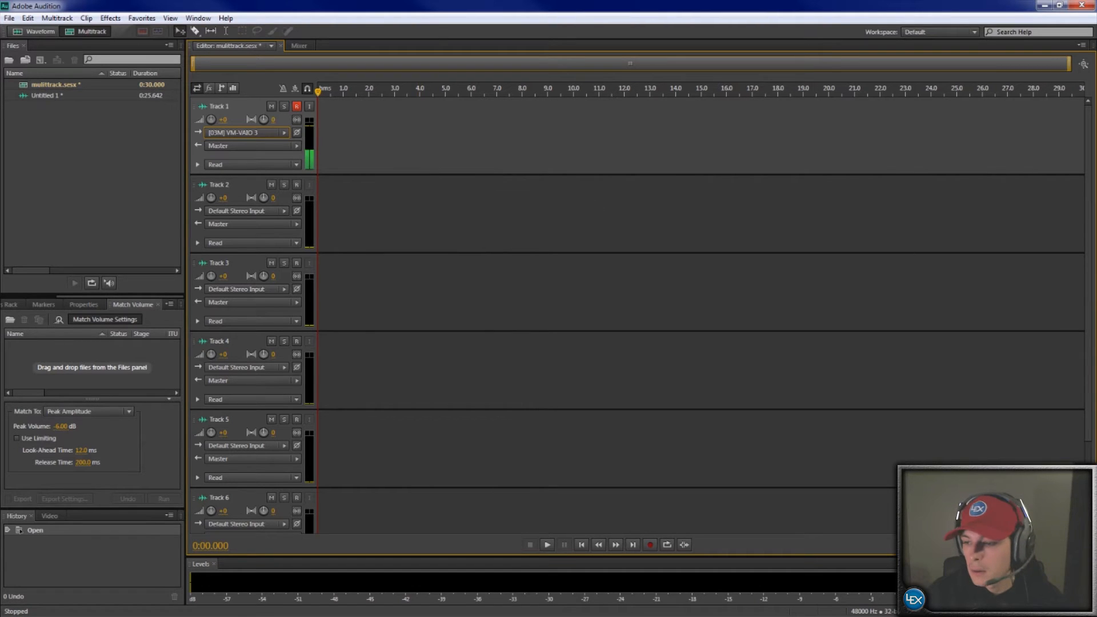
pyautogui.hotkey('alt', 'Tab')
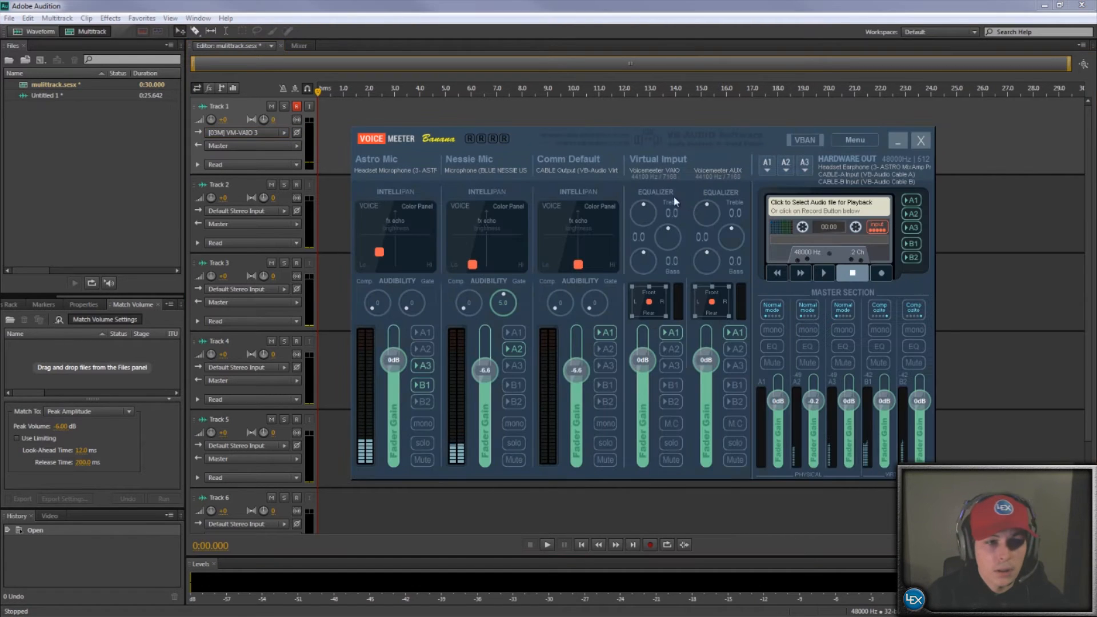
# Step: Set Track 2's input in Audition to the mono channel [04M] VM-VAIO 4 and arm the track for recording
pyautogui.click(283, 212)
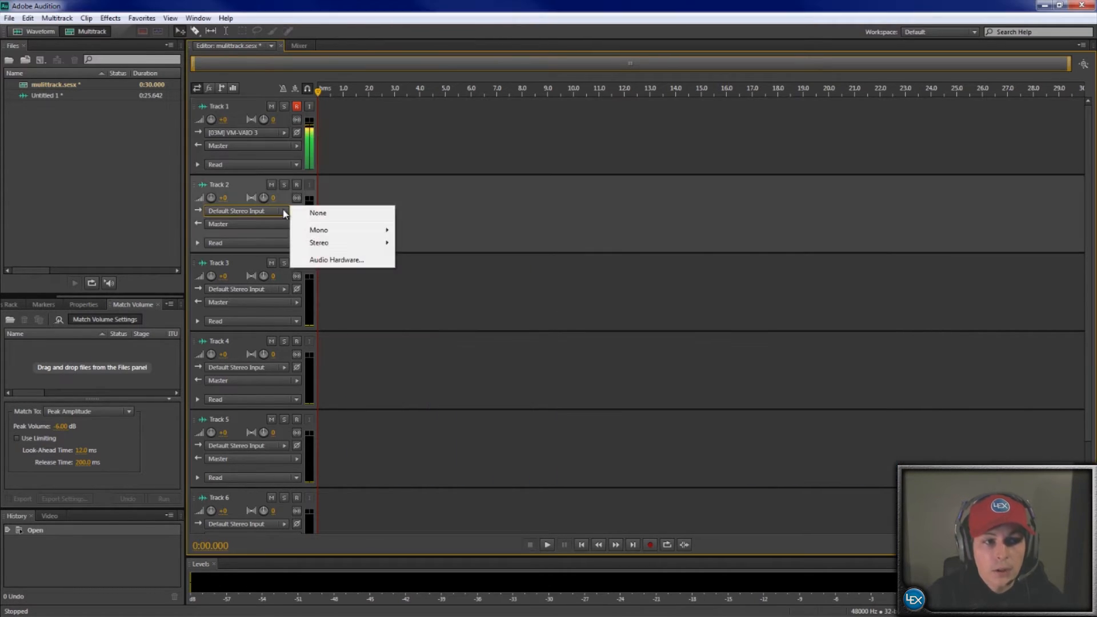
pyautogui.moveTo(340, 231)
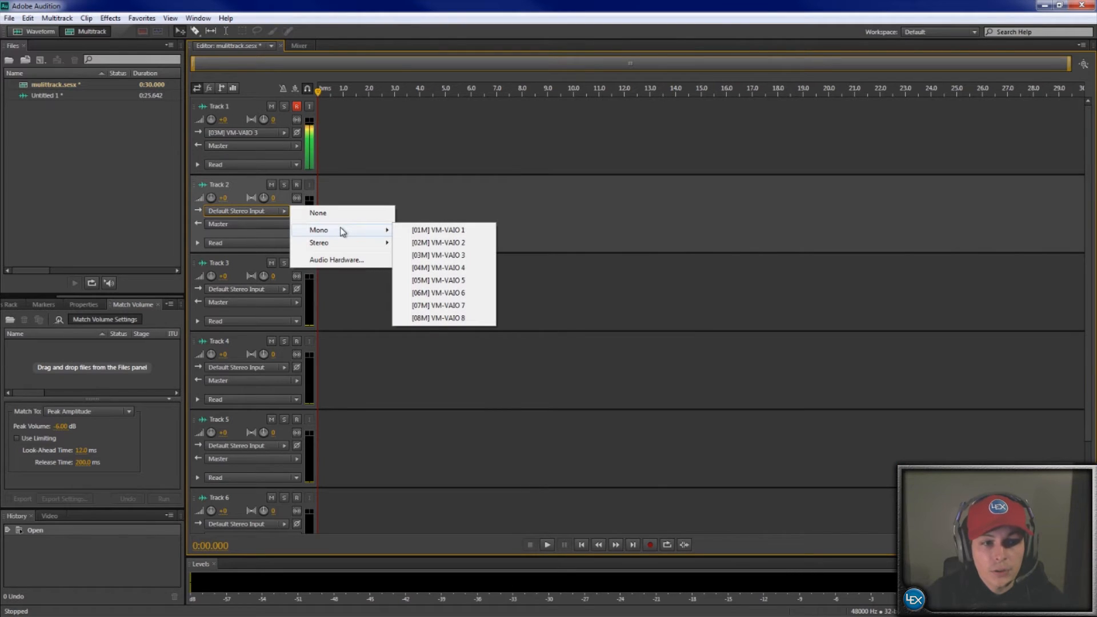
pyautogui.click(458, 268)
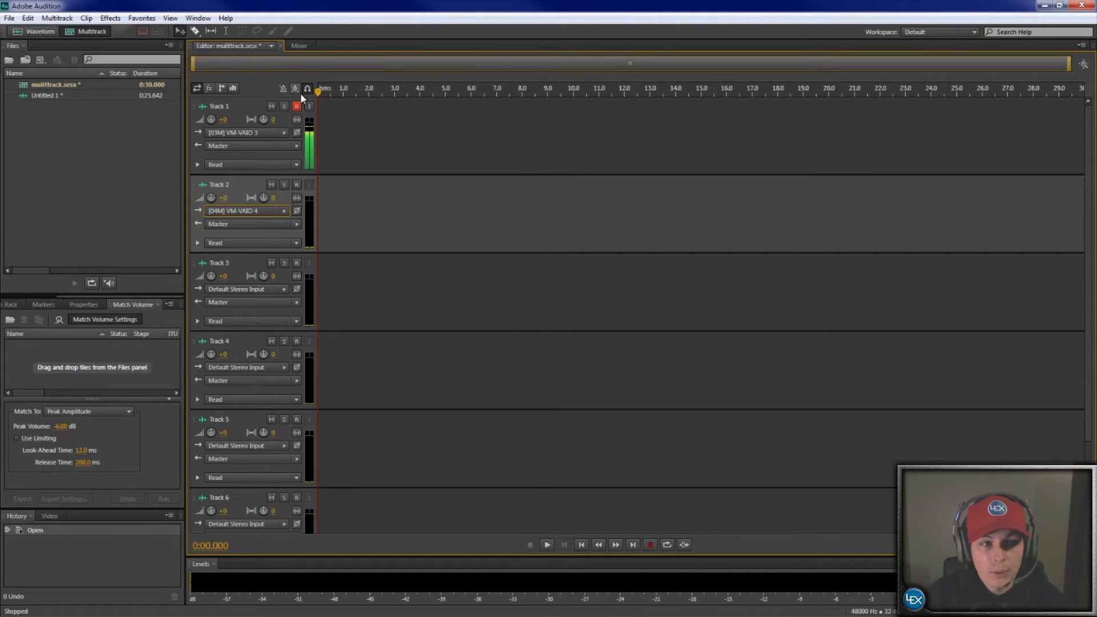
pyautogui.click(296, 185)
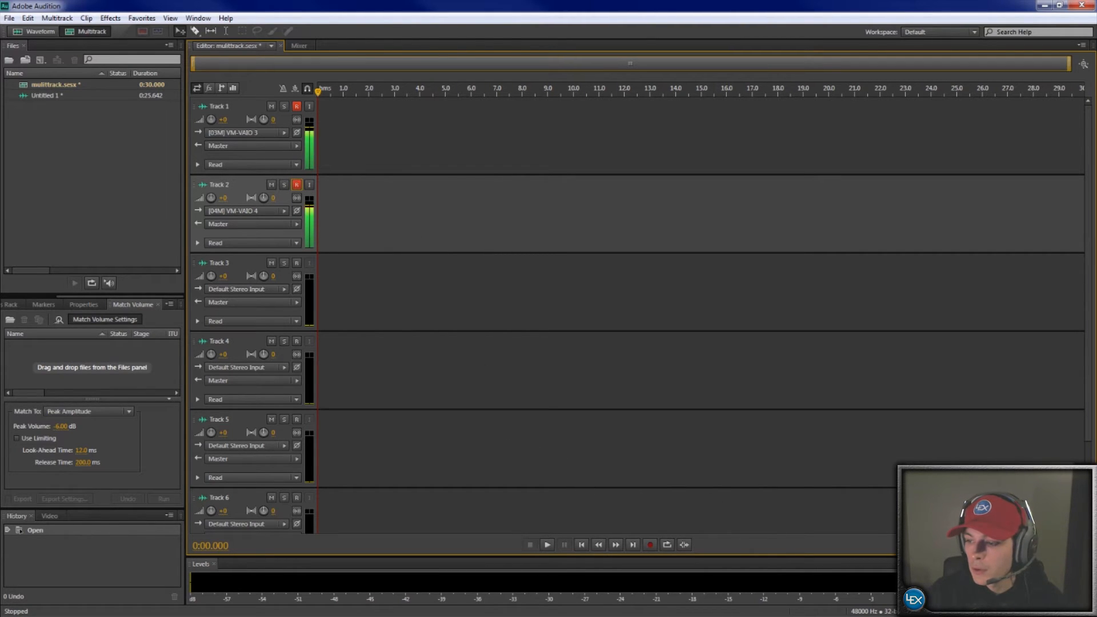
# Step: Set Track 3's input to the mono channel [05M] VM-VAIO 5 and arm the track for recording
pyautogui.hotkey('alt', 'Tab')
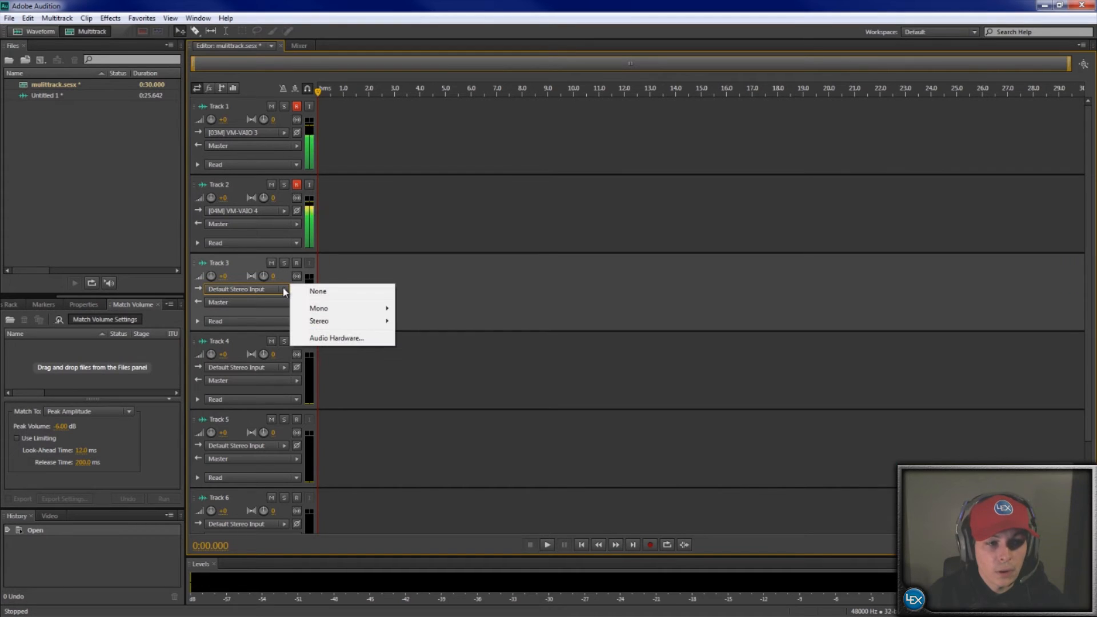
pyautogui.moveTo(380, 311)
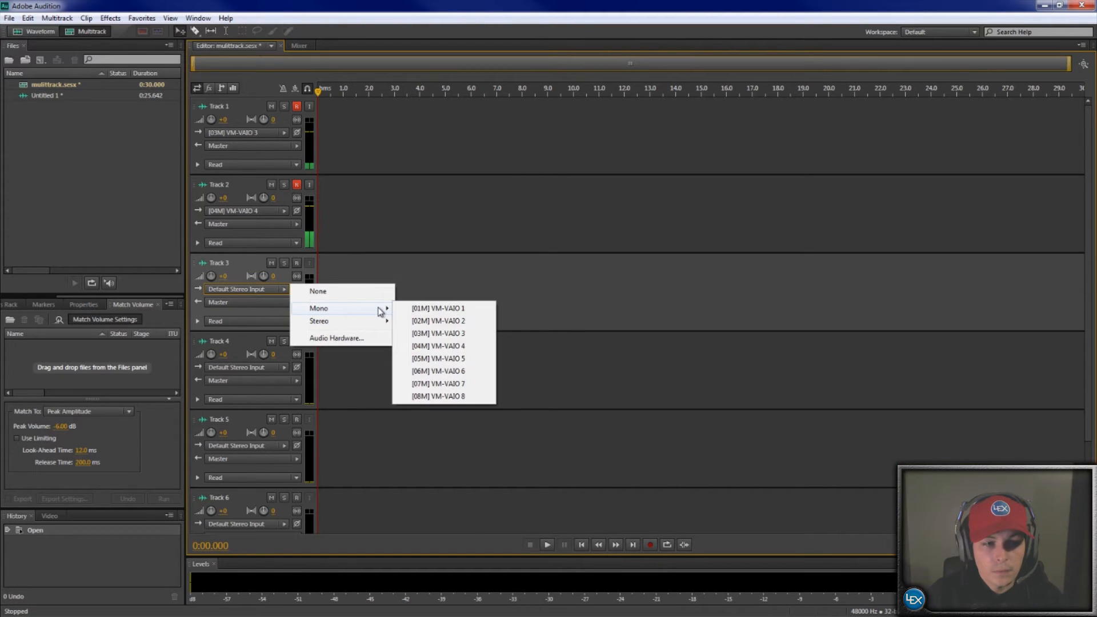
pyautogui.click(457, 358)
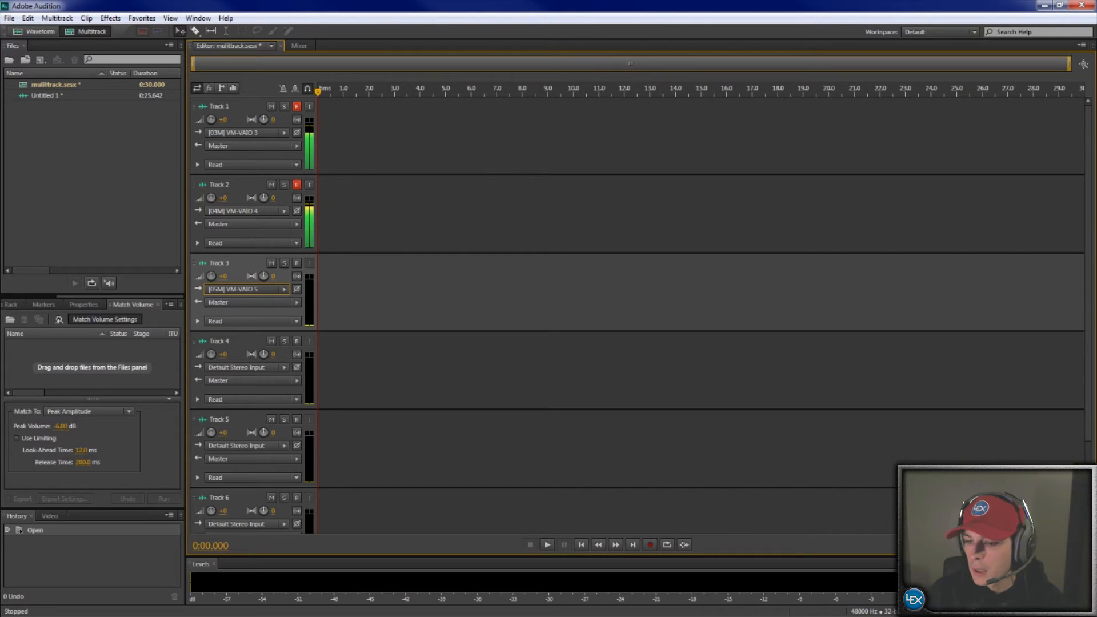
pyautogui.click(297, 264)
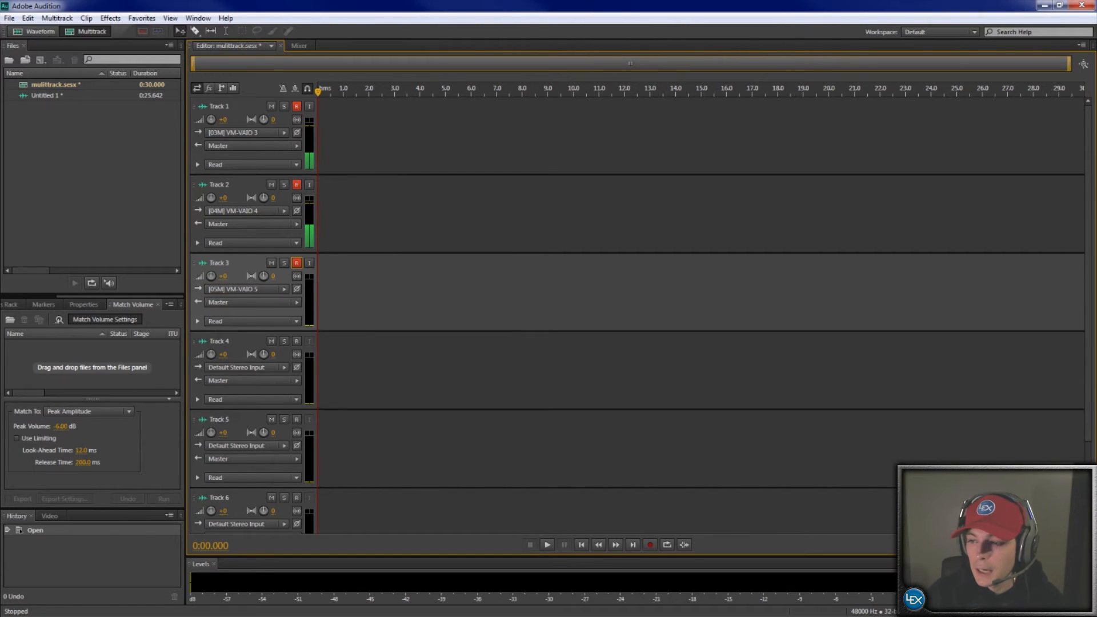
# Step: Check Track 3's signal with Skype's audio settings open, close them, and move Voicemeeter Banana clear of the Audition window
pyautogui.hotkey('alt', 'Tab')
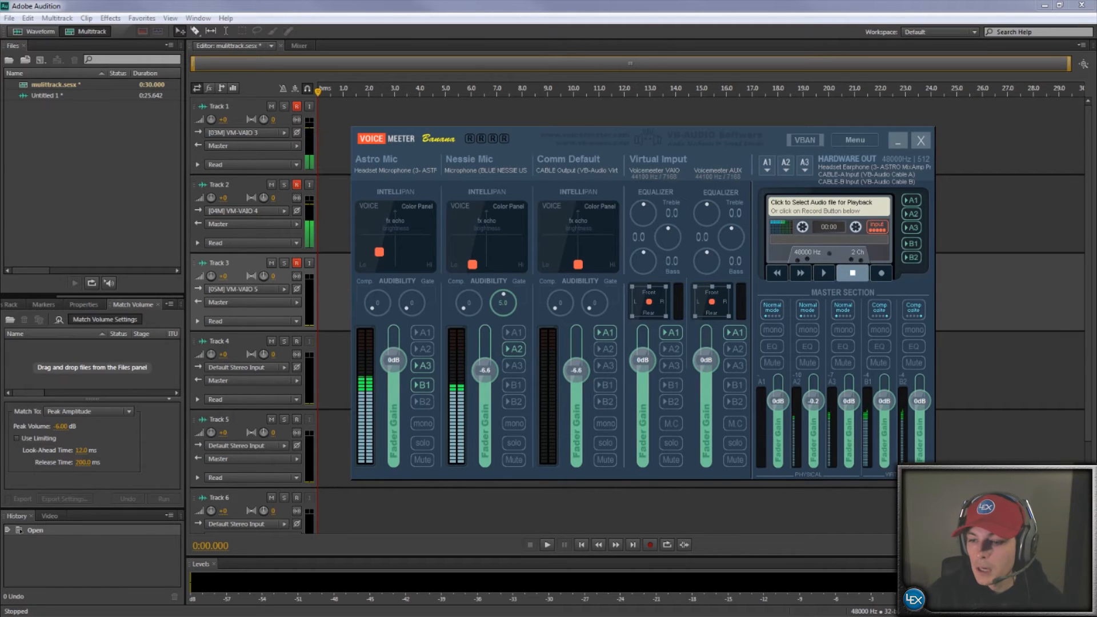
pyautogui.hotkey('alt', 'Tab')
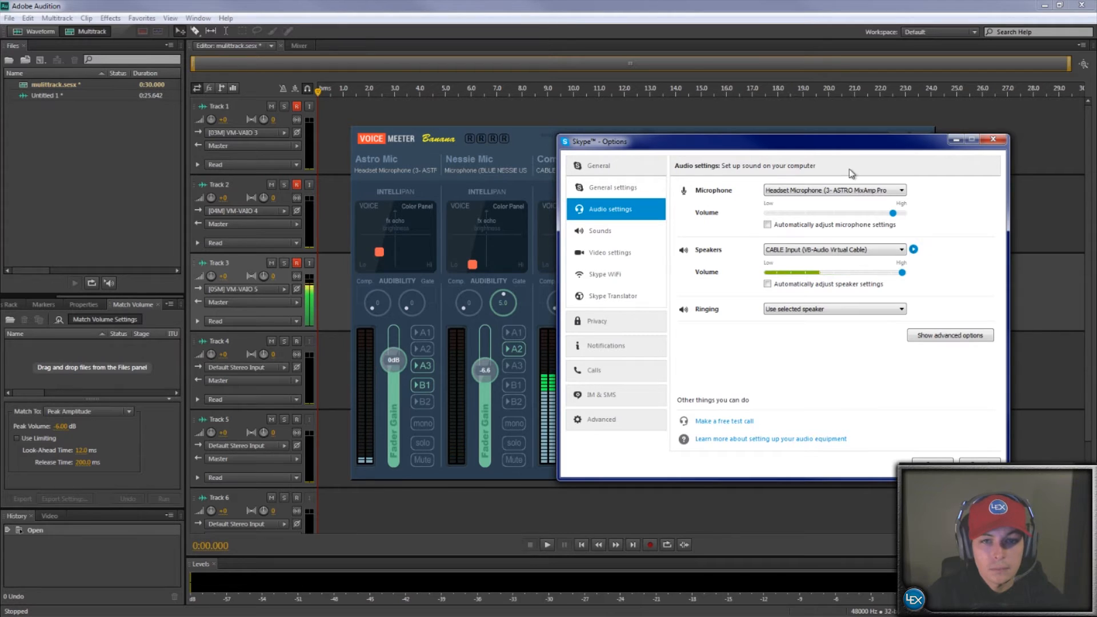
pyautogui.moveTo(817, 144); pyautogui.dragTo(884, 146)
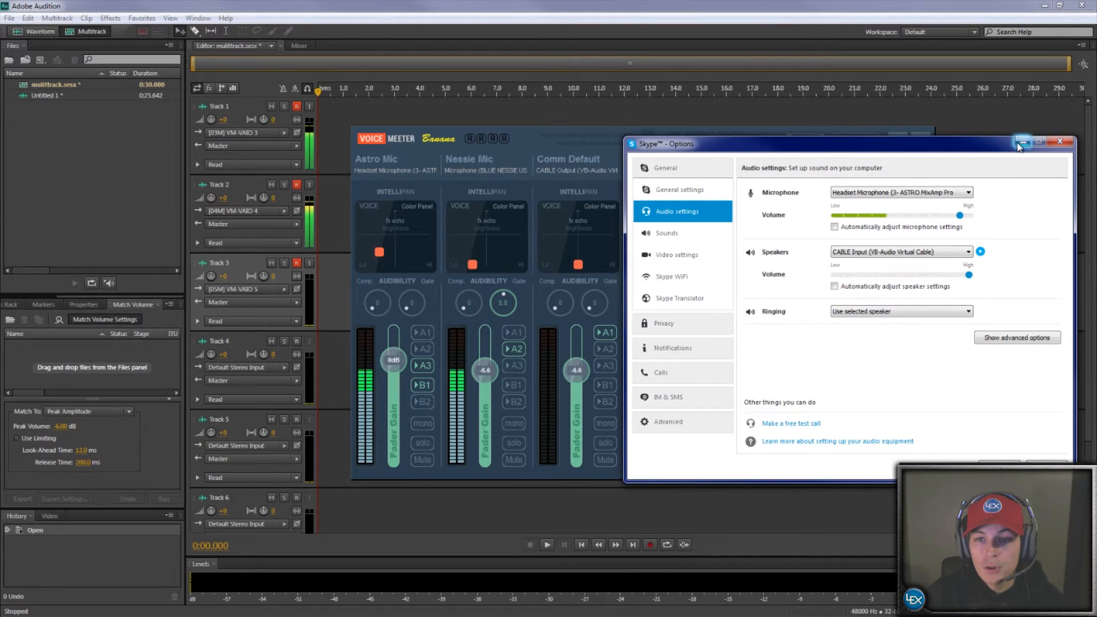
pyautogui.click(1061, 142)
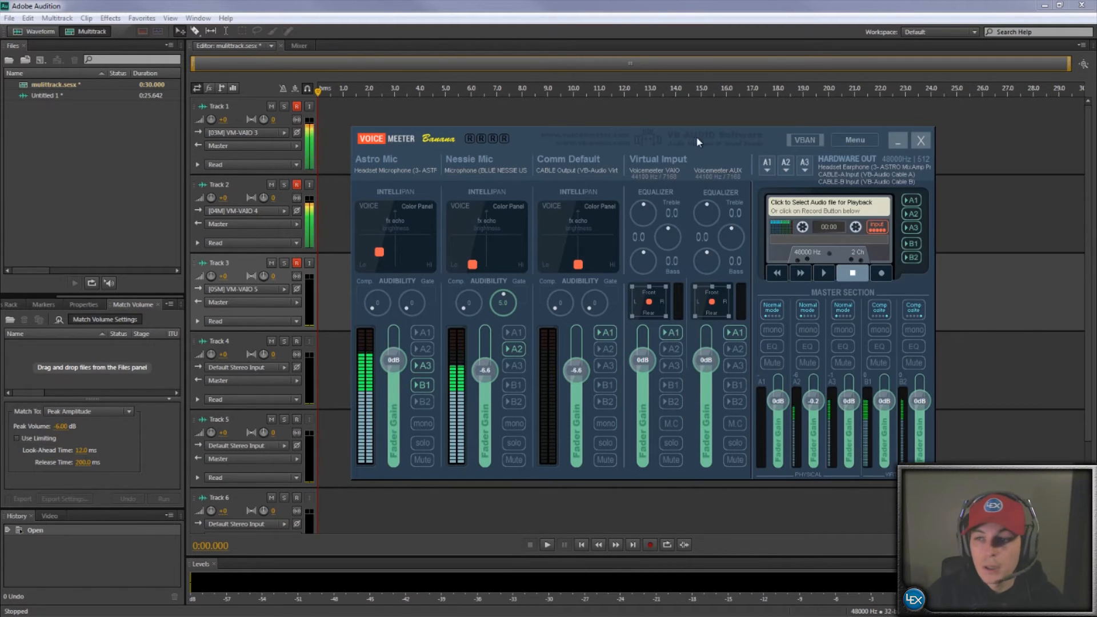
pyautogui.moveTo(695, 136); pyautogui.dragTo(0, 136)
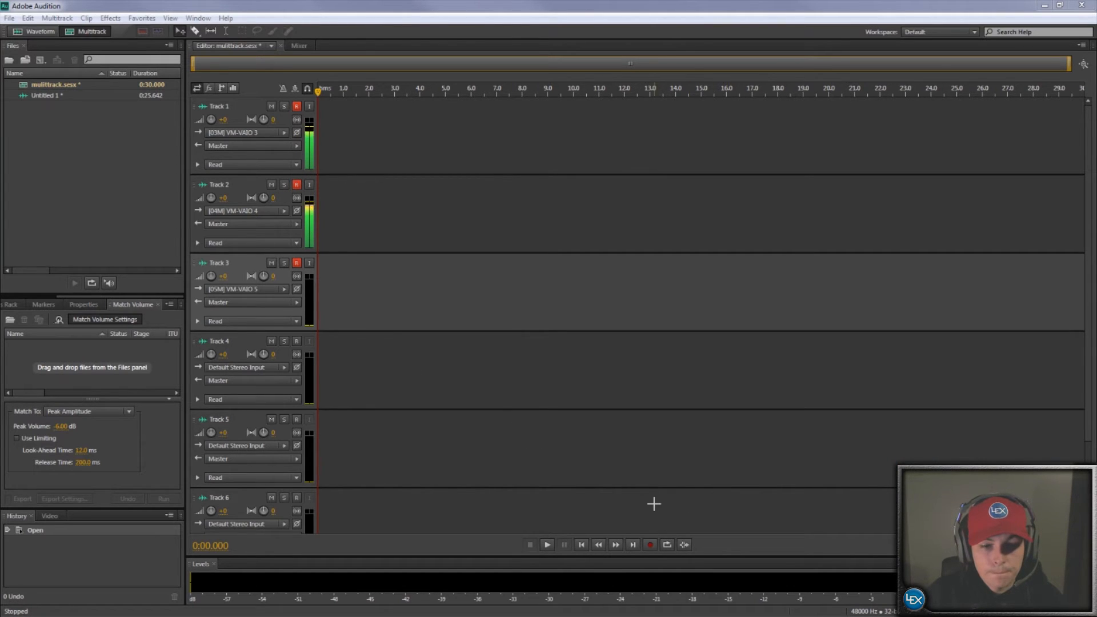
# Step: Record a test take of about 23 seconds on Tracks 1 to 3 and bring the Voicemeeter Banana window back into view
pyautogui.click(649, 545)
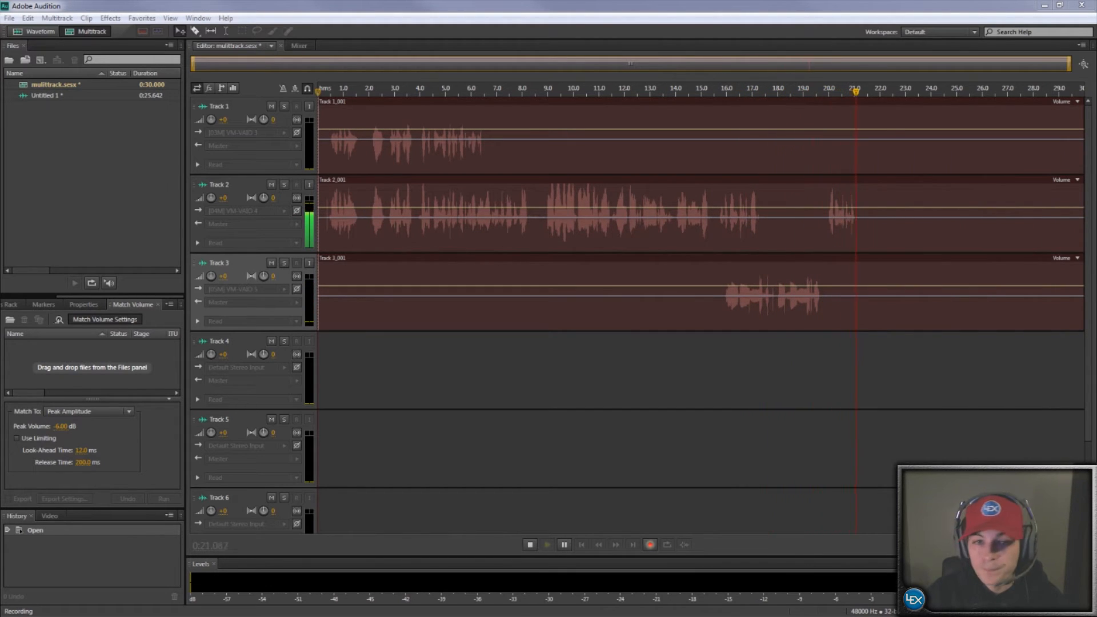
pyautogui.click(530, 546)
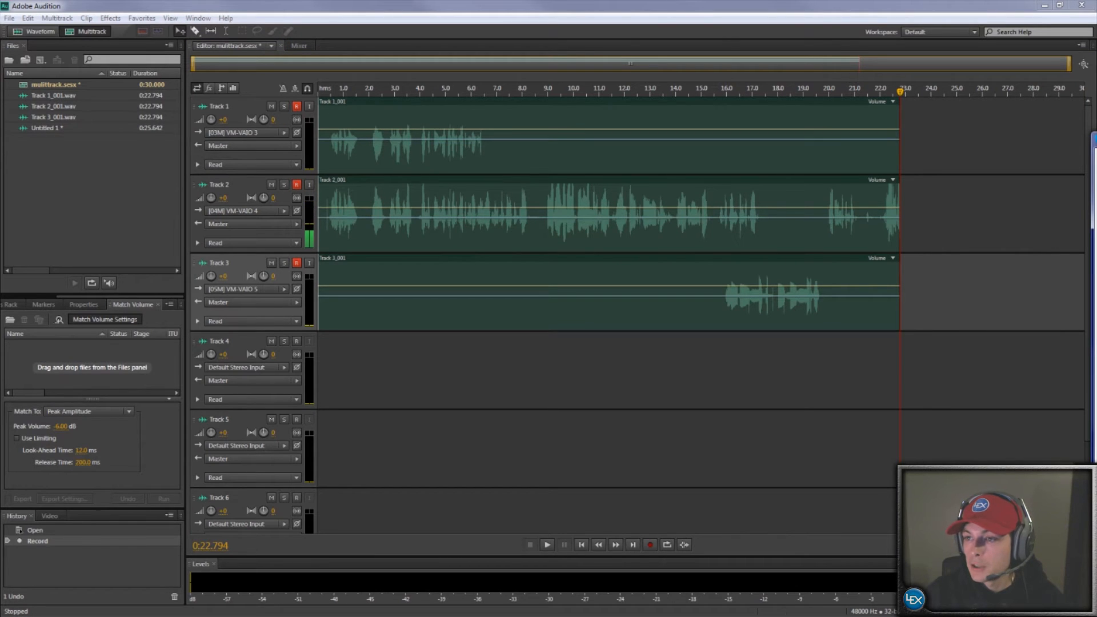
pyautogui.moveTo(1096, 115); pyautogui.dragTo(651, 139)
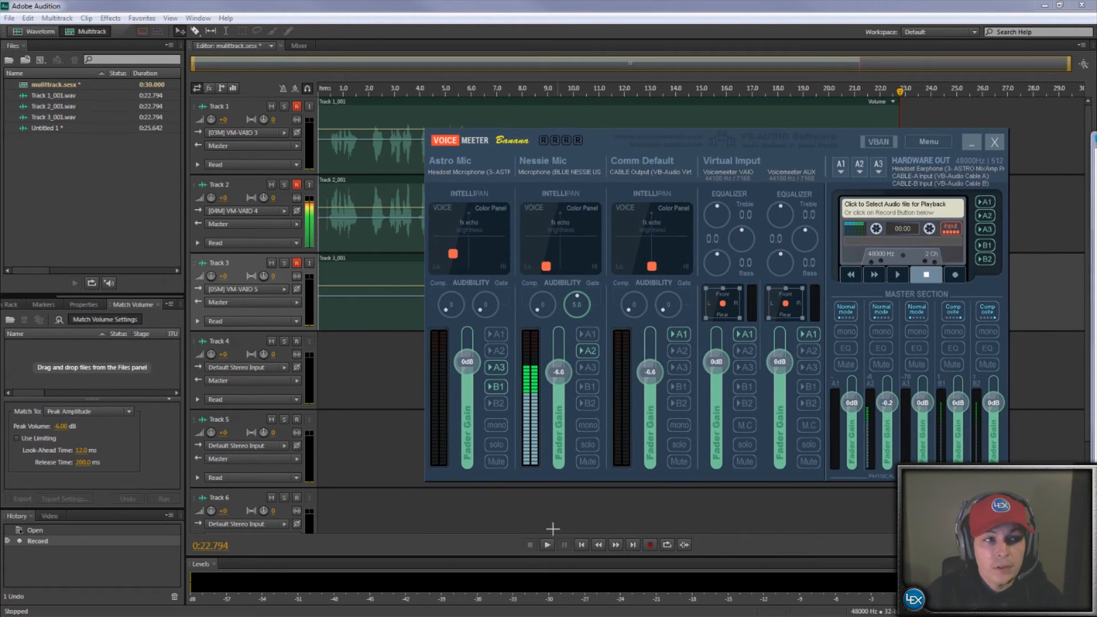
# Step: Review the device class and device in Audition's Audio Hardware preferences and accept the dialog
pyautogui.click(27, 18)
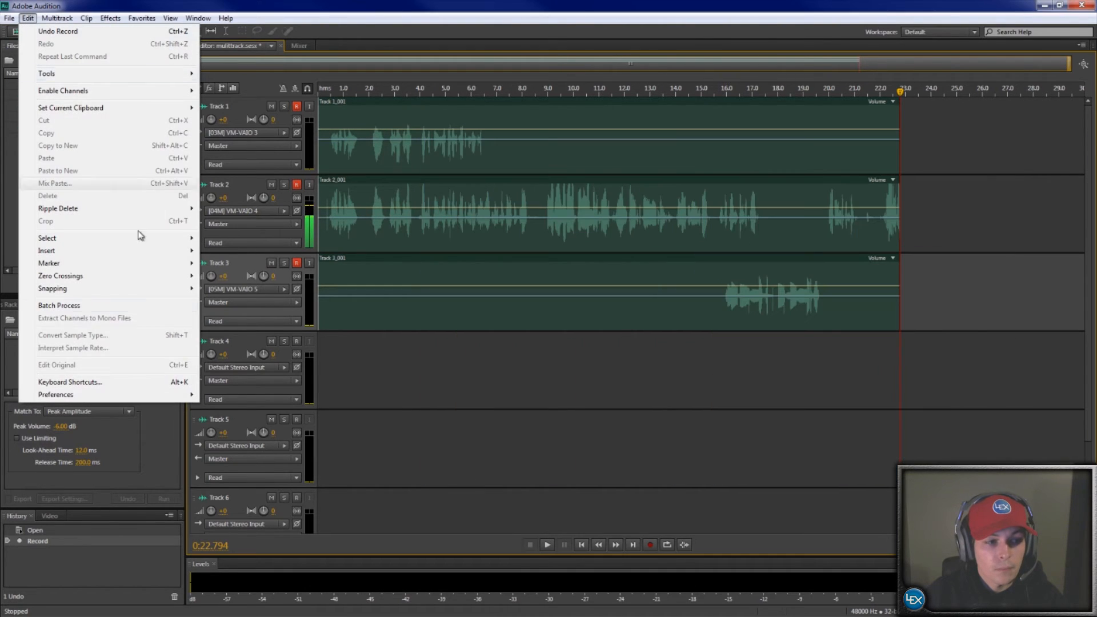
pyautogui.moveTo(147, 394)
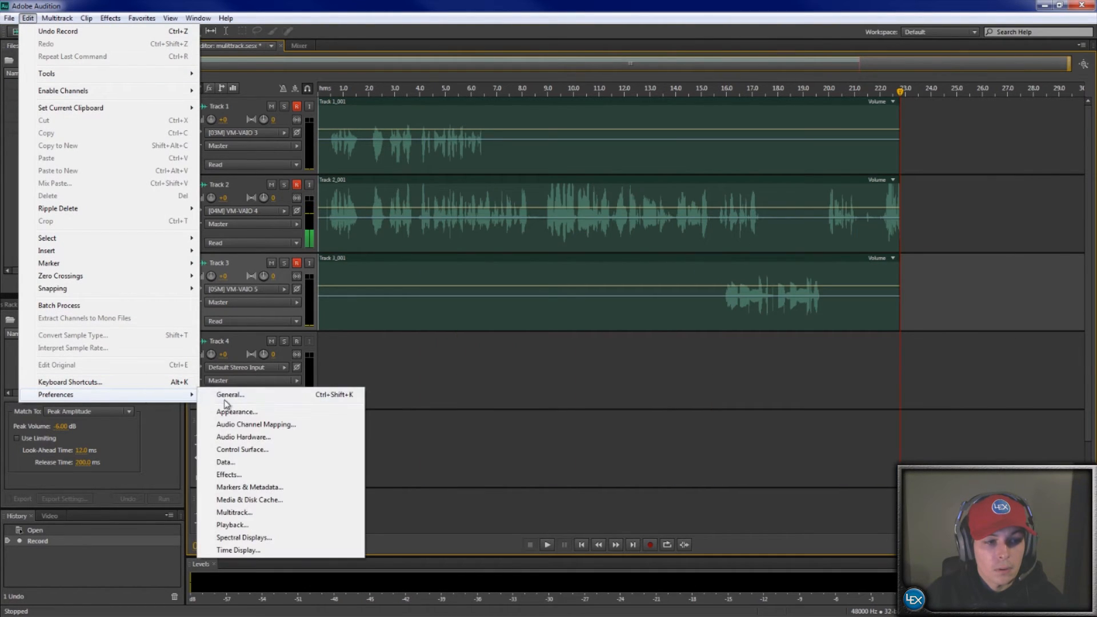
pyautogui.click(273, 438)
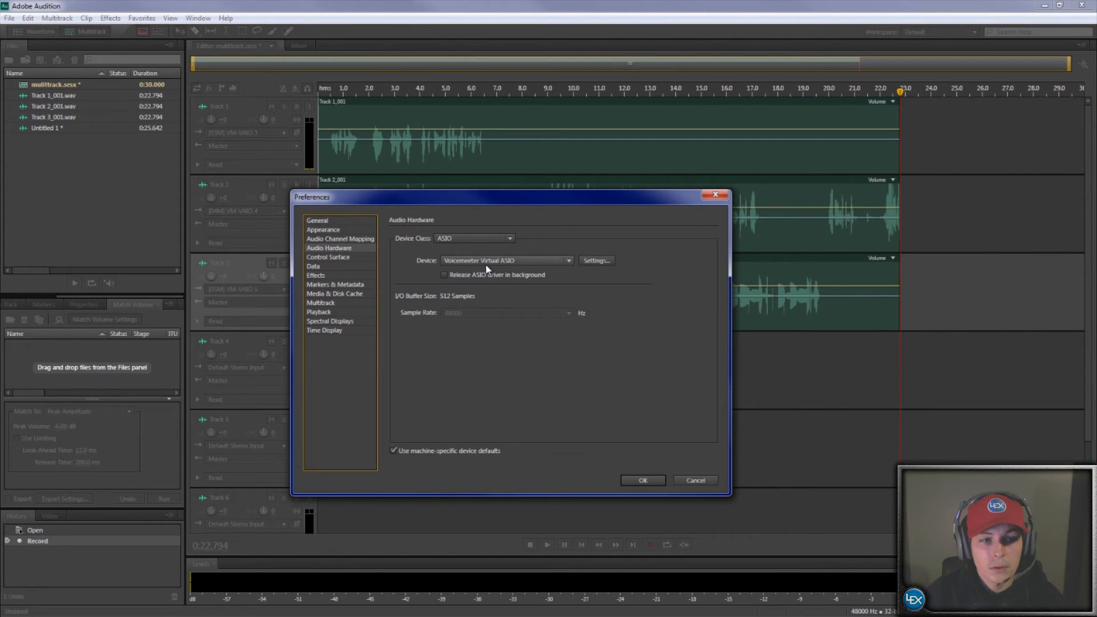
pyautogui.click(643, 480)
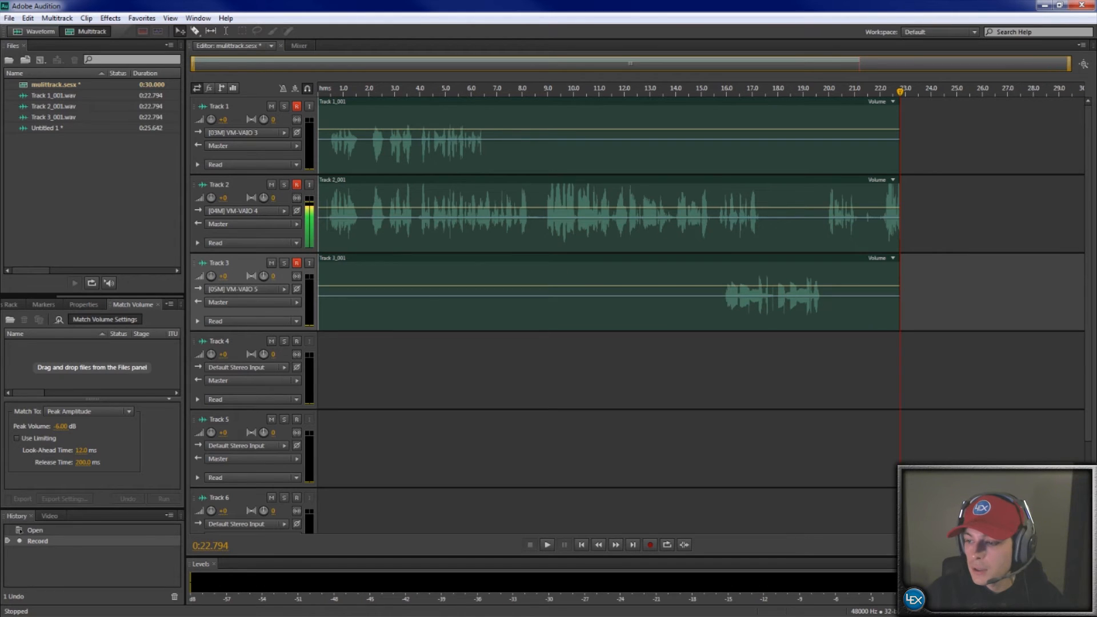
# Step: Return the playhead to the start of the session and play back the three recorded tracks
pyautogui.hotkey('alt', 'Tab')
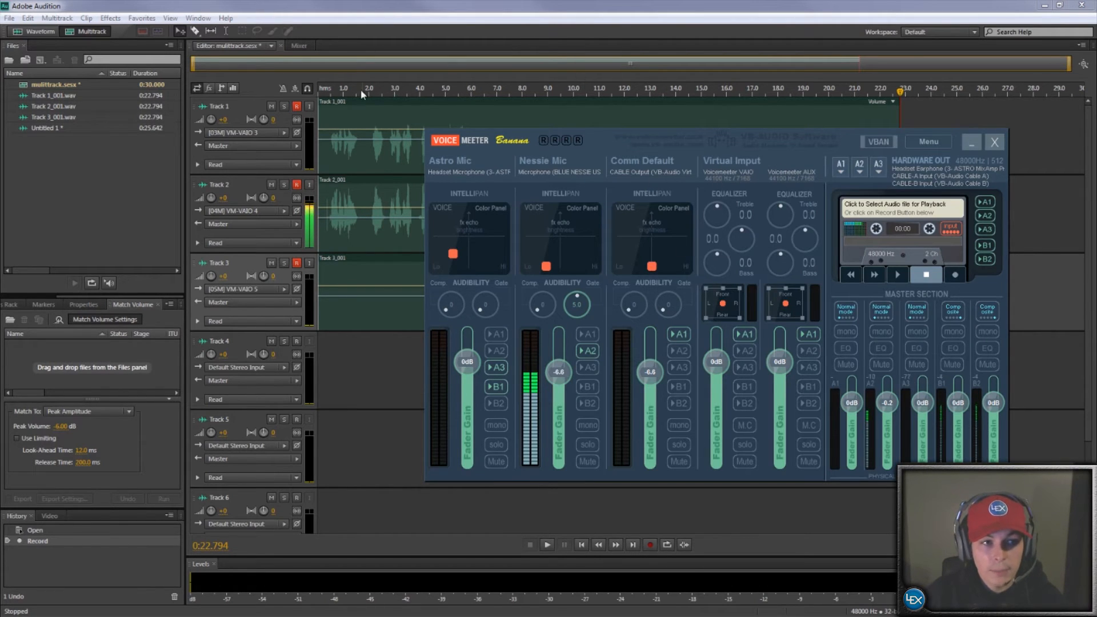
pyautogui.moveTo(360, 90); pyautogui.dragTo(189, 97)
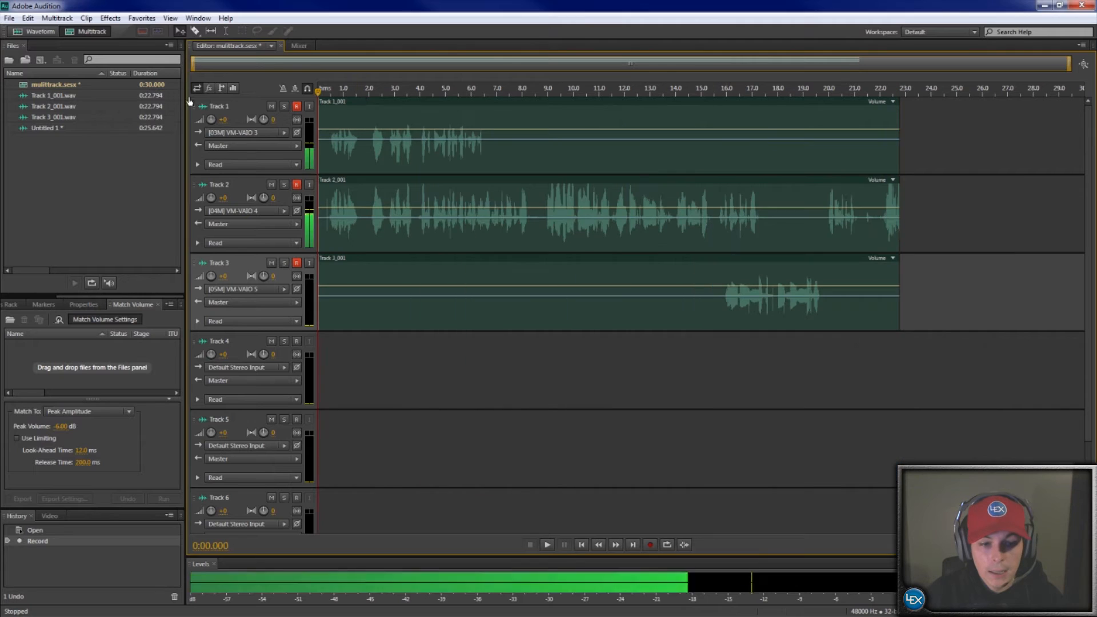
pyautogui.click(548, 544)
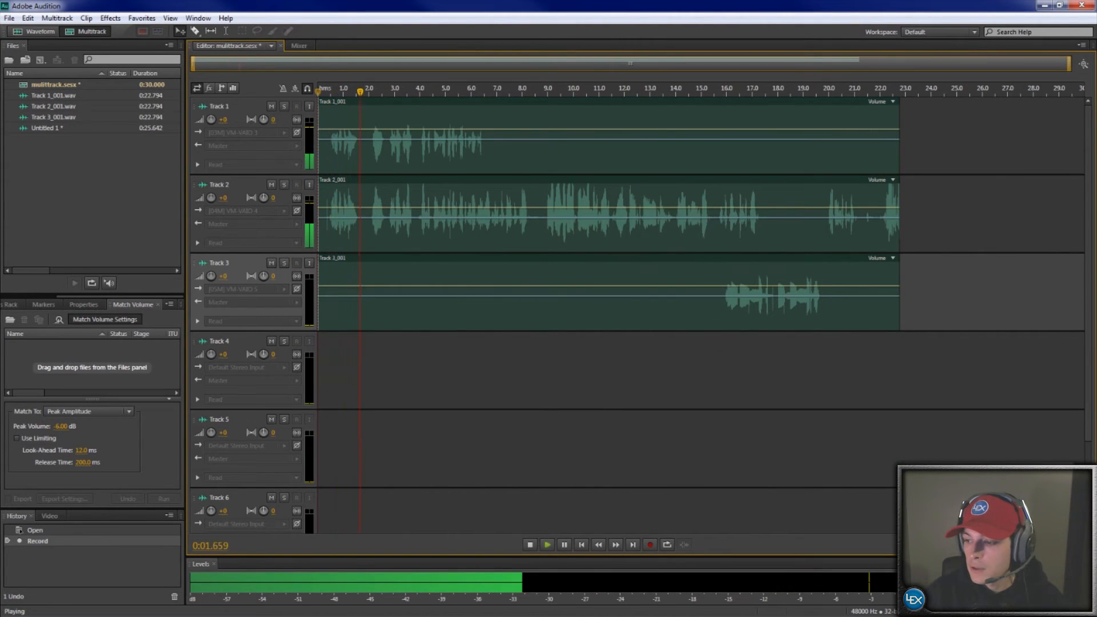
# Step: Switch the Voicemeeter VAIO virtual input's A1 output off and back on in Voicemeeter Banana during playback
pyautogui.hotkey('alt', 'Tab')
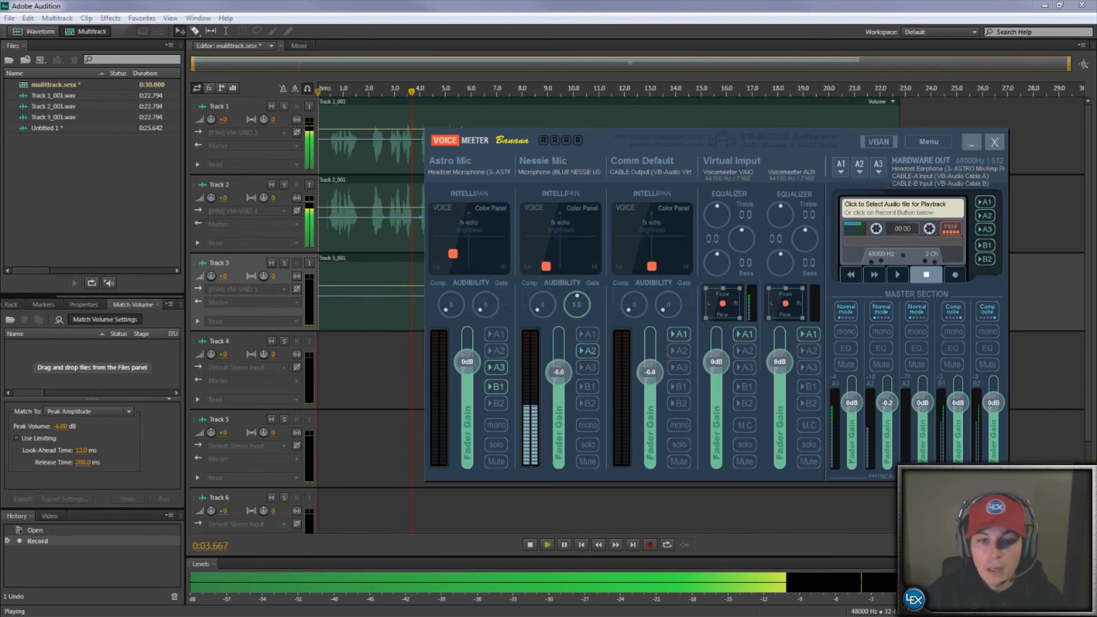
pyautogui.click(746, 333)
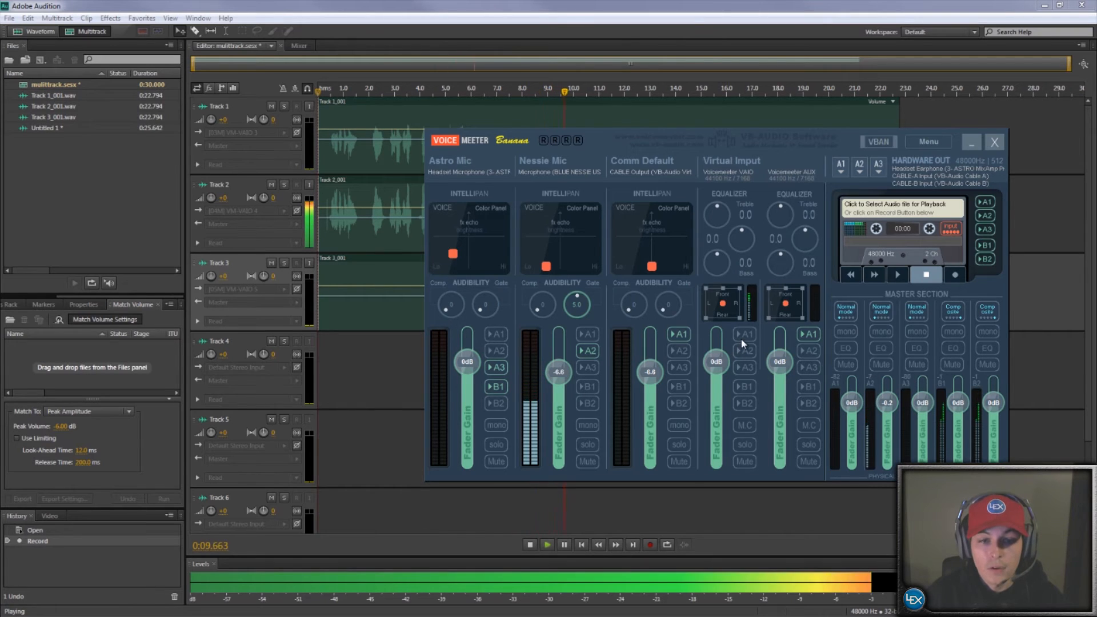
pyautogui.click(746, 335)
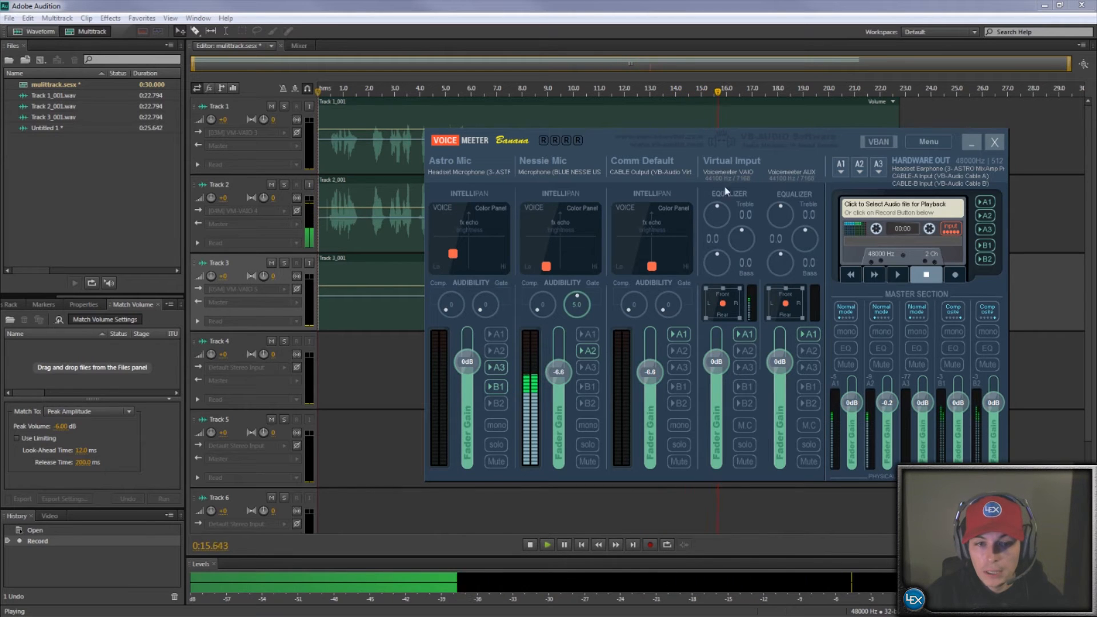
# Step: Stop the playback and open the folder E:\VoiceMeeter\mulittrack\mulittrack_Recorded in Windows Explorer
pyautogui.click(530, 547)
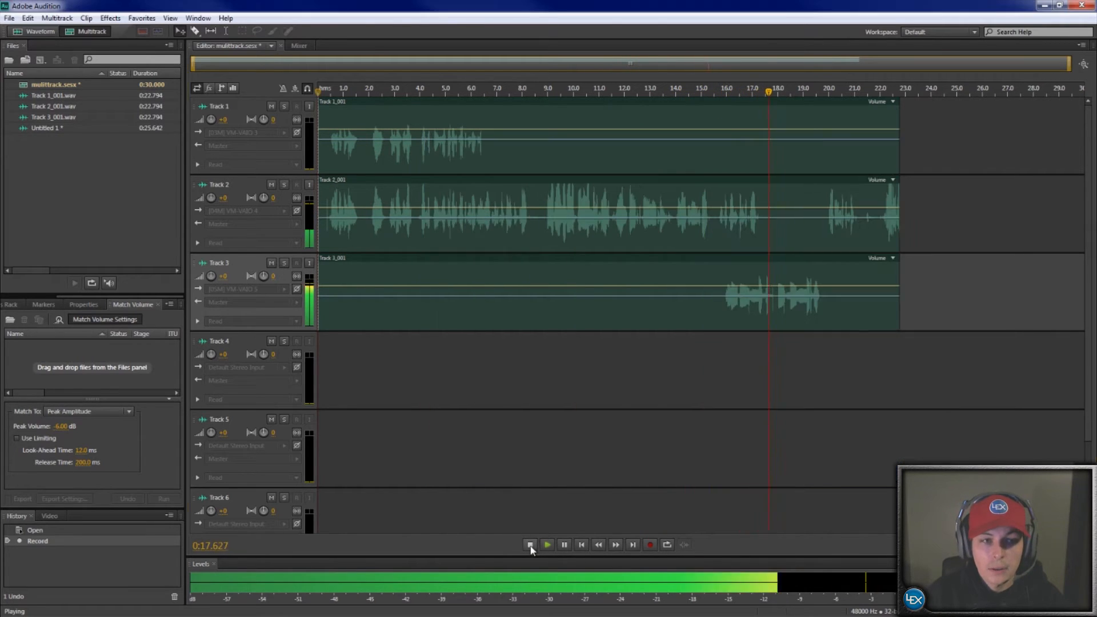
pyautogui.click(531, 545)
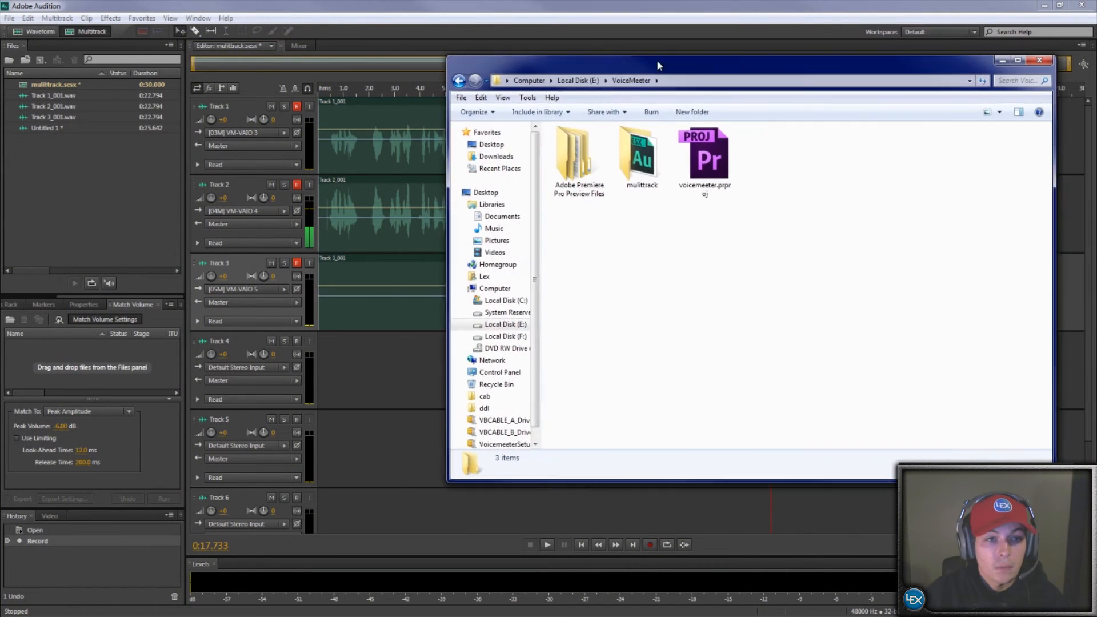
pyautogui.moveTo(657, 61); pyautogui.dragTo(608, 66)
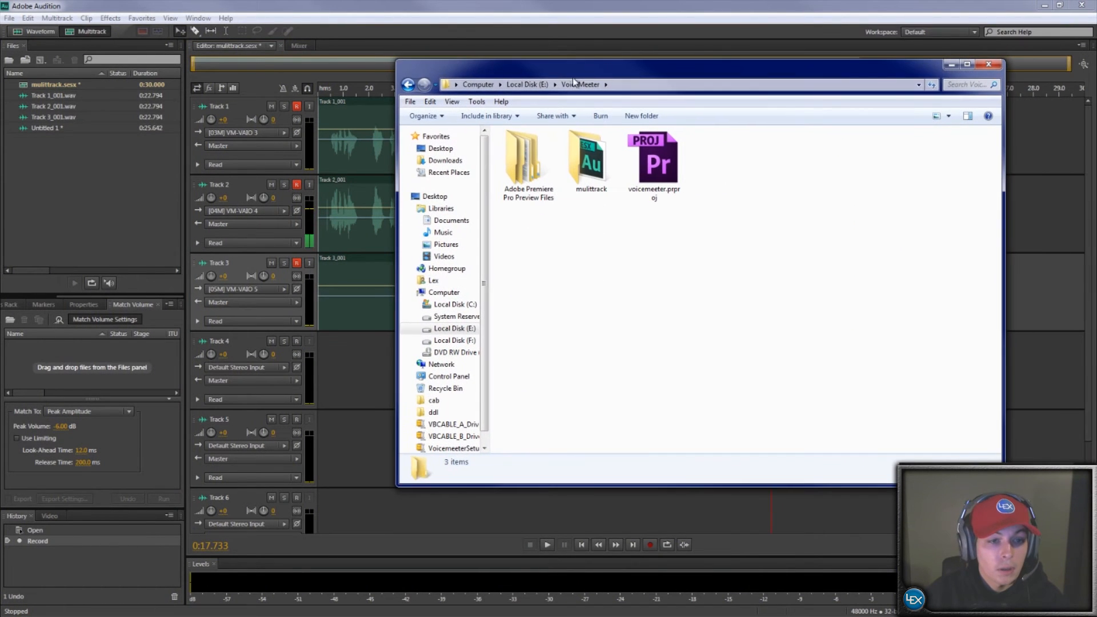
pyautogui.click(454, 328)
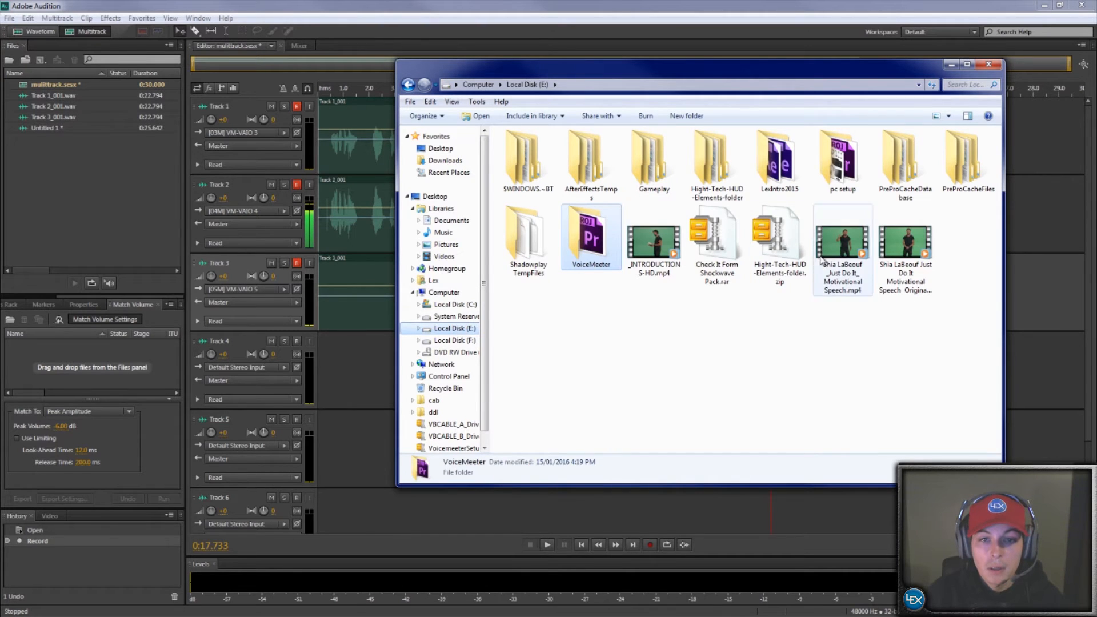
pyautogui.doubleClick(590, 239)
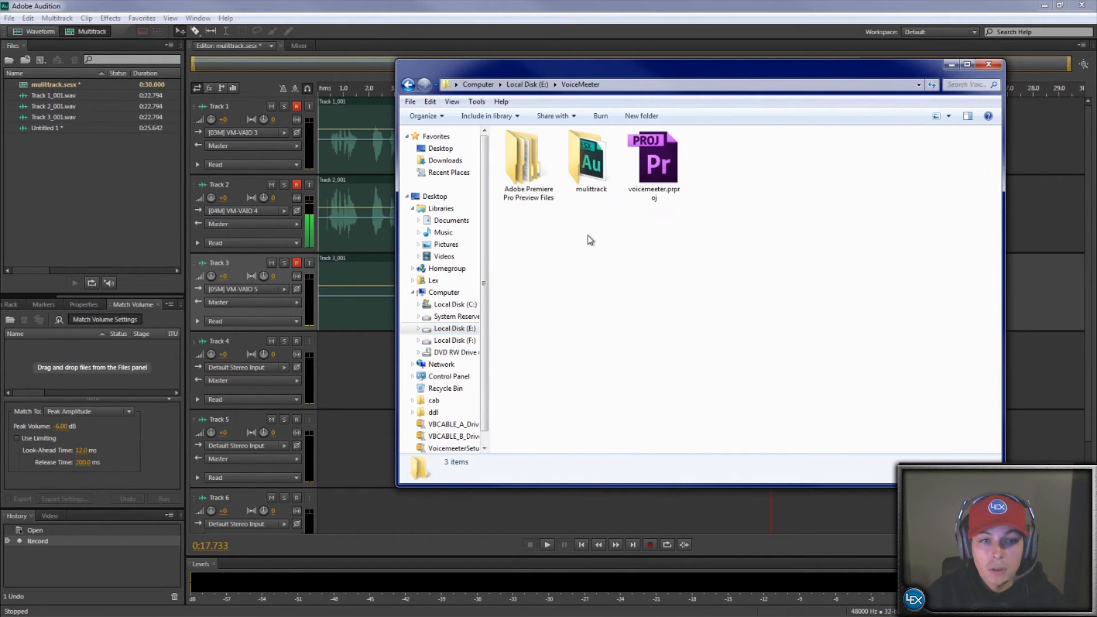
pyautogui.doubleClick(588, 161)
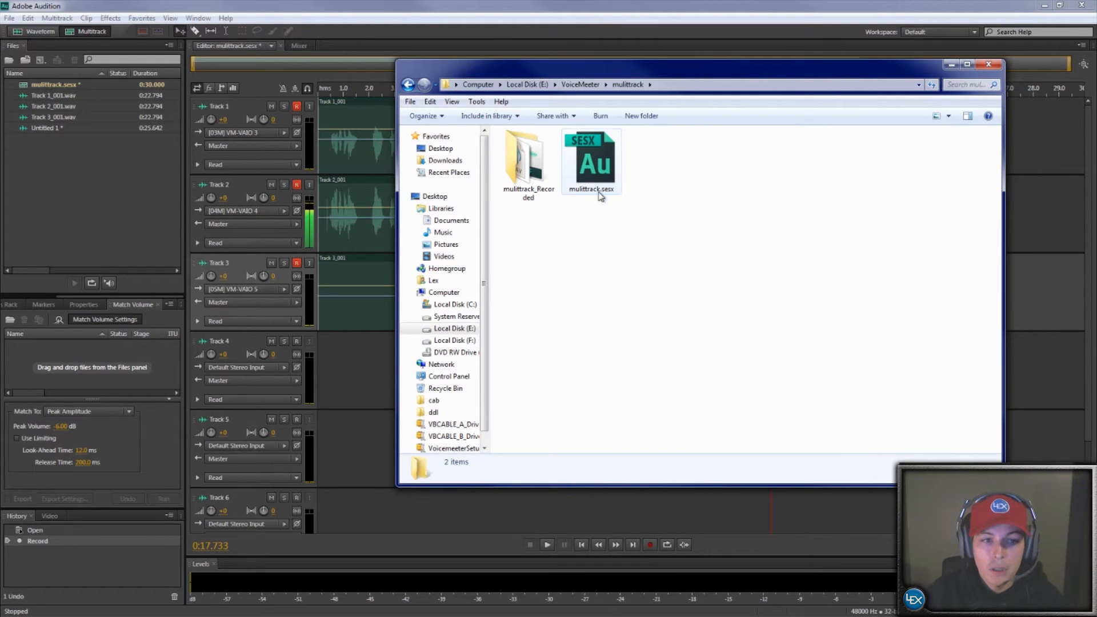
pyautogui.doubleClick(526, 157)
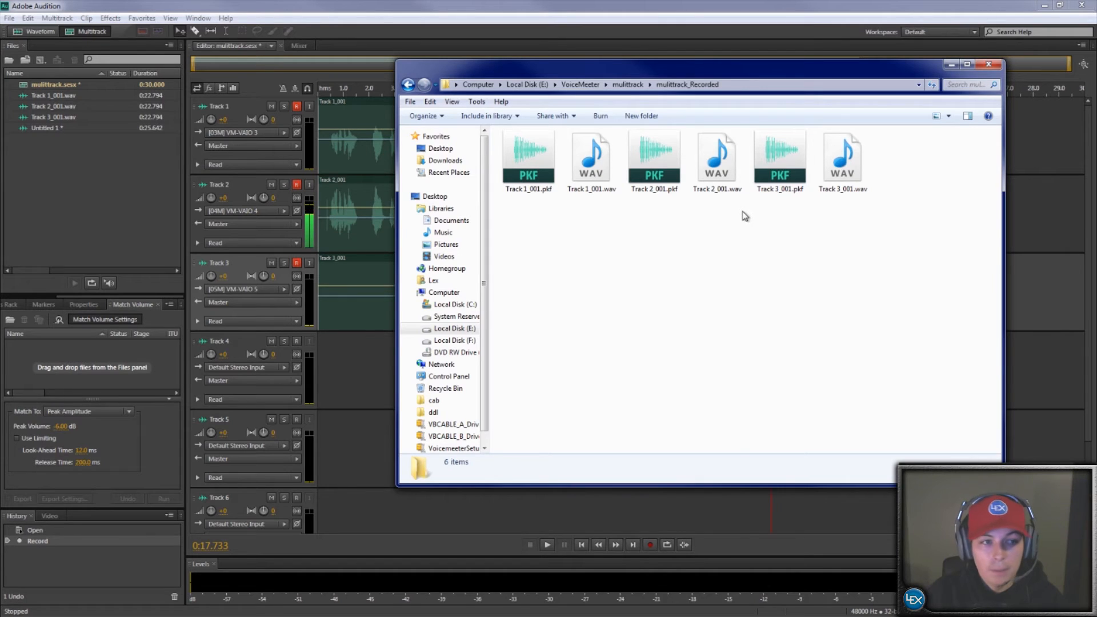
# Step: Record a second take of about 13 seconds on Tracks 1 to 3 and move the Explorer window out of the way
pyautogui.click(393, 393)
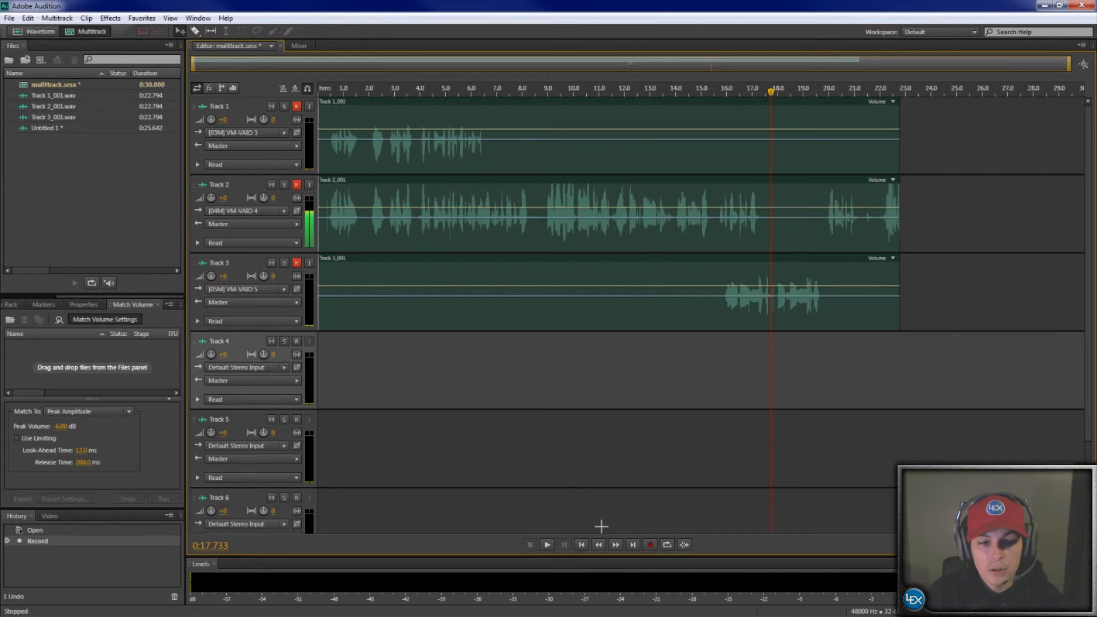
pyautogui.click(650, 545)
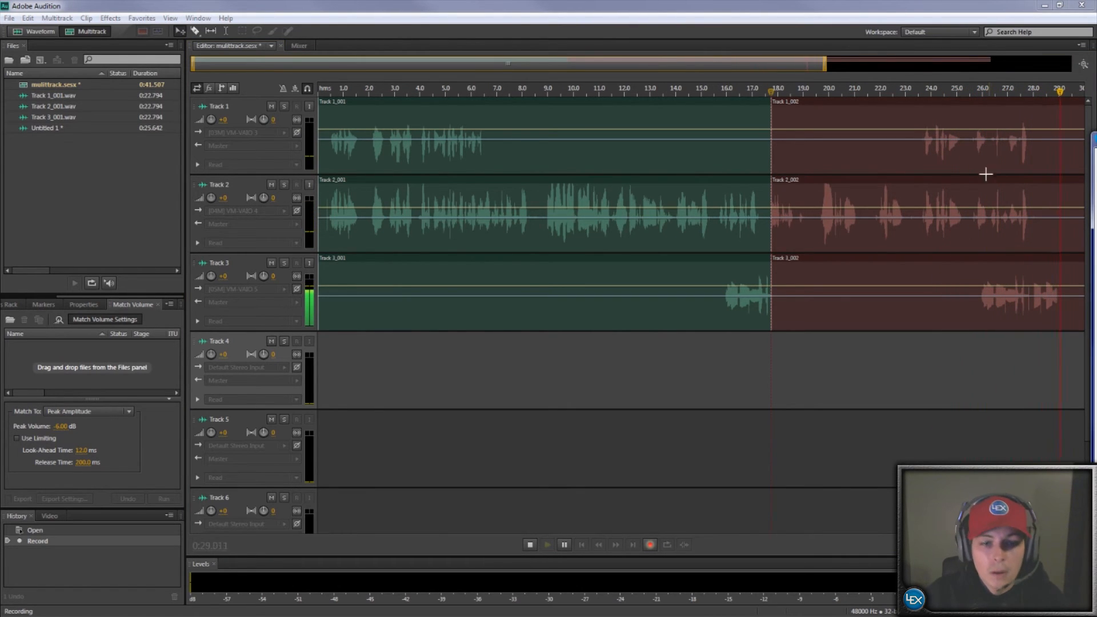
pyautogui.click(524, 545)
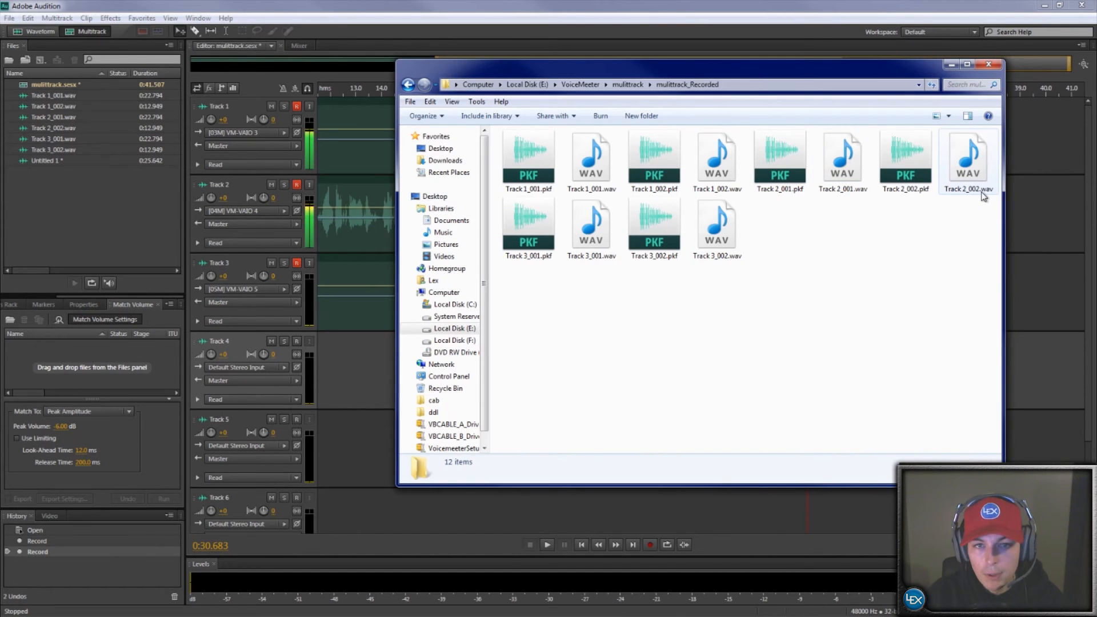
pyautogui.moveTo(779, 69); pyautogui.dragTo(1096, 37)
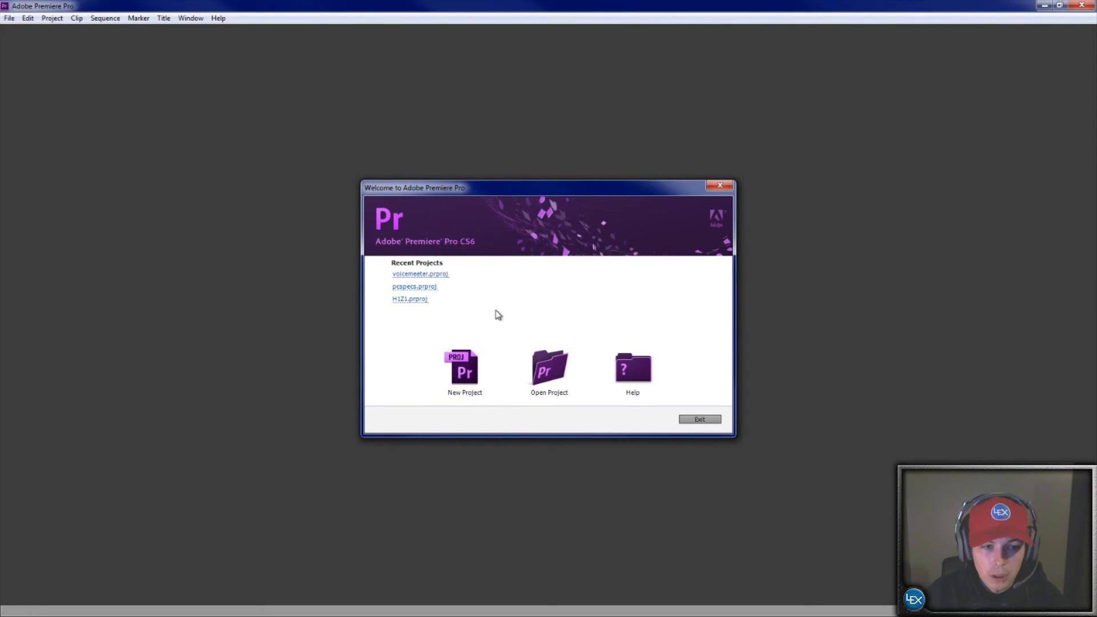
# Step: Start a new project in Adobe Premiere Pro with E:\VoiceMeeter as its location
pyautogui.click(468, 369)
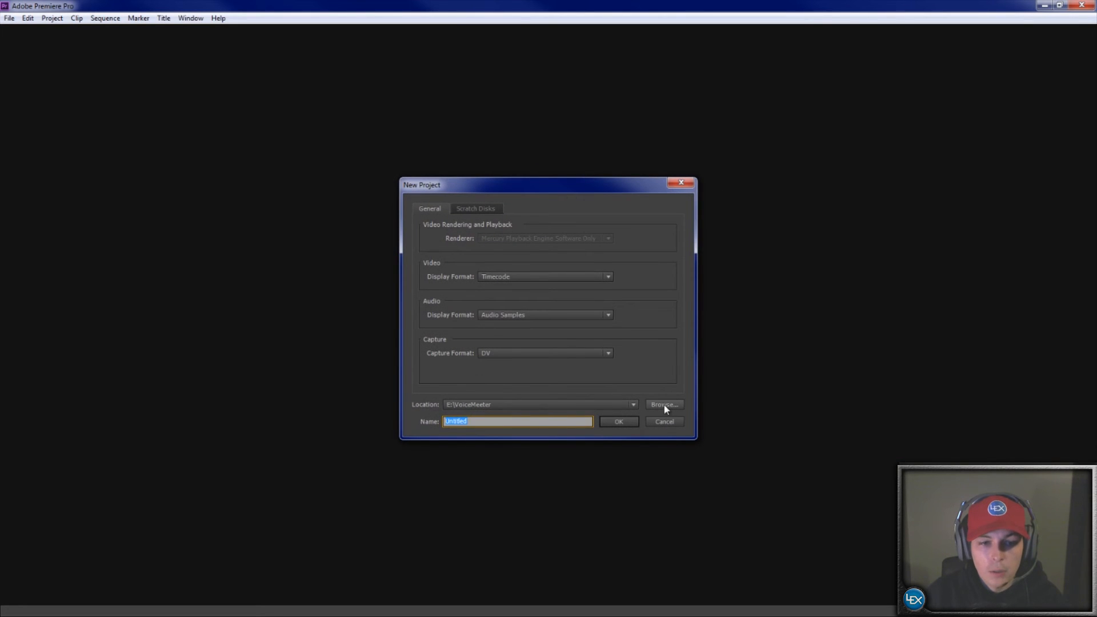
pyautogui.click(663, 404)
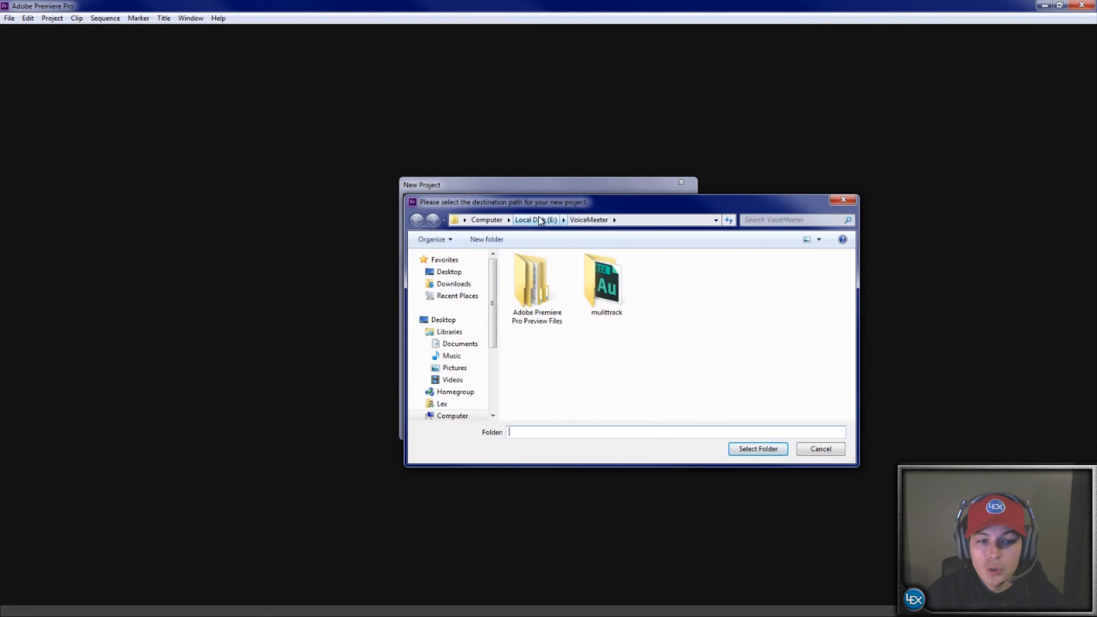
pyautogui.click(540, 220)
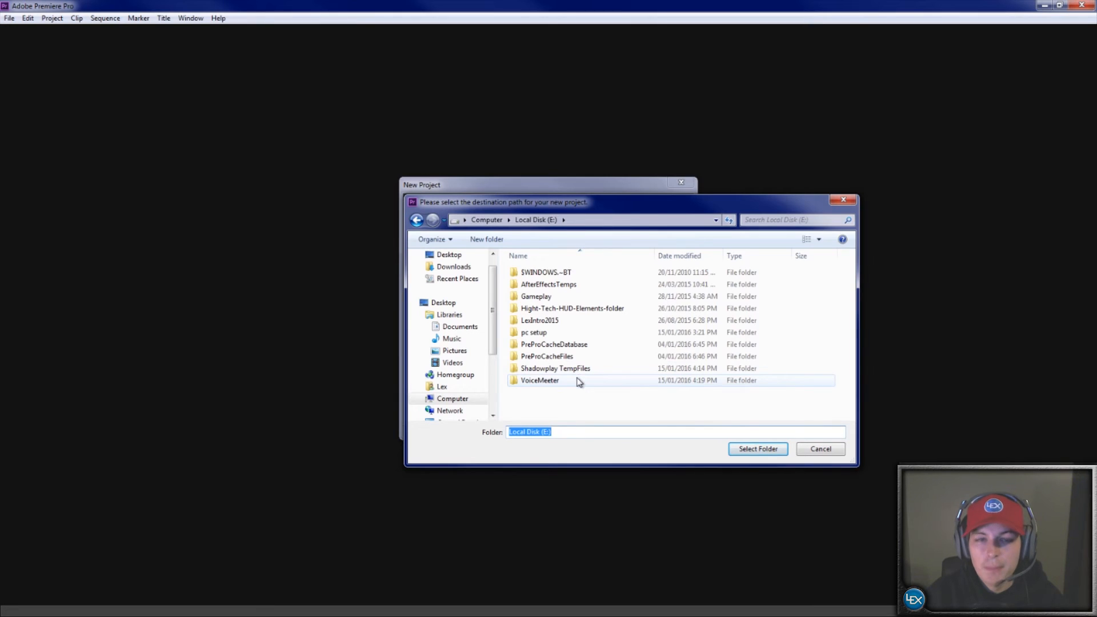
pyautogui.click(545, 382)
pyautogui.doubleClick(545, 383)
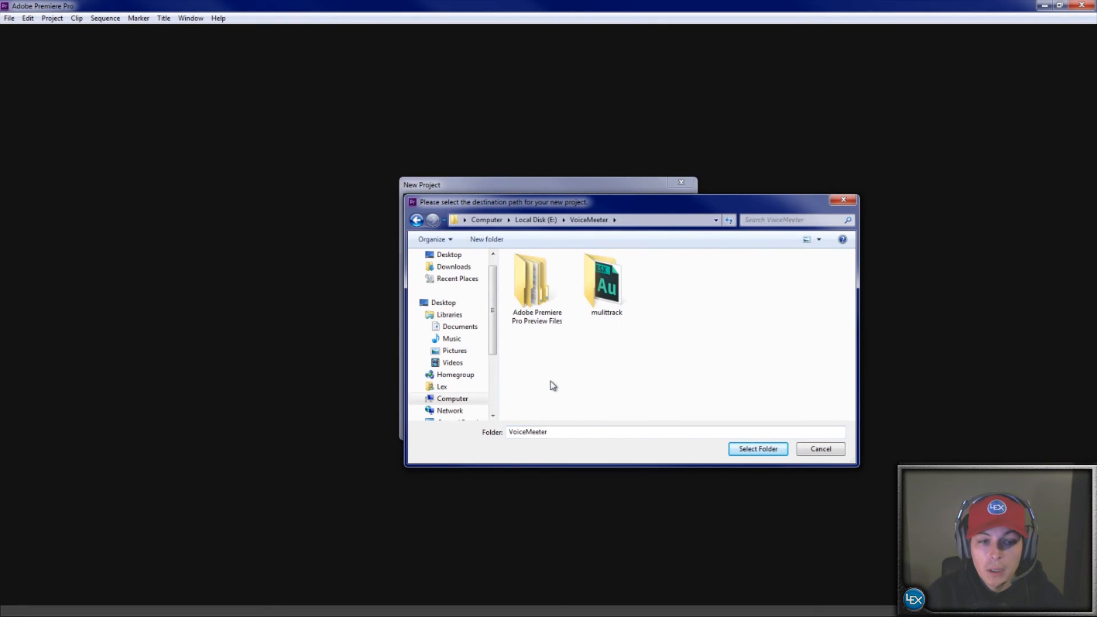
pyautogui.click(759, 449)
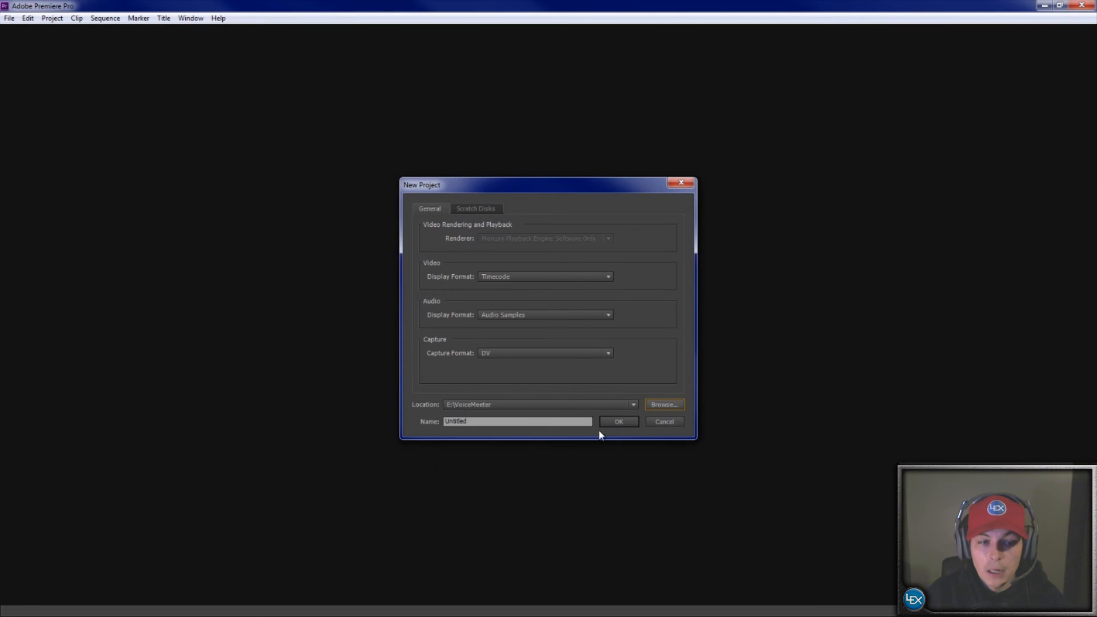
# Step: Name the project VmTest and create an AVCHD 1080p60 sequence named TEst
pyautogui.moveTo(512, 423); pyautogui.dragTo(403, 428)
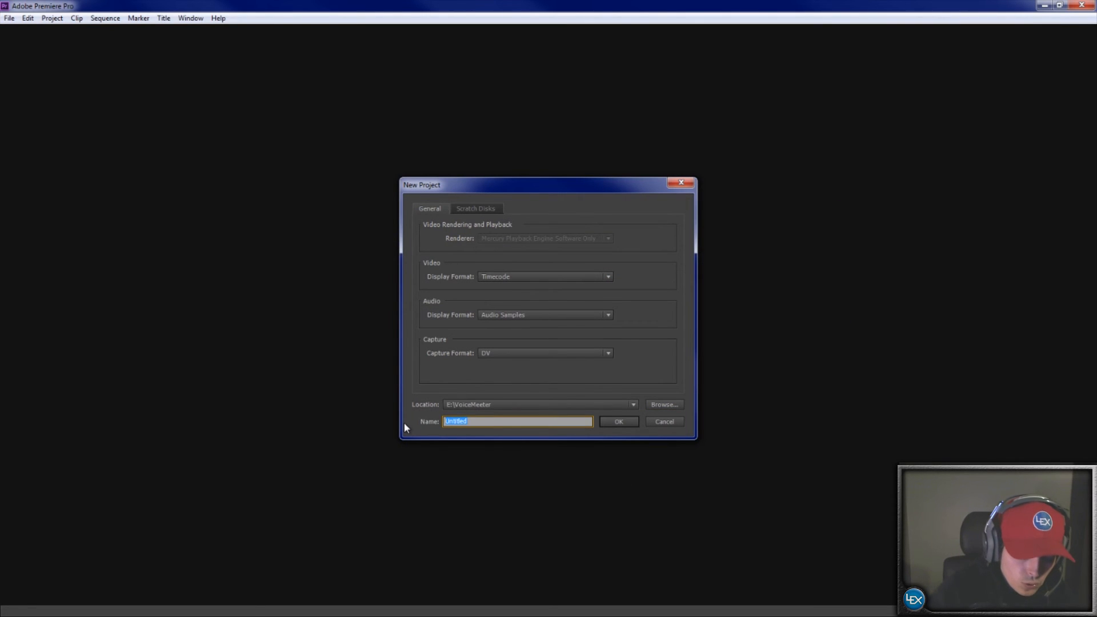
pyautogui.write('V')
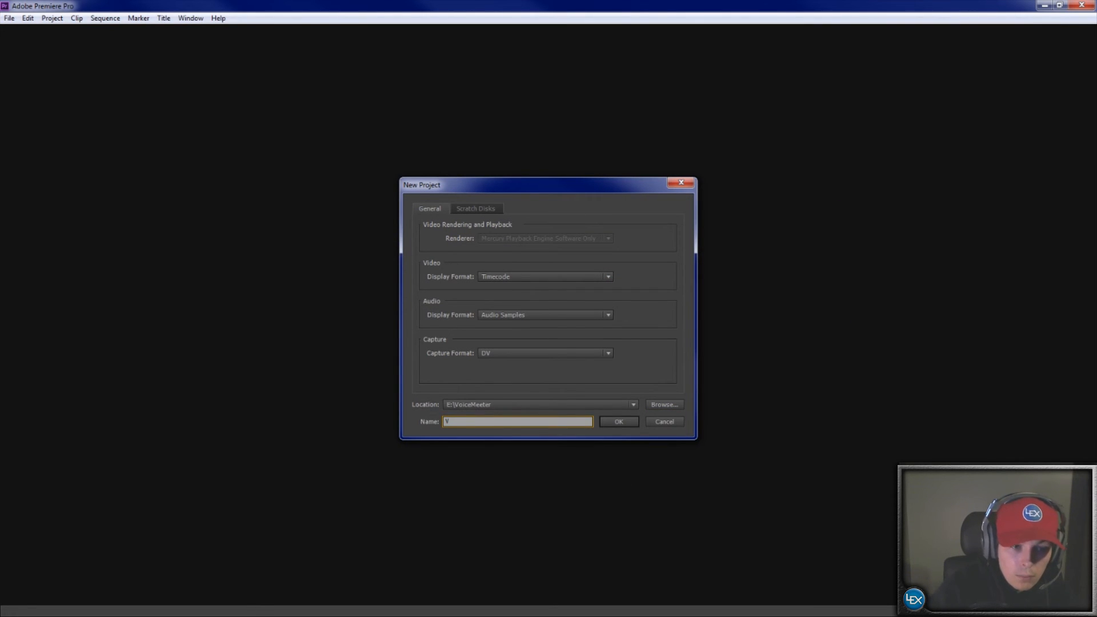
pyautogui.write('mTest')
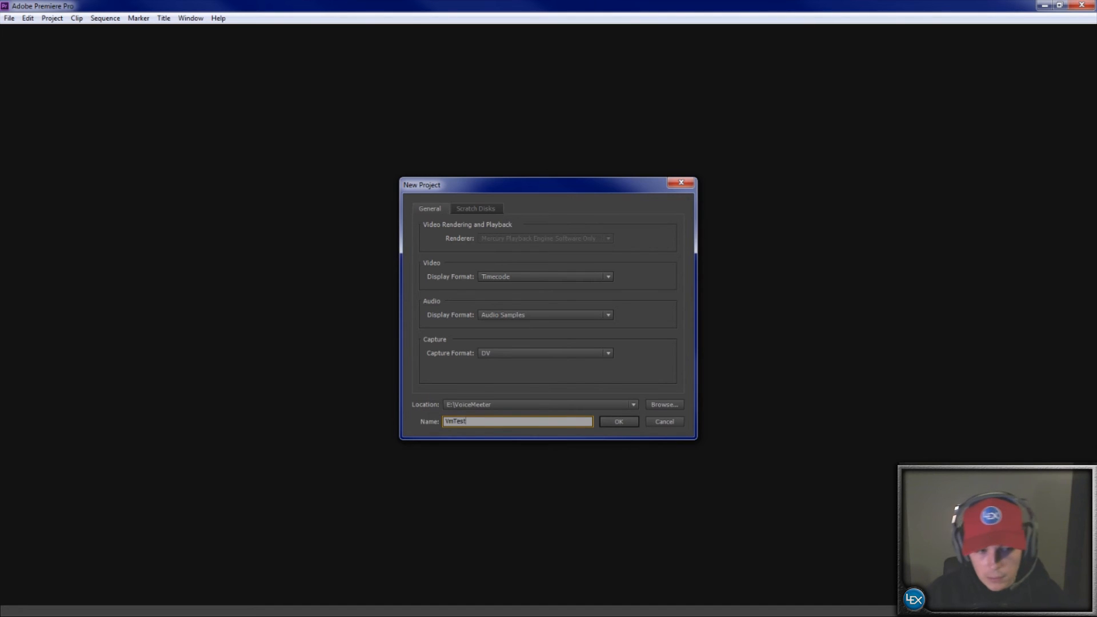
pyautogui.click(616, 423)
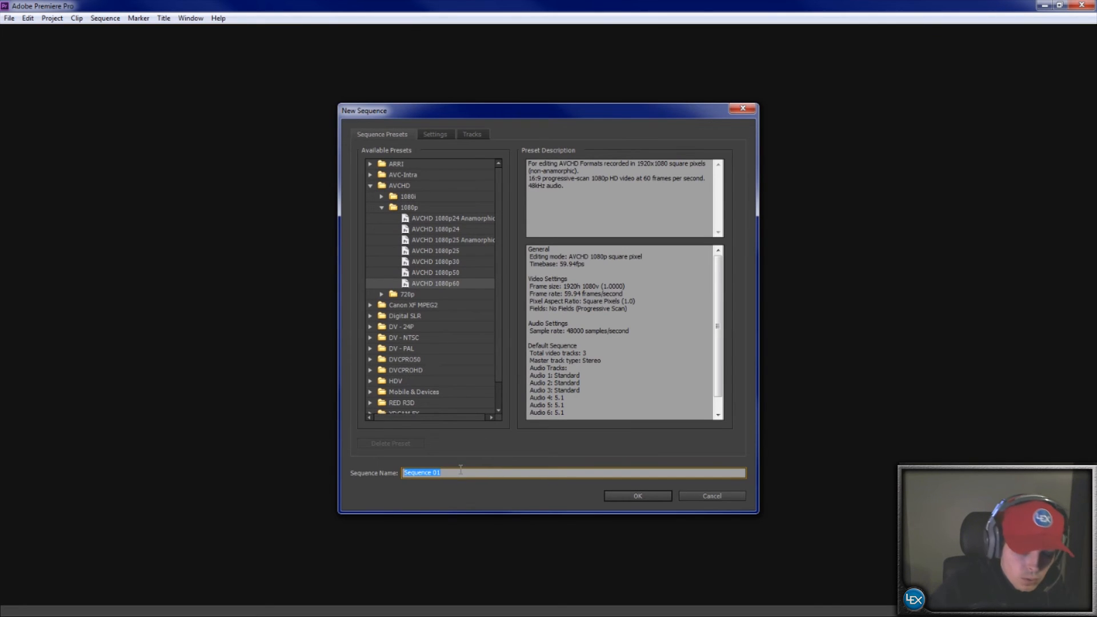
pyautogui.write('TE')
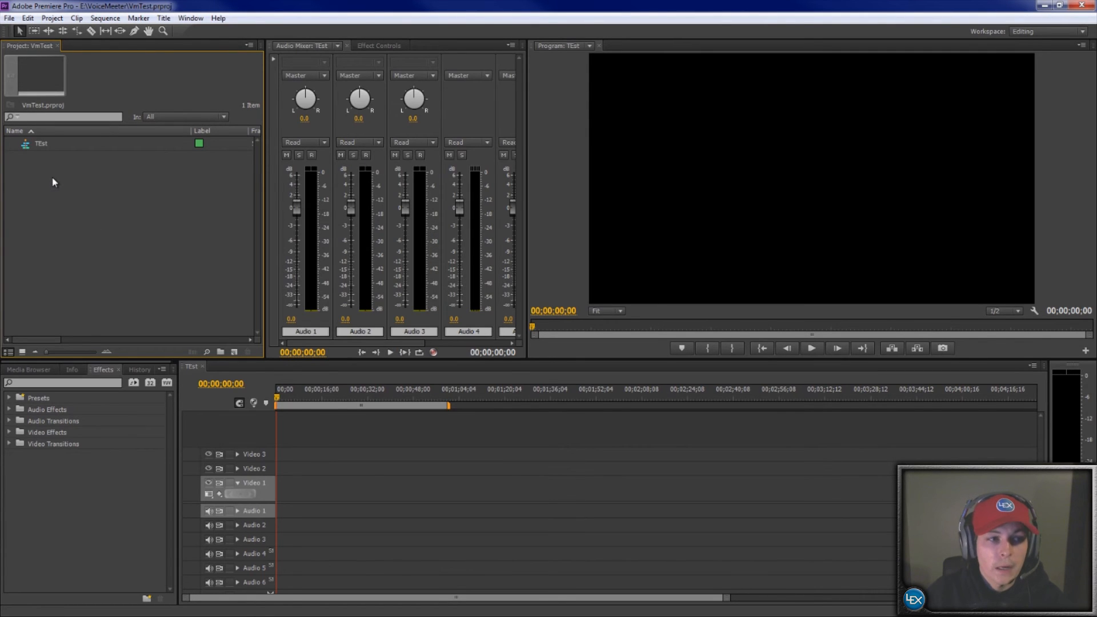
# Step: Begin a media import and select the mulittrack_Recorded folder inside mulittrack
pyautogui.doubleClick(86, 191)
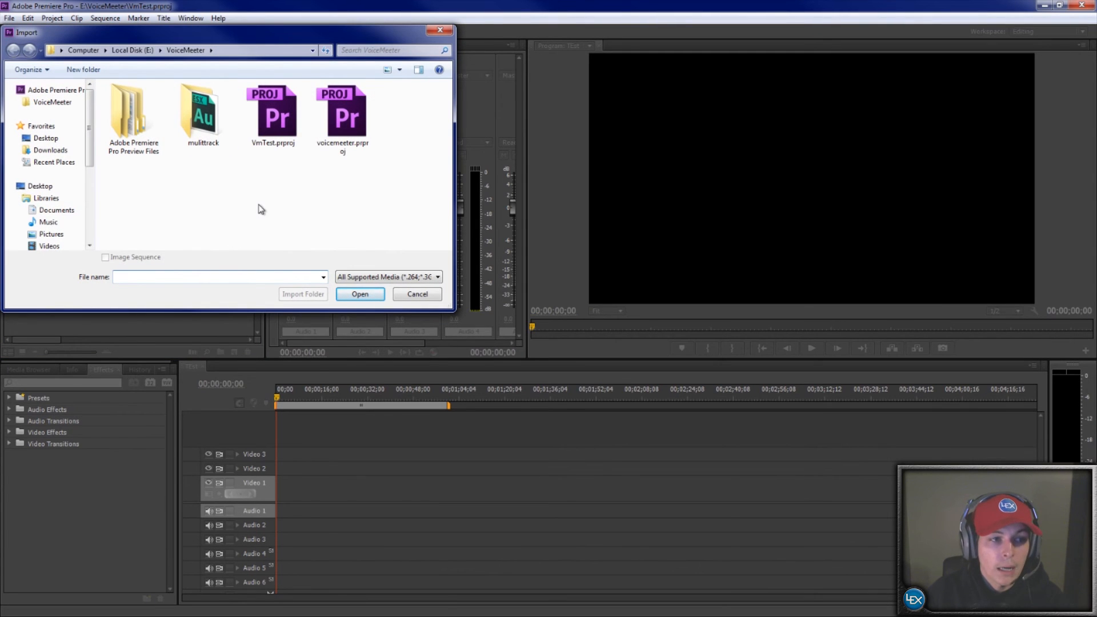
pyautogui.doubleClick(196, 117)
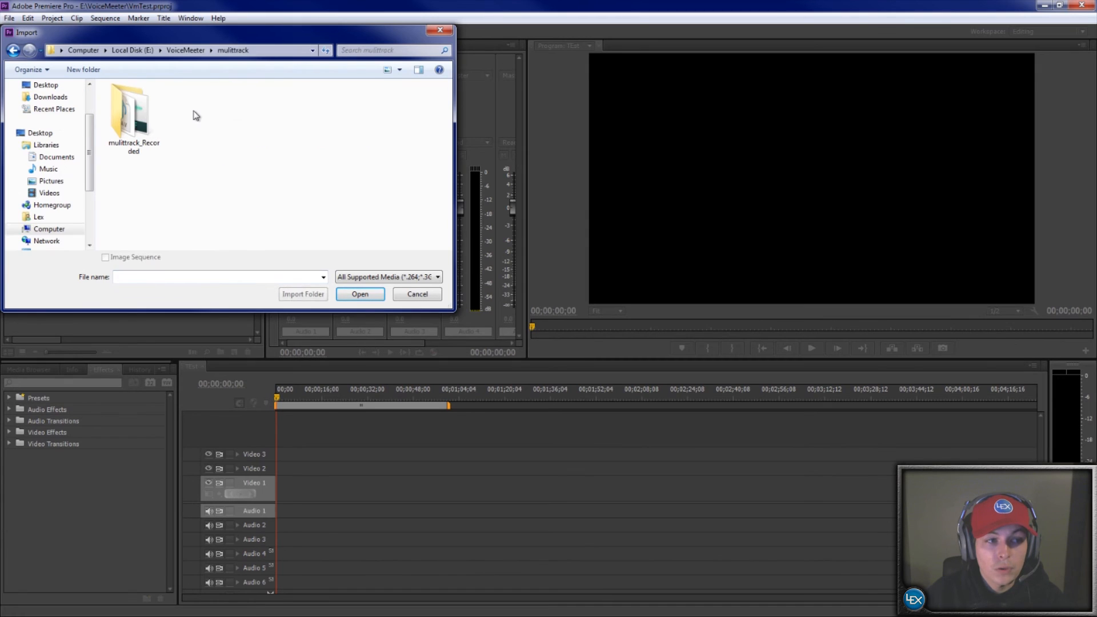
pyautogui.click(128, 114)
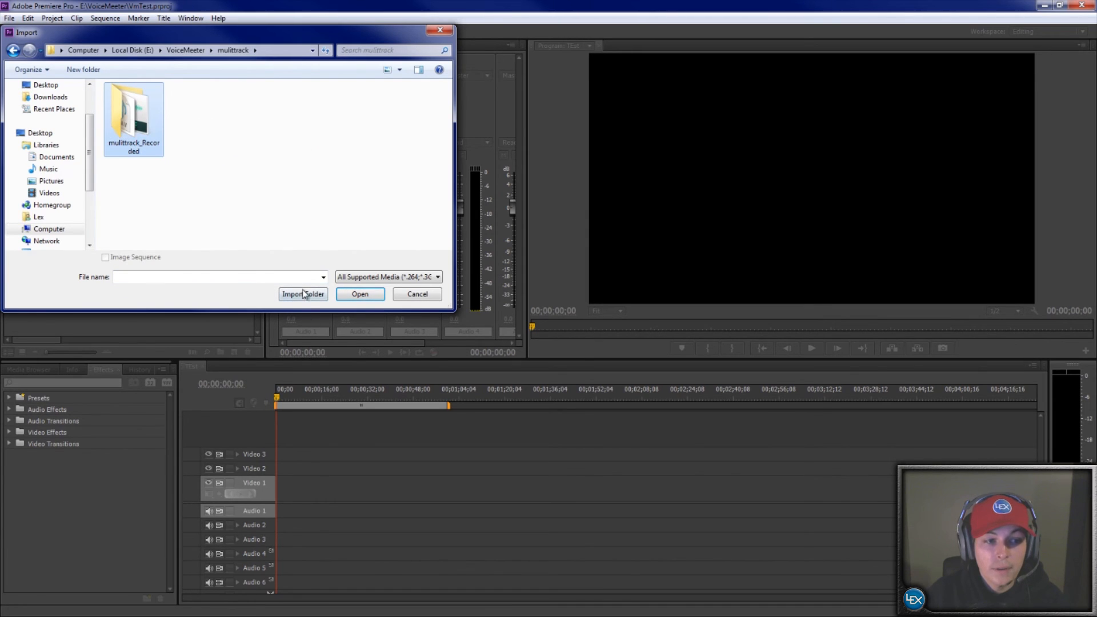
pyautogui.doubleClick(121, 118)
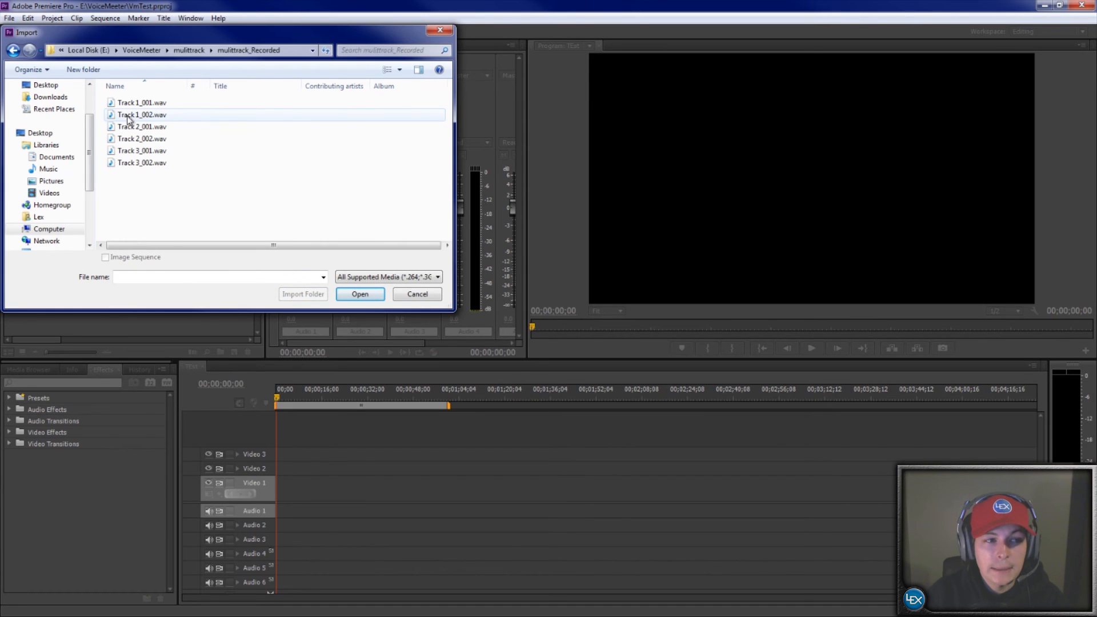
pyautogui.click(167, 117)
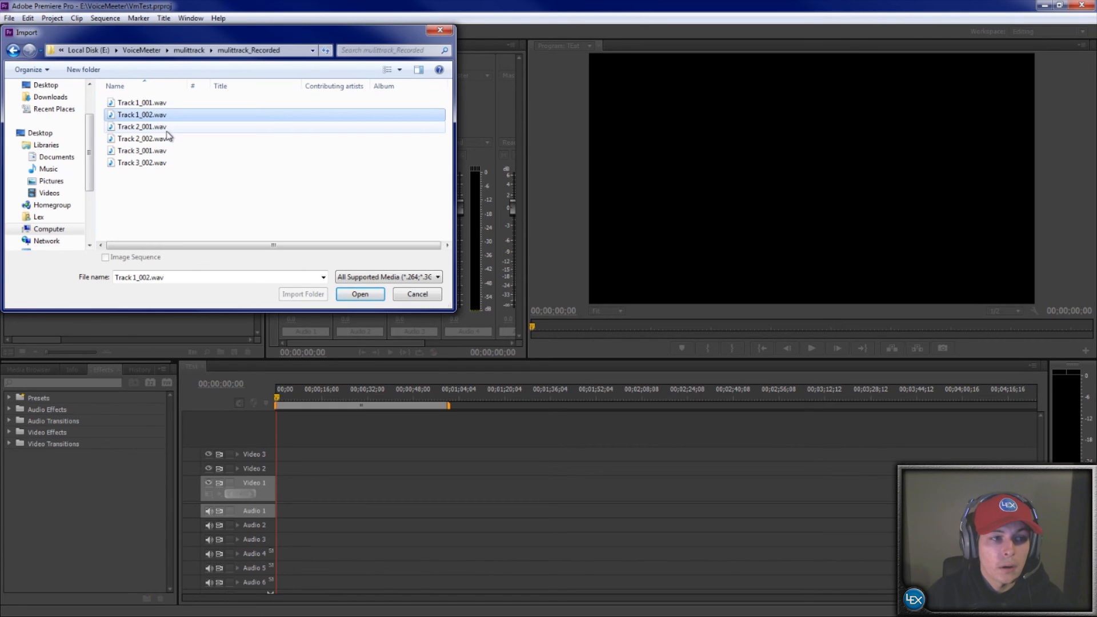
pyautogui.keyDown('ctrl'); pyautogui.click(169, 139); pyautogui.keyUp('ctrl')
pyautogui.keyDown('ctrl'); pyautogui.click(175, 164); pyautogui.keyUp('ctrl')
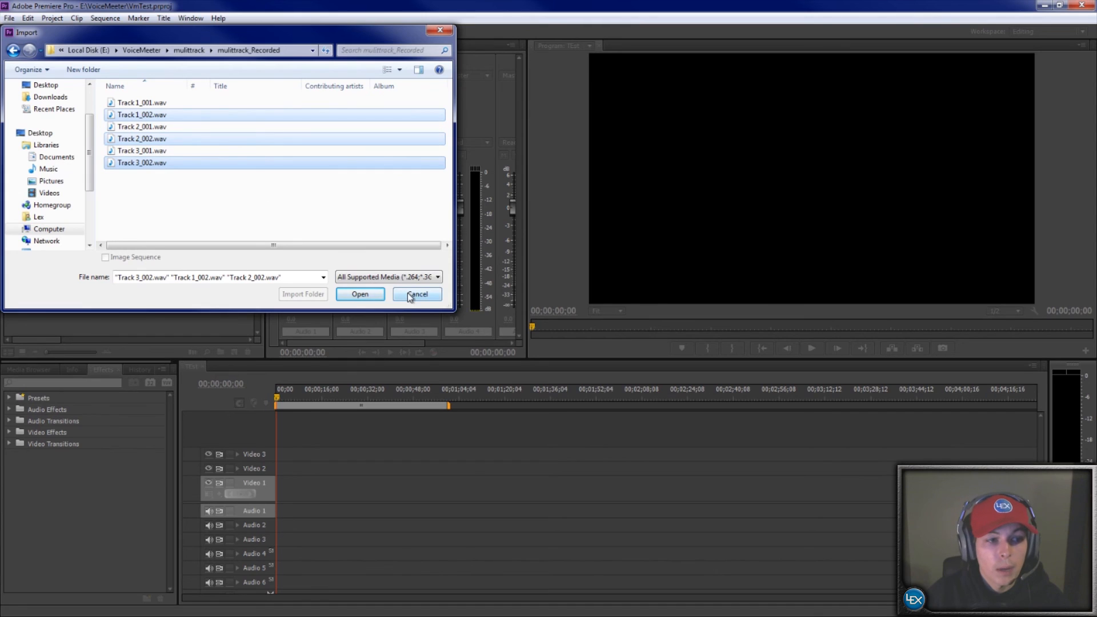
pyautogui.click(189, 51)
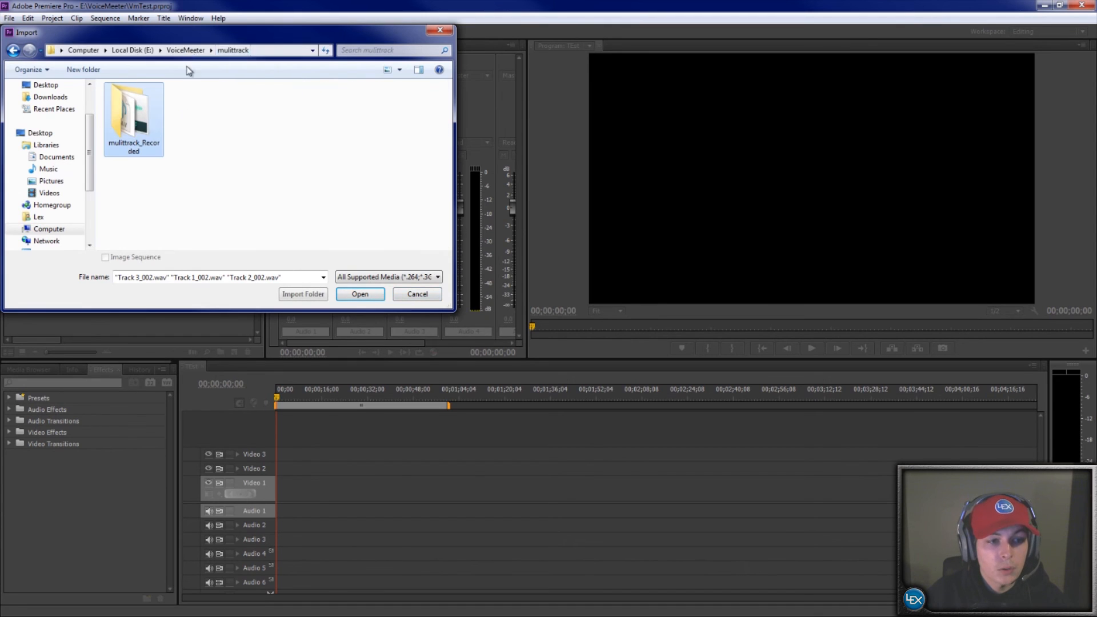
# Step: Import the whole mulittrack_Recorded folder, dismiss the import error and expand the resulting bin
pyautogui.click(304, 294)
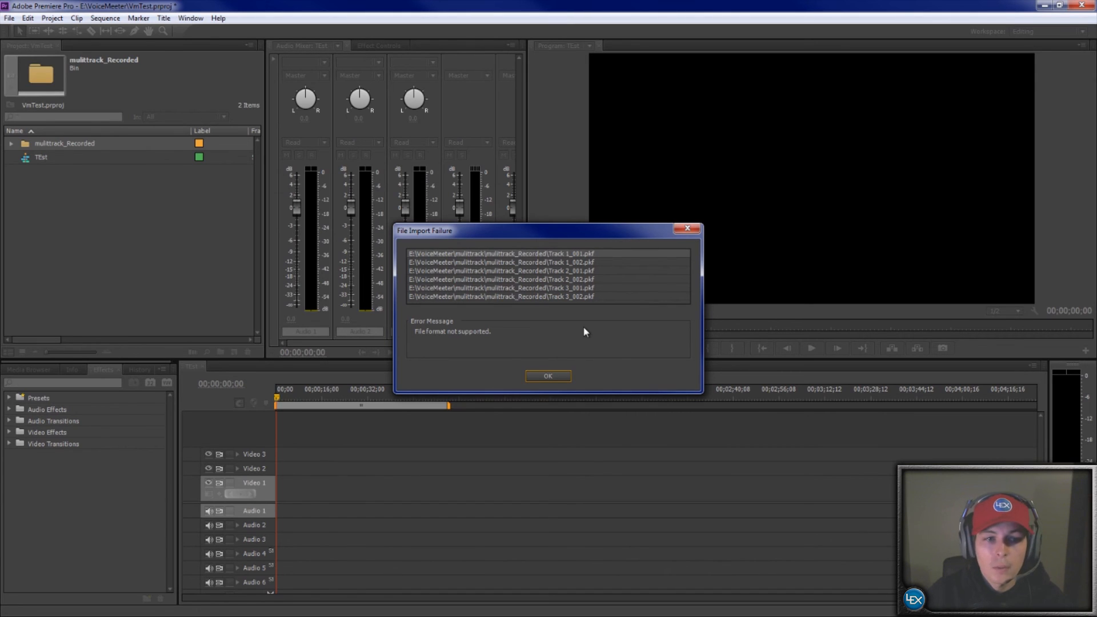
pyautogui.click(554, 373)
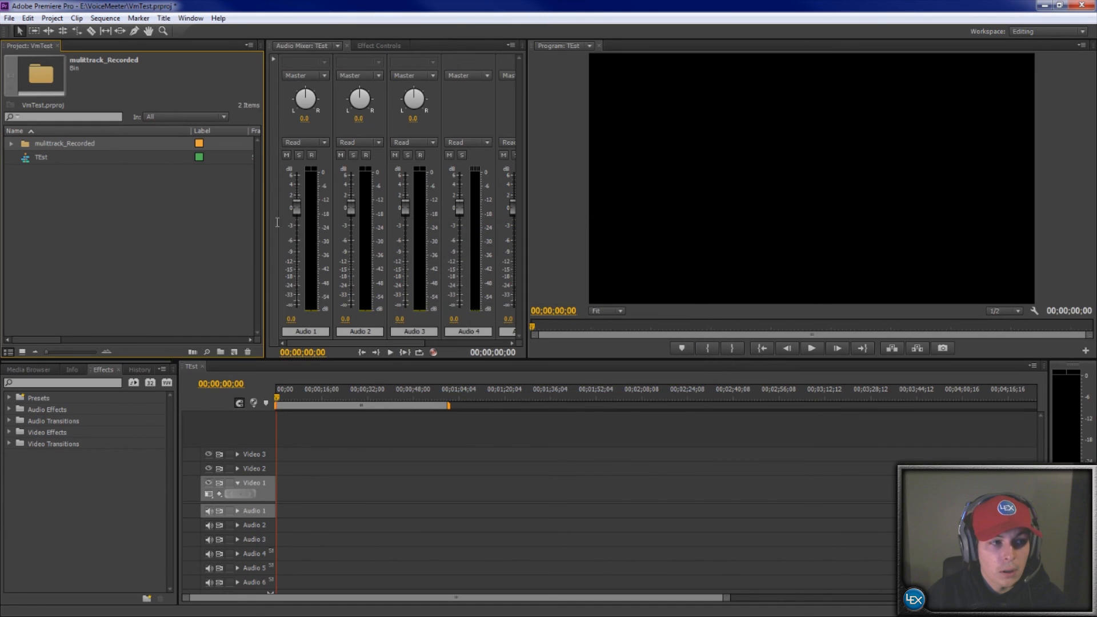
pyautogui.click(12, 144)
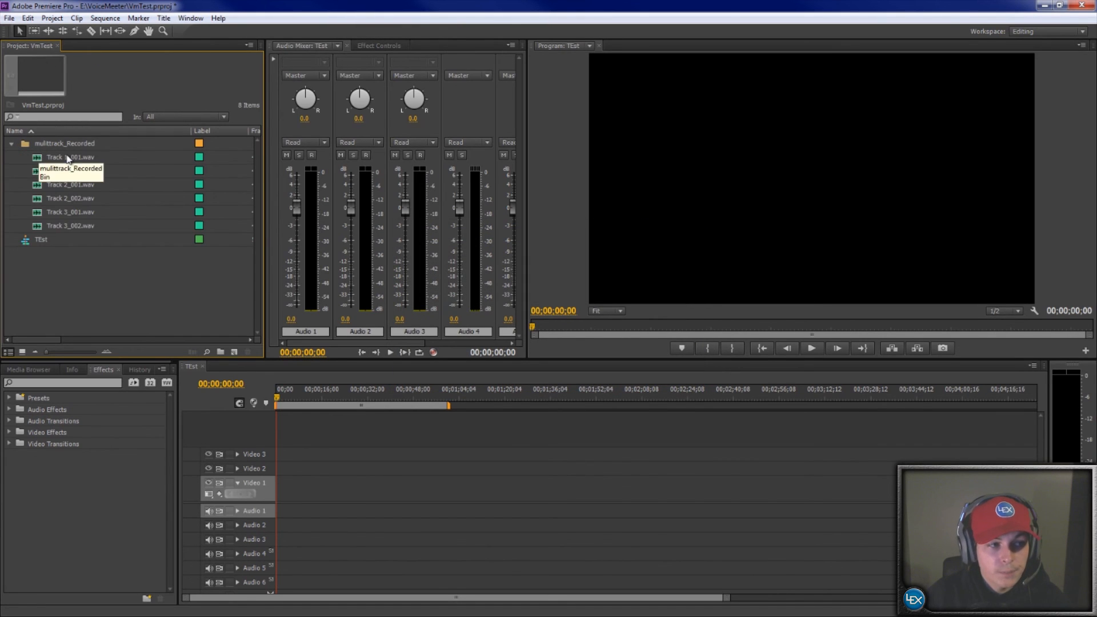
# Step: Place all six imported WAV clips on Audio 1 from the start of the timeline and expand the Audio 2 and Audio 3 tracks
pyautogui.click(41, 161)
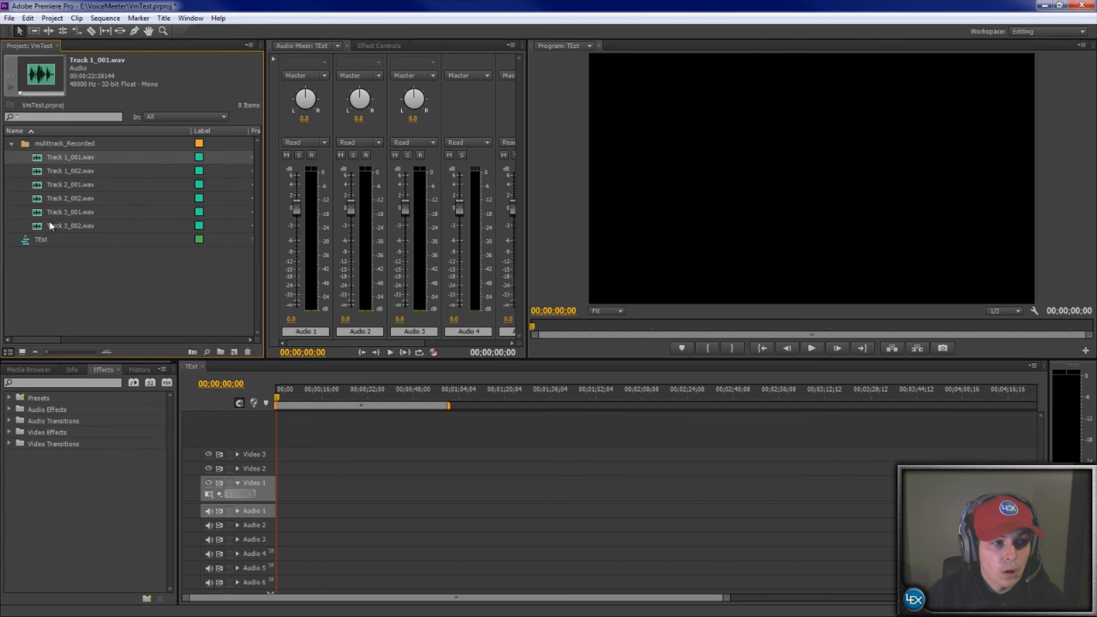
pyautogui.keyDown('shift'); pyautogui.click(51, 226); pyautogui.keyUp('shift')
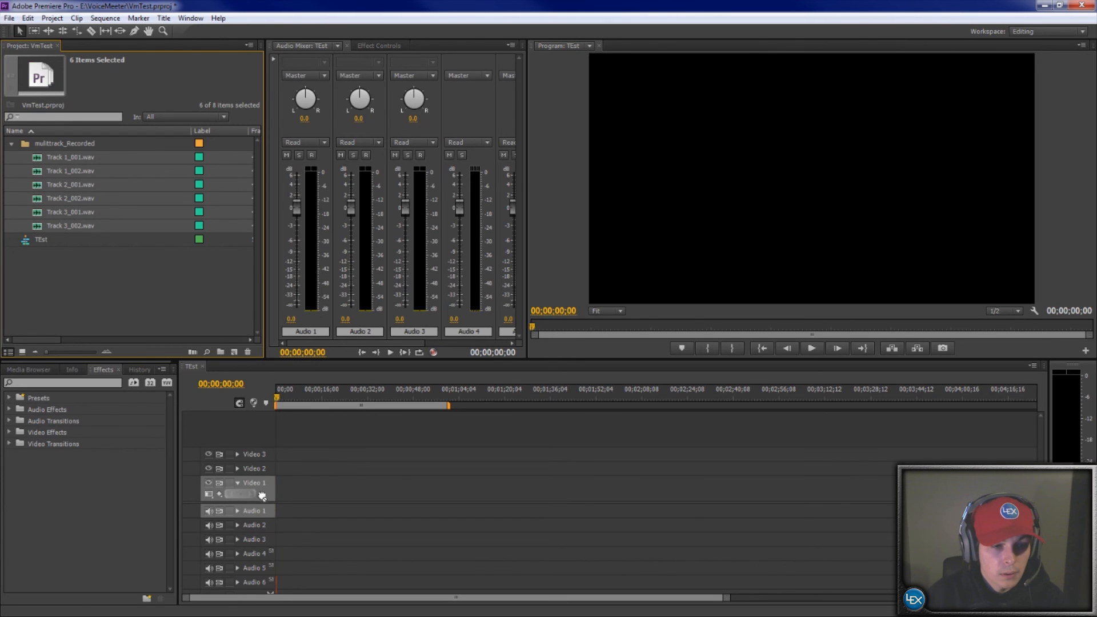
pyautogui.moveTo(262, 495); pyautogui.dragTo(278, 511)
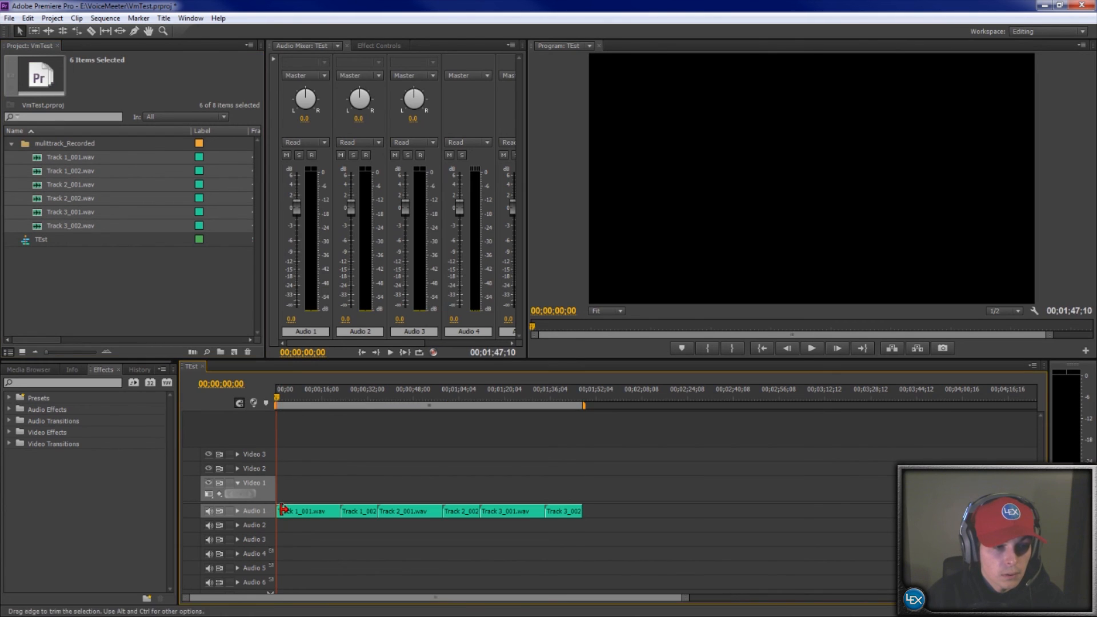
pyautogui.click(236, 524)
pyautogui.click(237, 551)
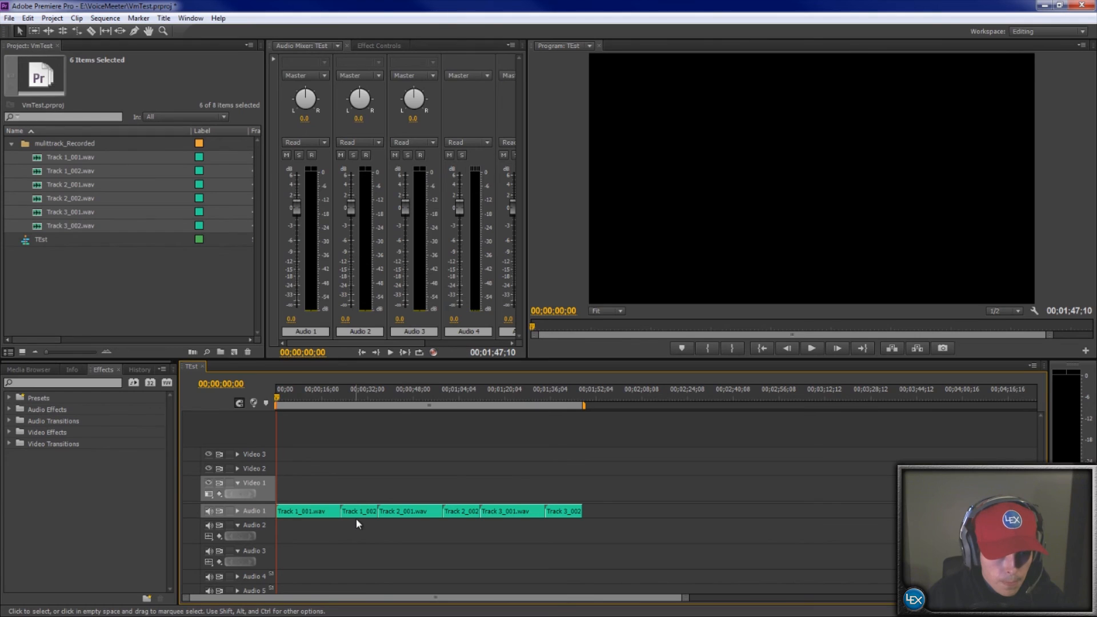
# Step: Align the Track 2 clips on Audio 2 and the Track 3 clips on Audio 3 at the sequence start, expand Audio 1 and preview playback
pyautogui.moveTo(406, 532); pyautogui.dragTo(320, 524)
pyautogui.moveTo(505, 529); pyautogui.dragTo(298, 572)
pyautogui.click(237, 511)
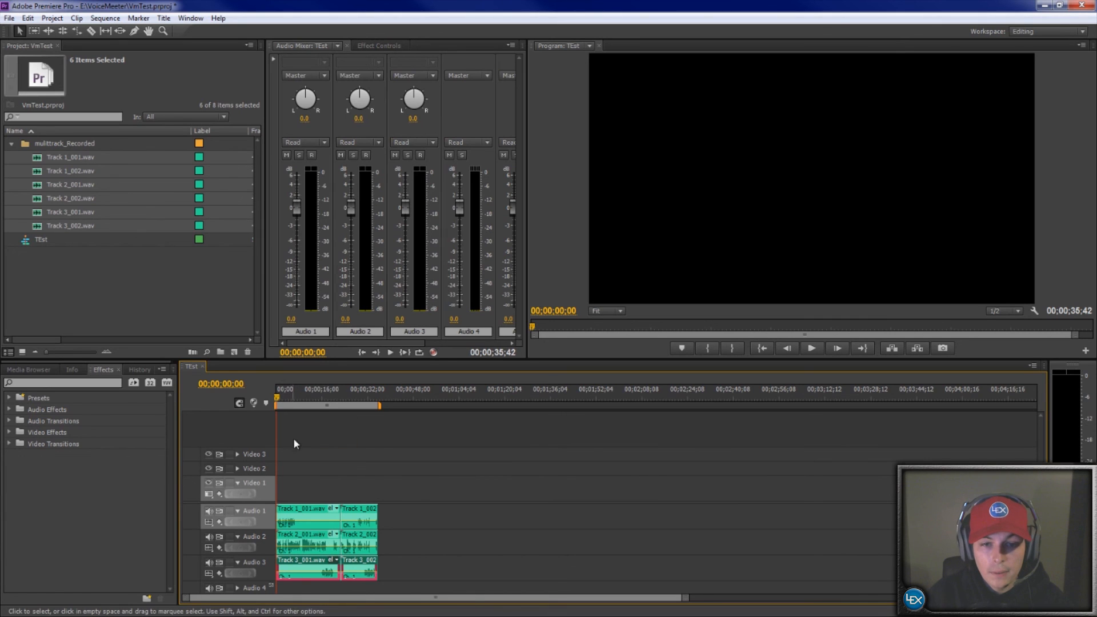
pyautogui.click(812, 348)
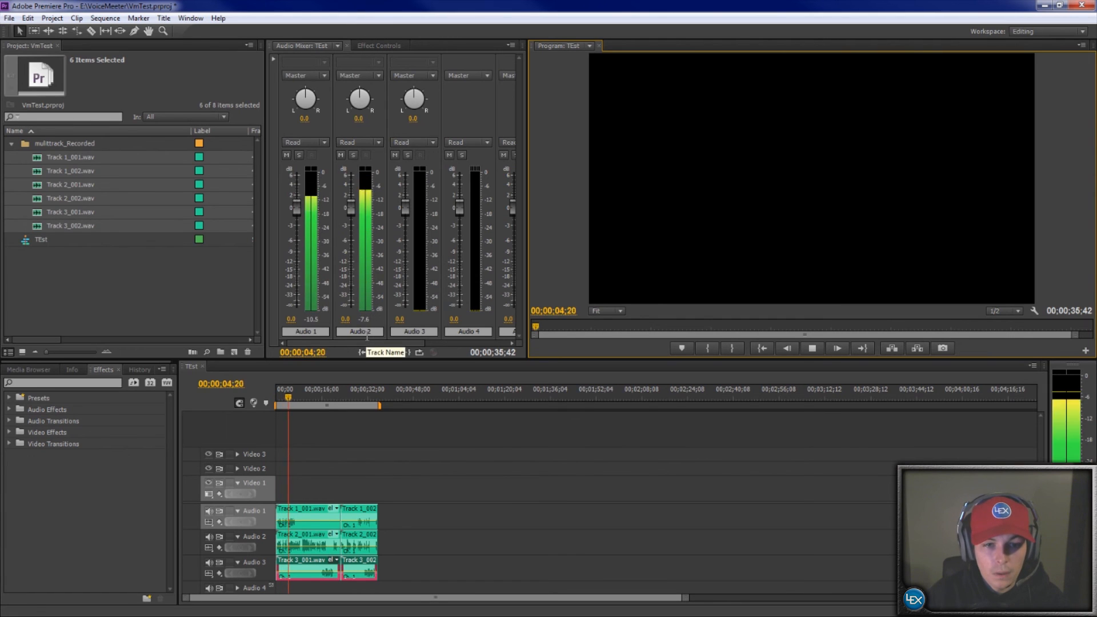
pyautogui.click(812, 348)
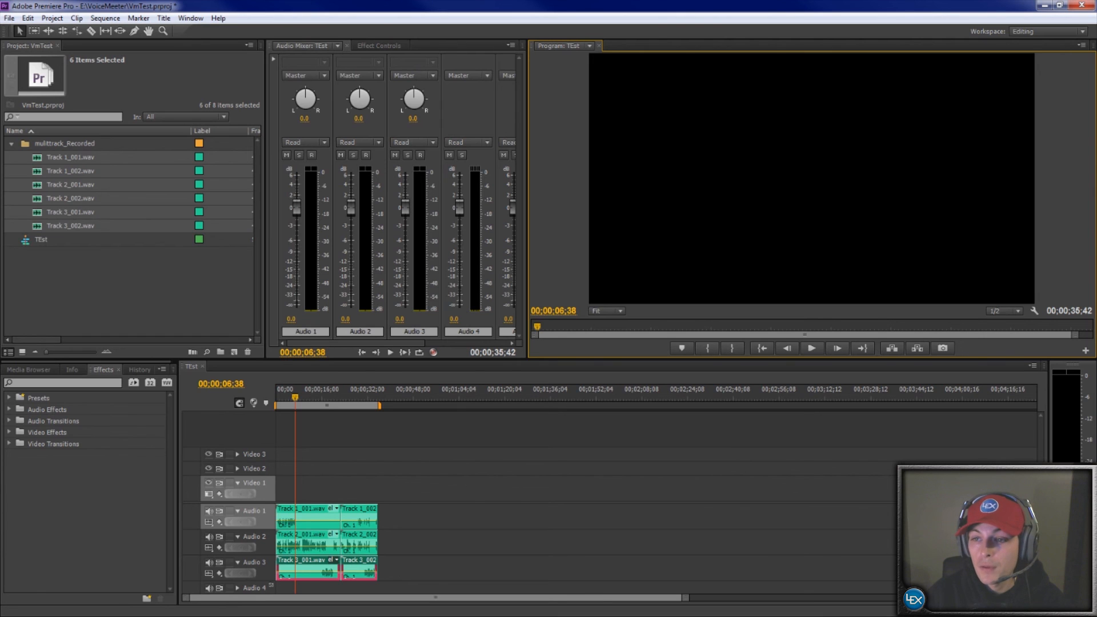
# Step: Switch to the mulittrack_Recorded folder in Windows Explorer and view the programs offered for opening Track 1_001.wav, without choosing one
pyautogui.hotkey('alt', 'Tab')
pyautogui.moveTo(1096, 41); pyautogui.dragTo(547, 63)
pyautogui.click(509, 171)
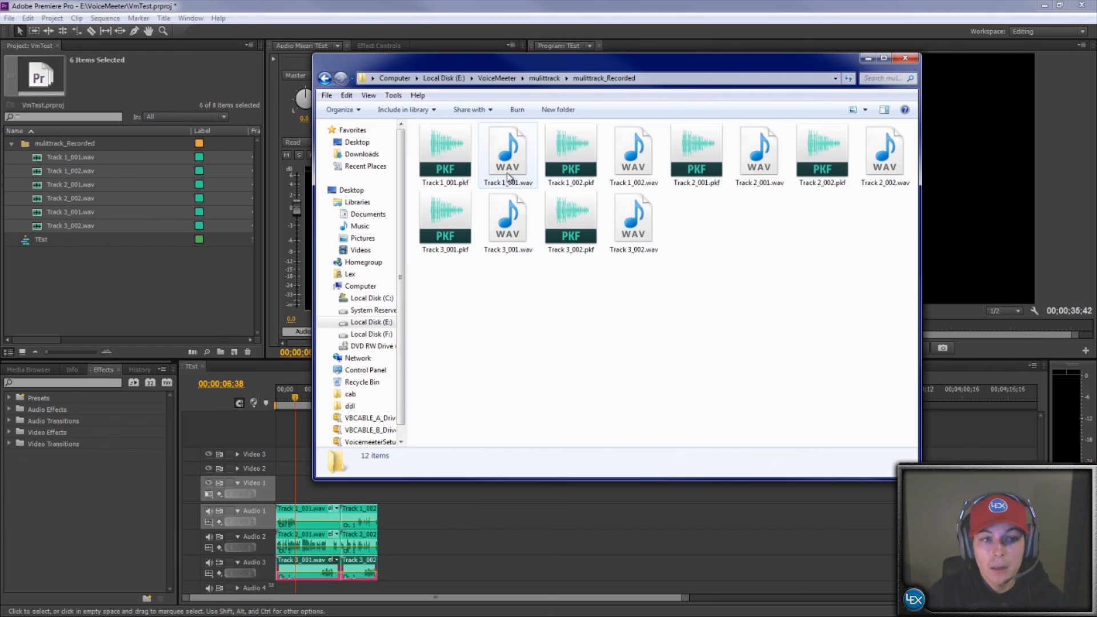
pyautogui.rightClick(500, 164)
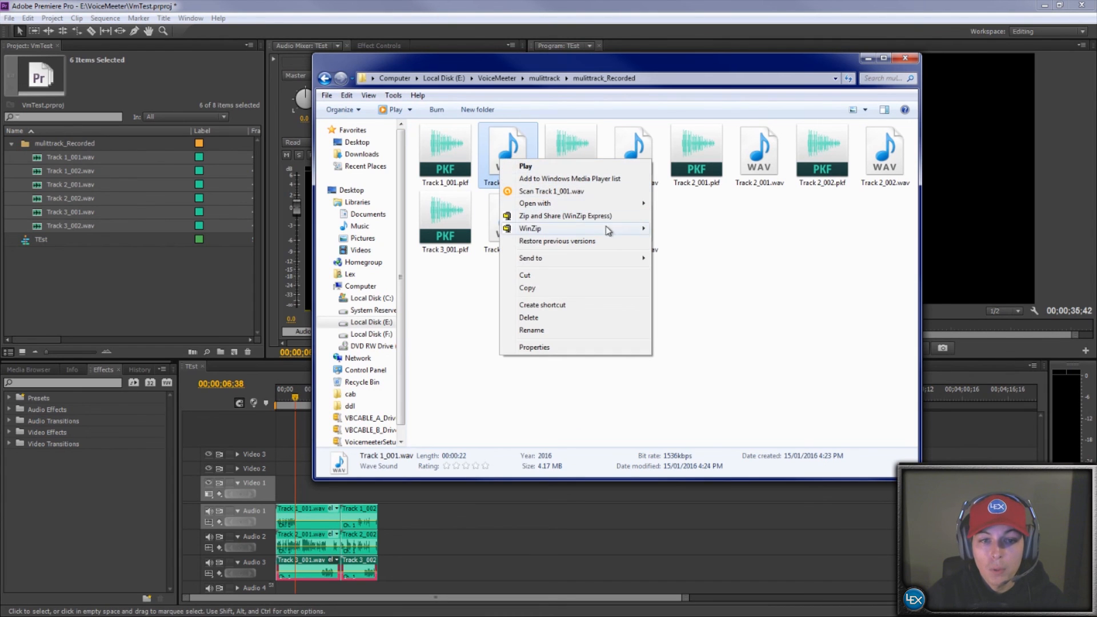
pyautogui.moveTo(640, 203)
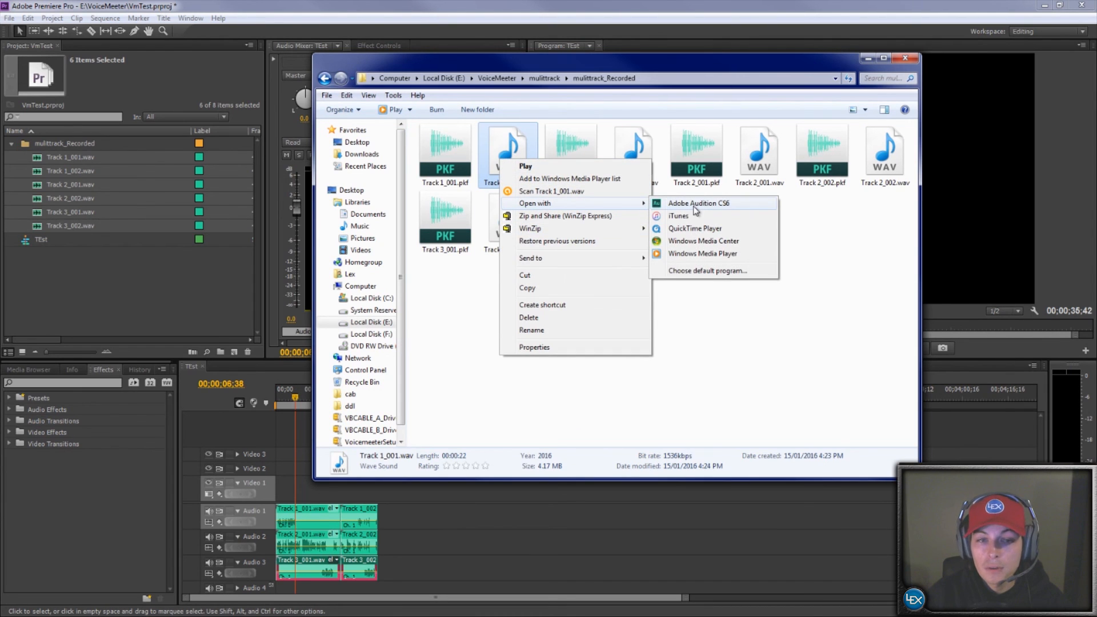
pyautogui.click(737, 357)
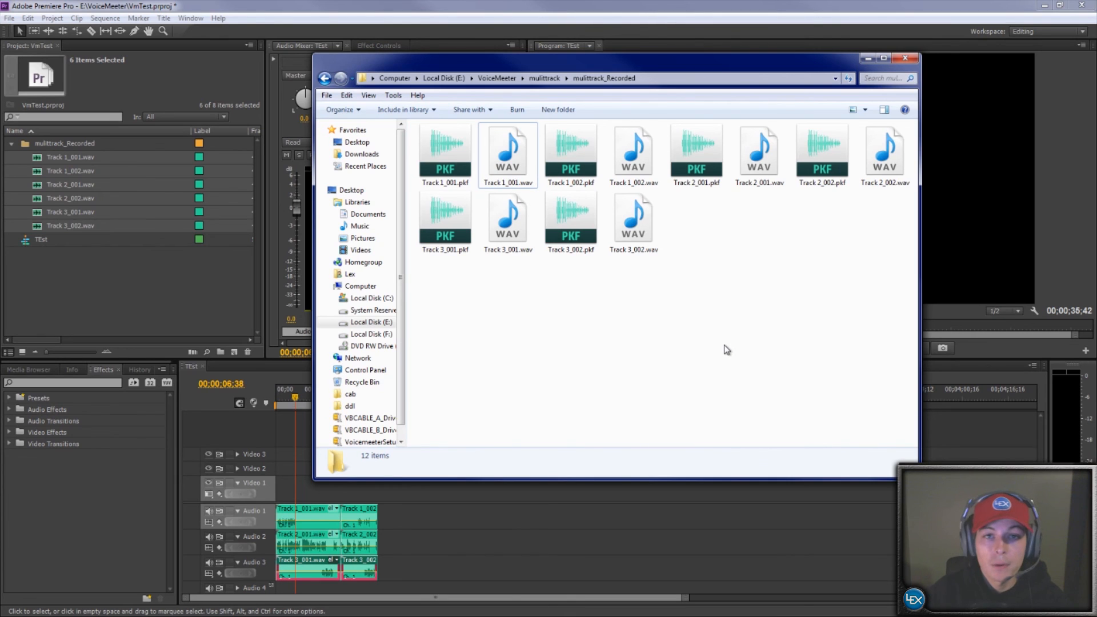